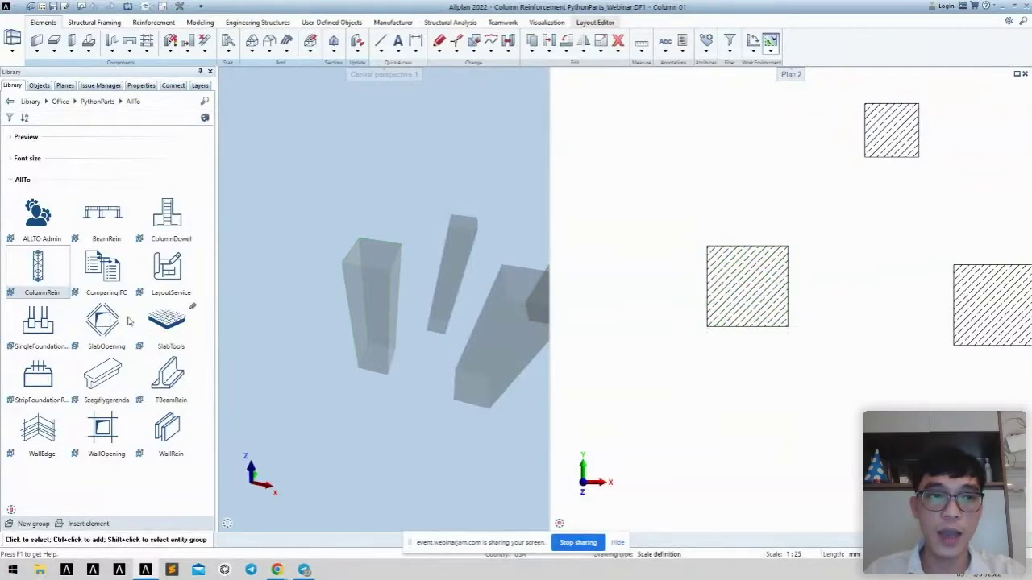
- Start the ColumnRein PythonPart and check the language and unit options in its settings
click(32, 266)
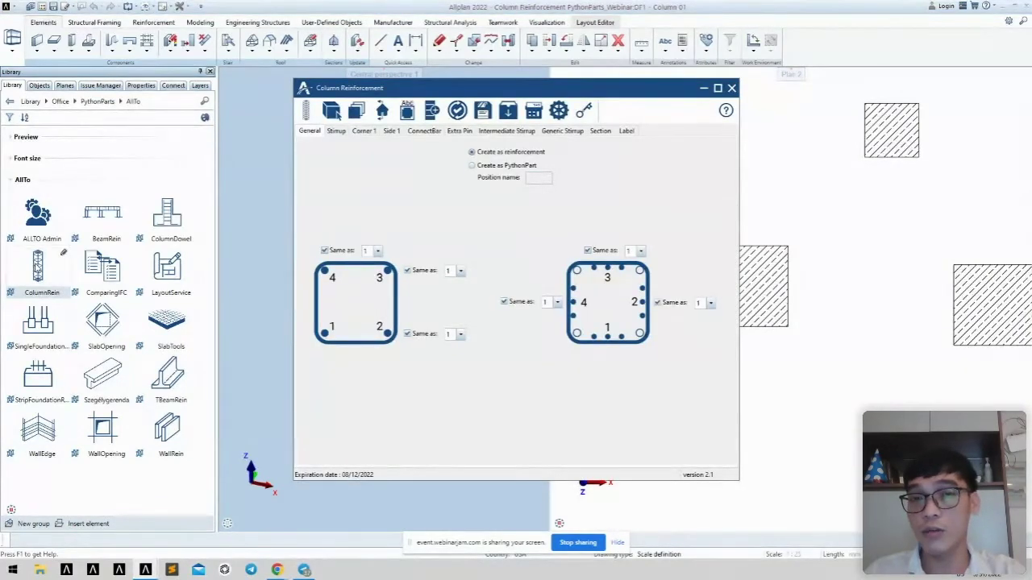
click(559, 111)
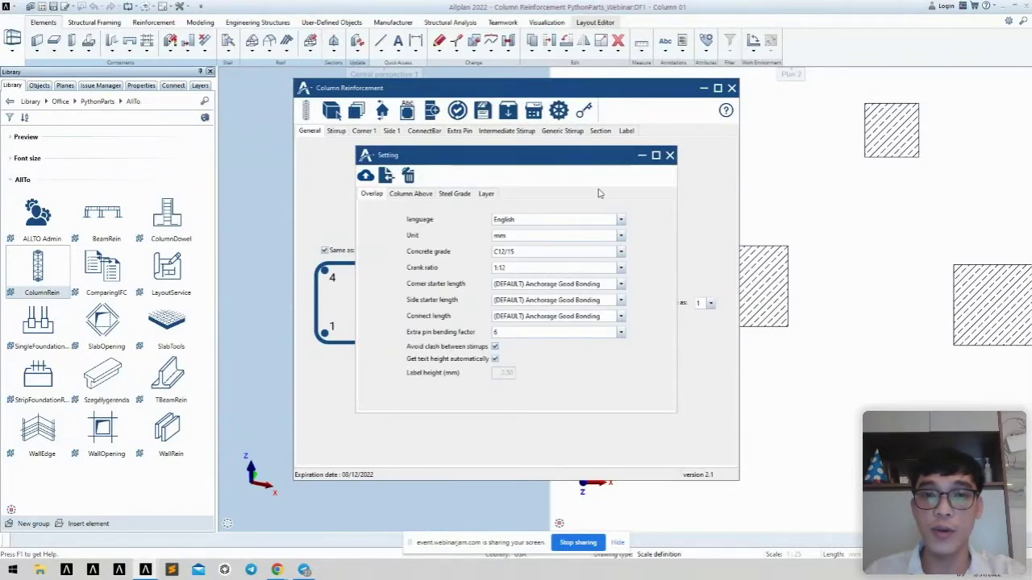
click(621, 219)
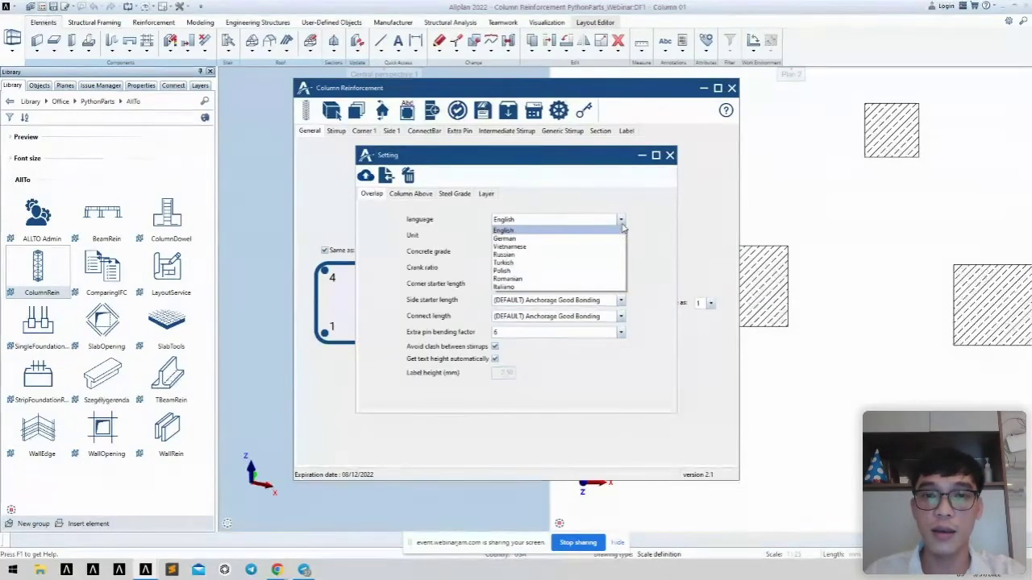
click(623, 229)
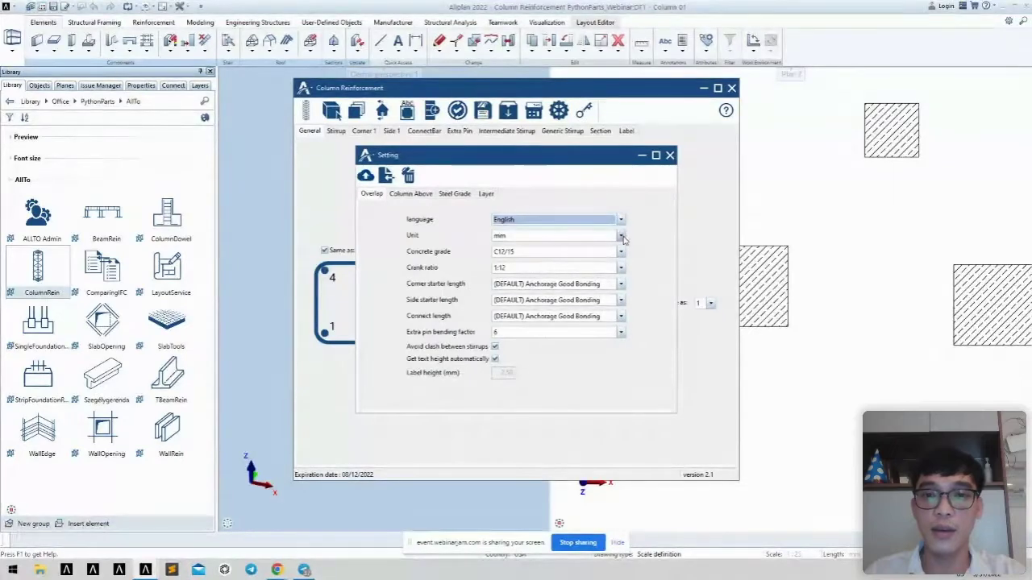
click(620, 235)
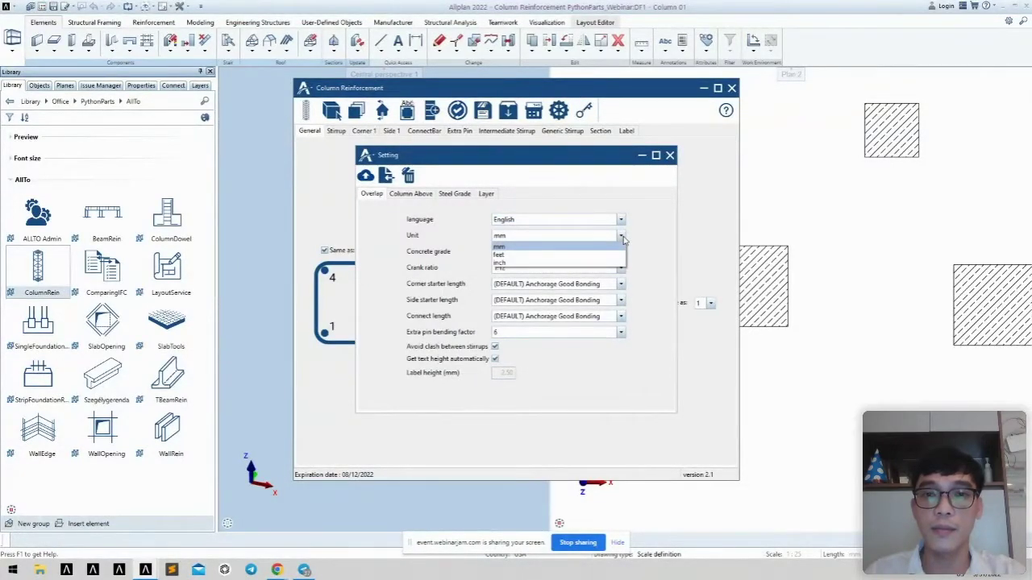
click(621, 236)
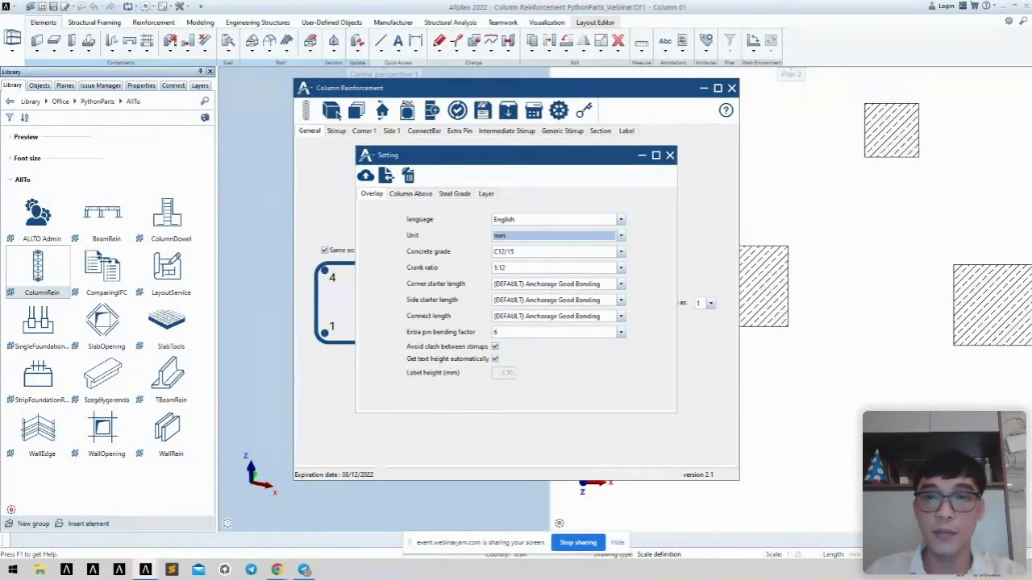
click(669, 155)
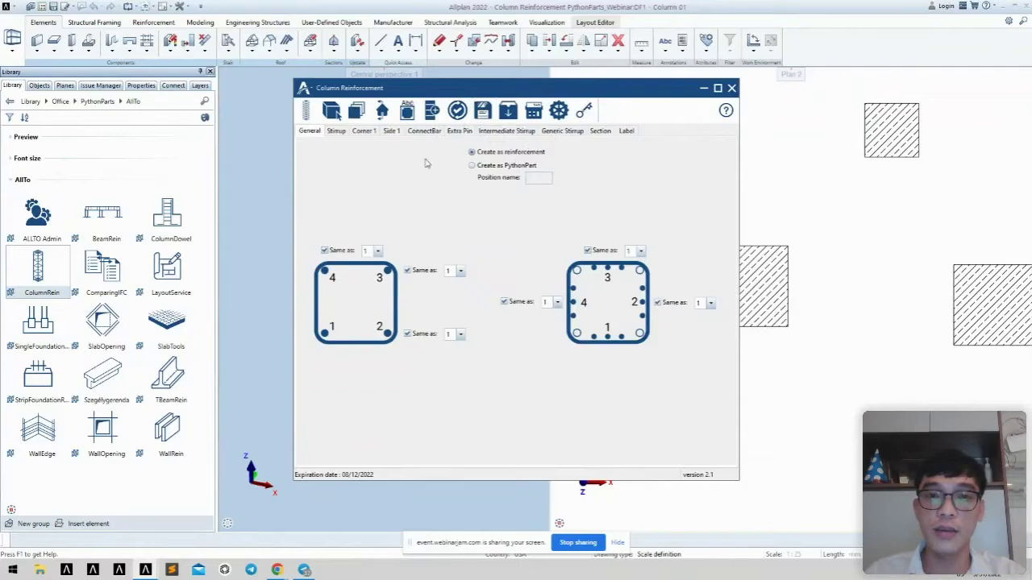
- Set the column reinforcement to be created as a PythonPart with the position name C01
click(471, 168)
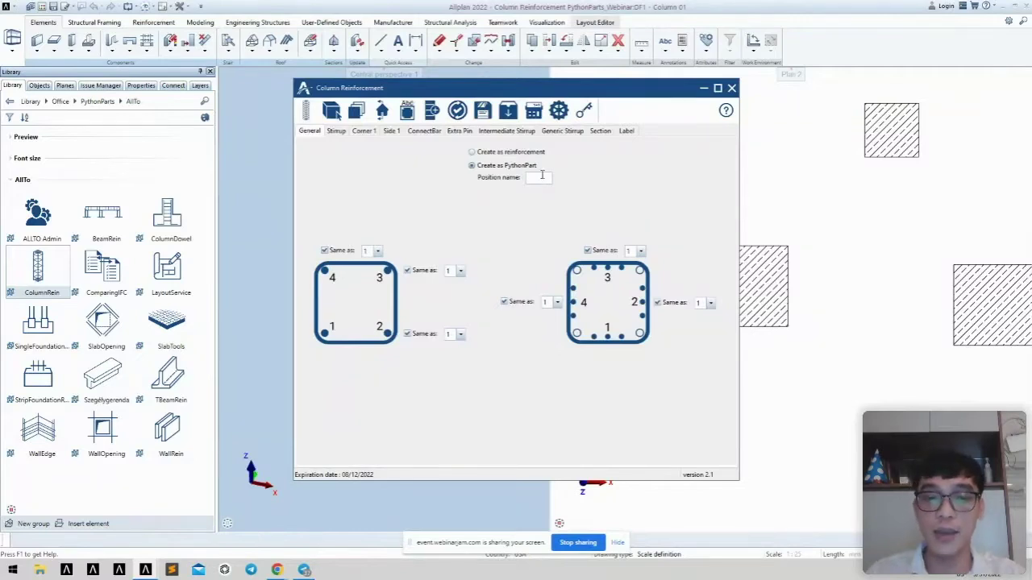
text(C0)
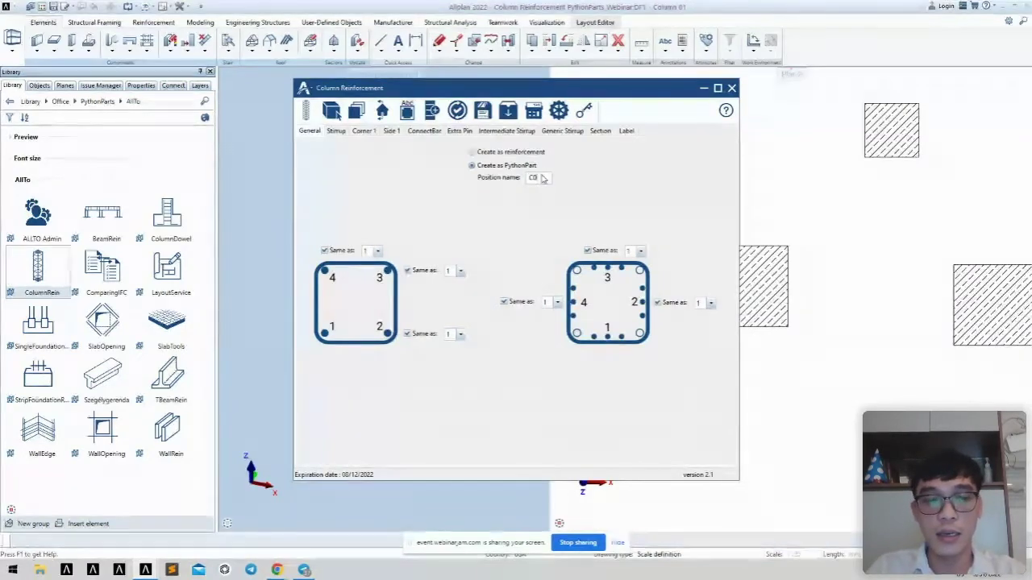
text(1)
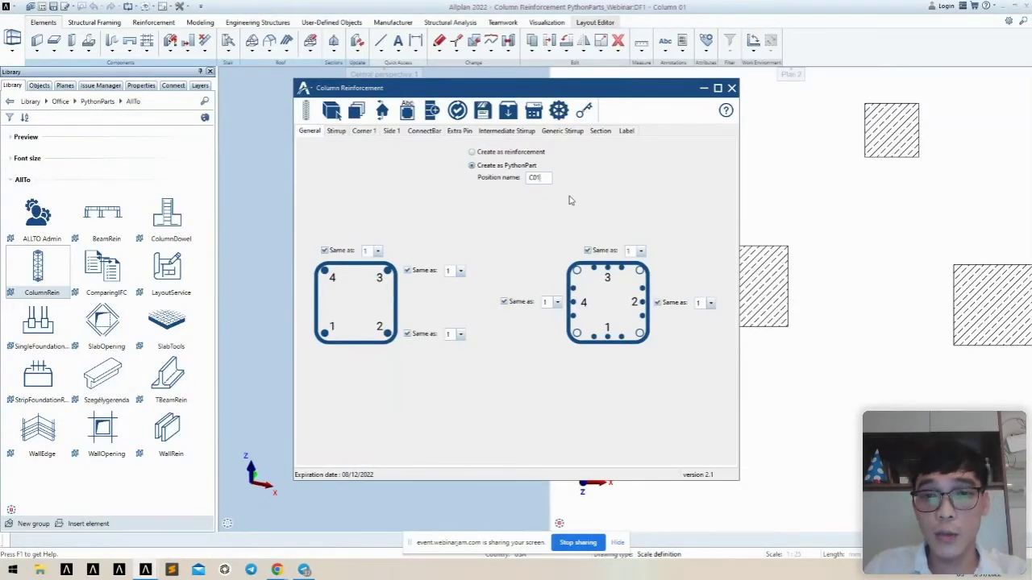
- Review the stirrup hook and concrete cover settings, and enable separate stirrup zones at the column's top and bottom
click(336, 131)
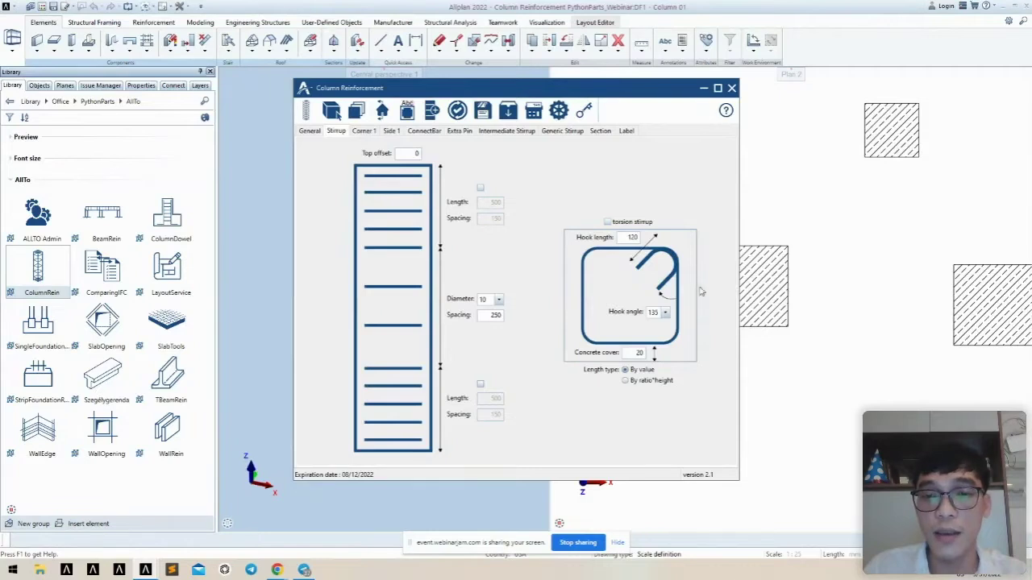
double_click(629, 237)
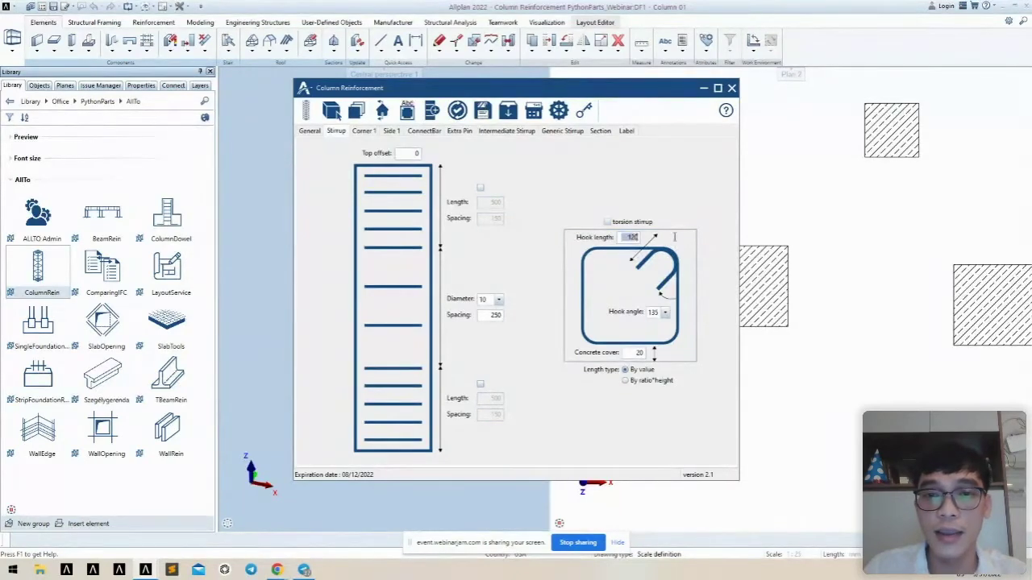
click(665, 312)
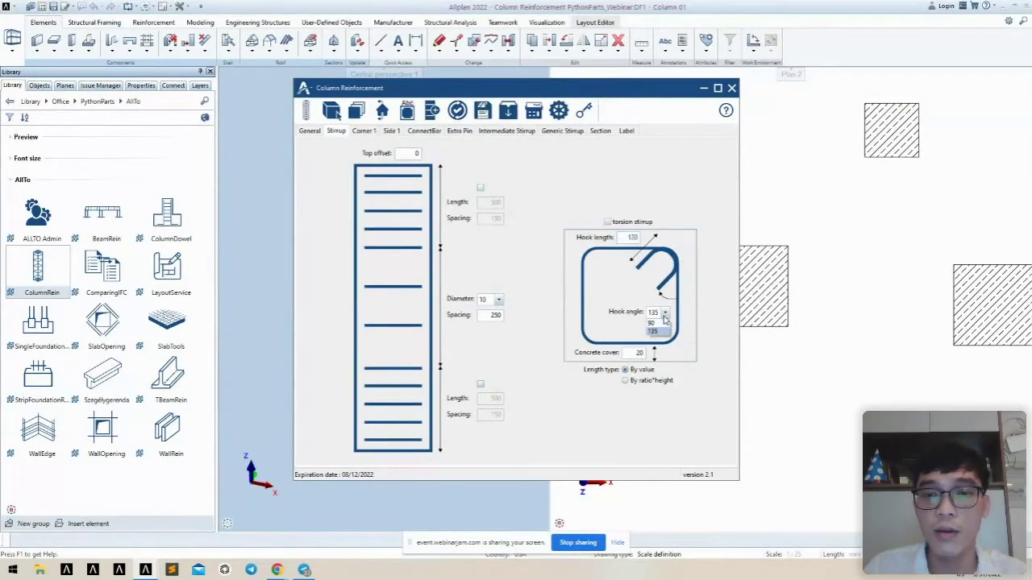
click(631, 353)
double_click(635, 352)
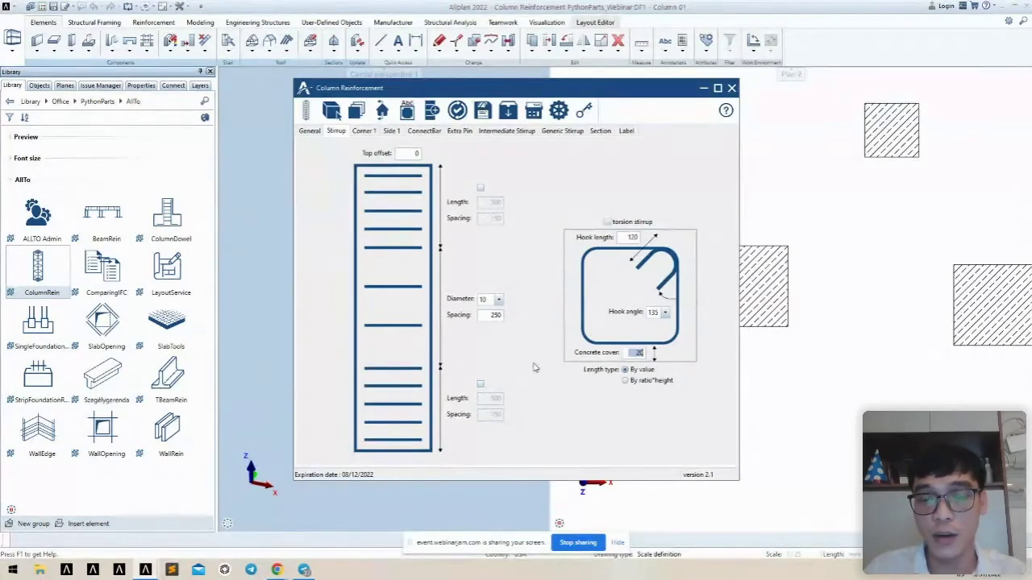
click(480, 189)
click(481, 385)
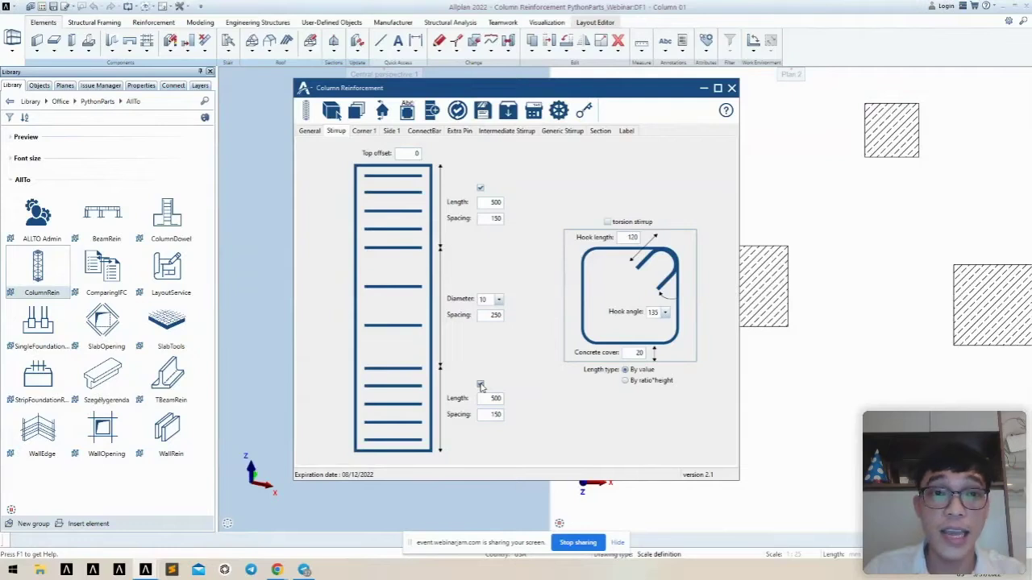
- Set the diameter of the corner 1 bars to 16
click(363, 132)
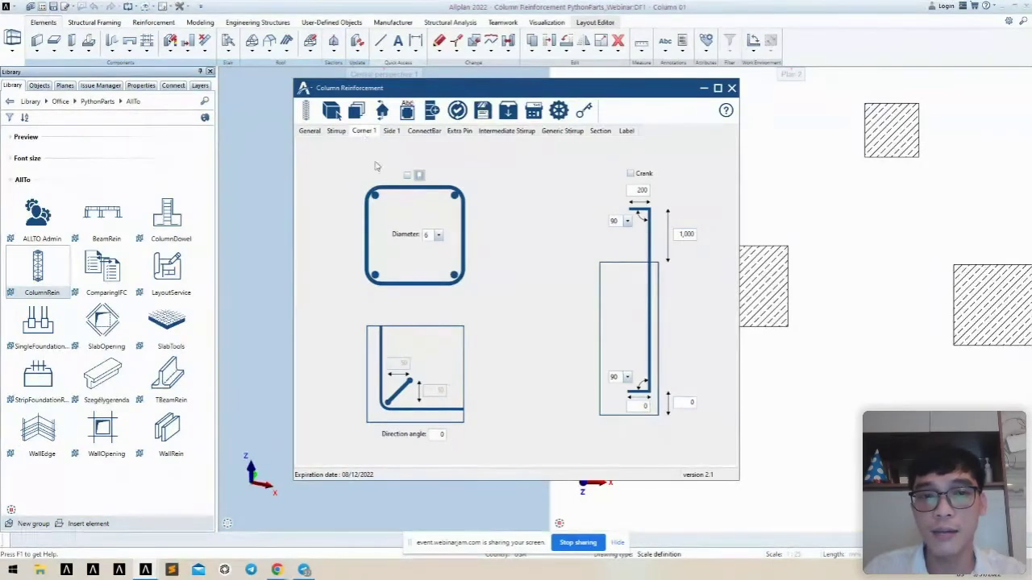
click(438, 235)
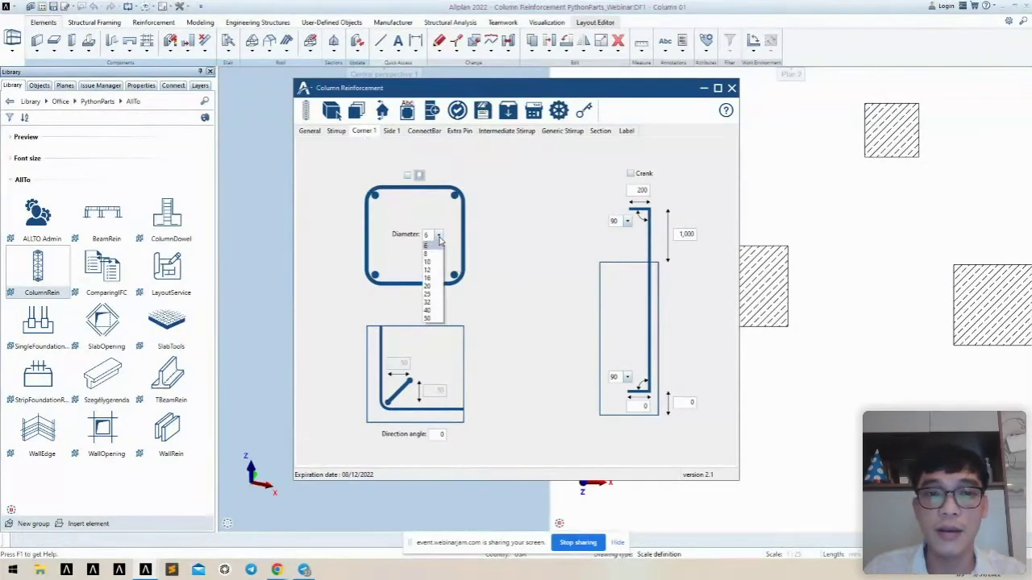
click(432, 278)
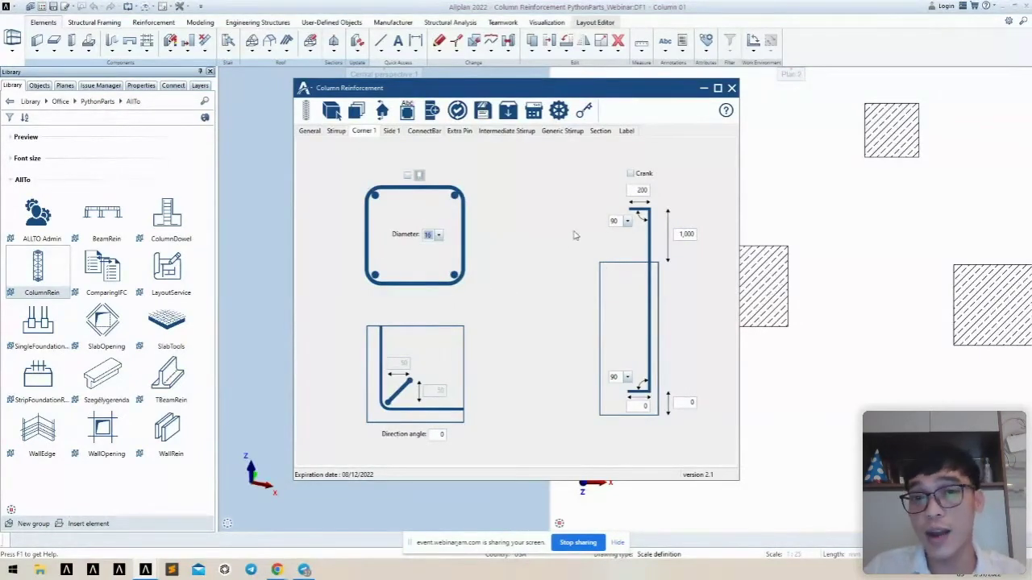
- Examine the corner bars' crank option, top extension, bottom offset, and the hook lengths and angles at both ends
click(631, 174)
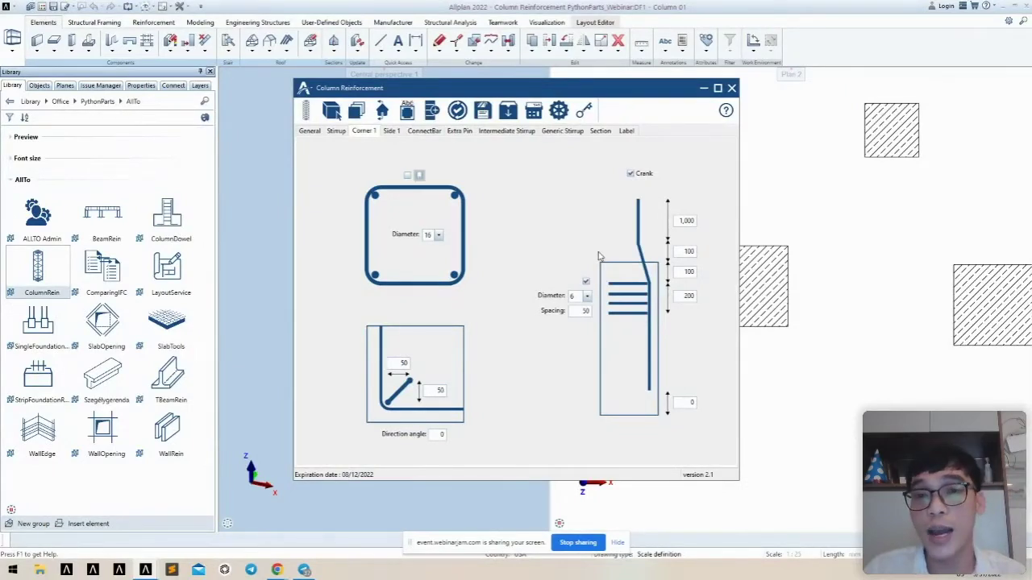
click(631, 175)
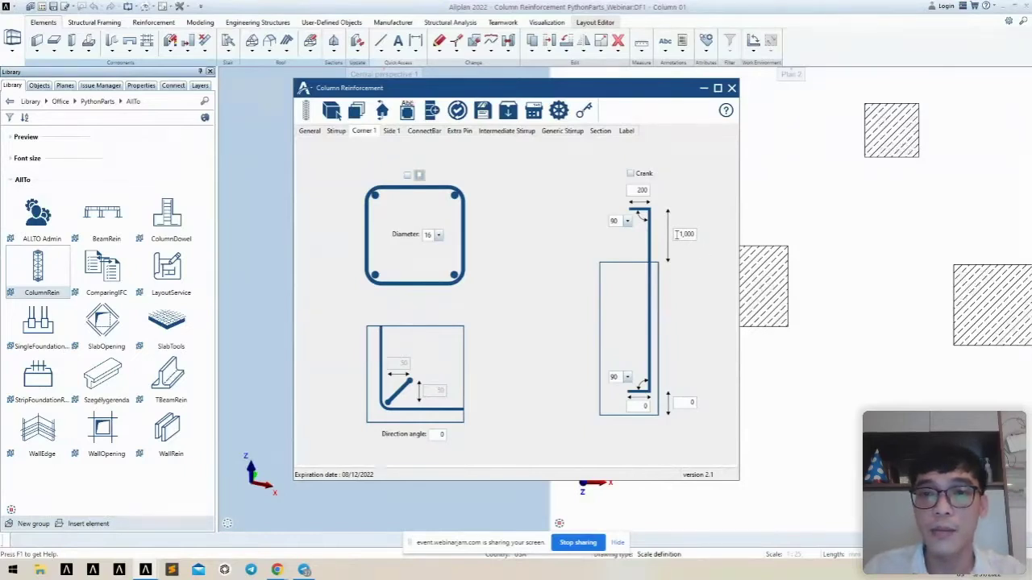
drag(677, 234, 723, 237)
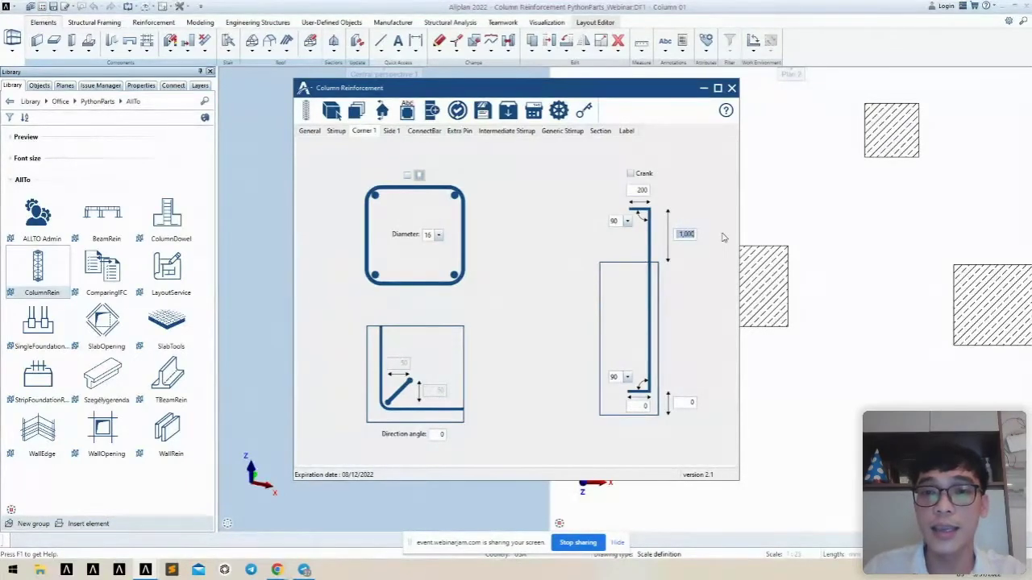
drag(635, 191, 672, 195)
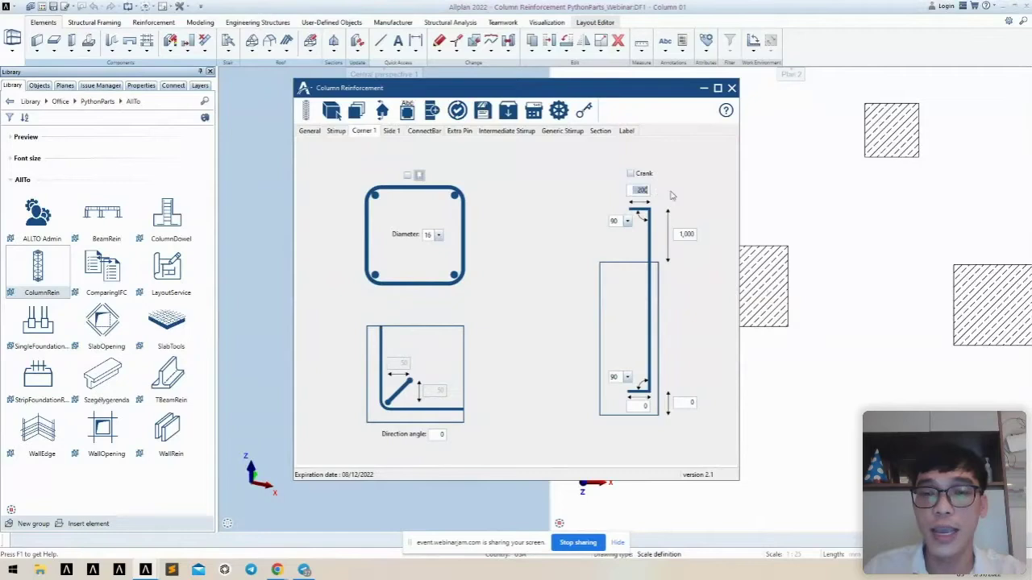
click(627, 221)
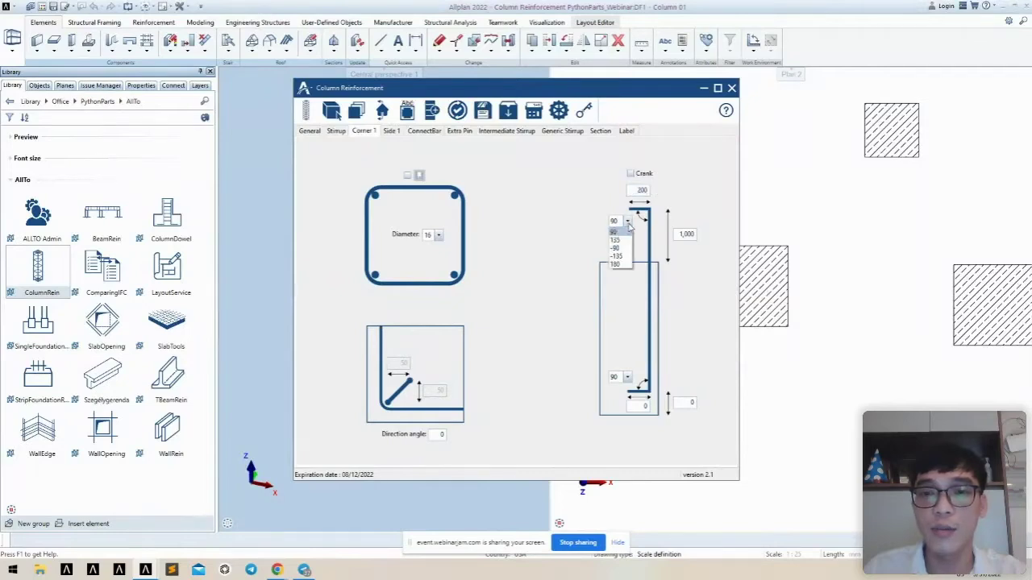
click(627, 231)
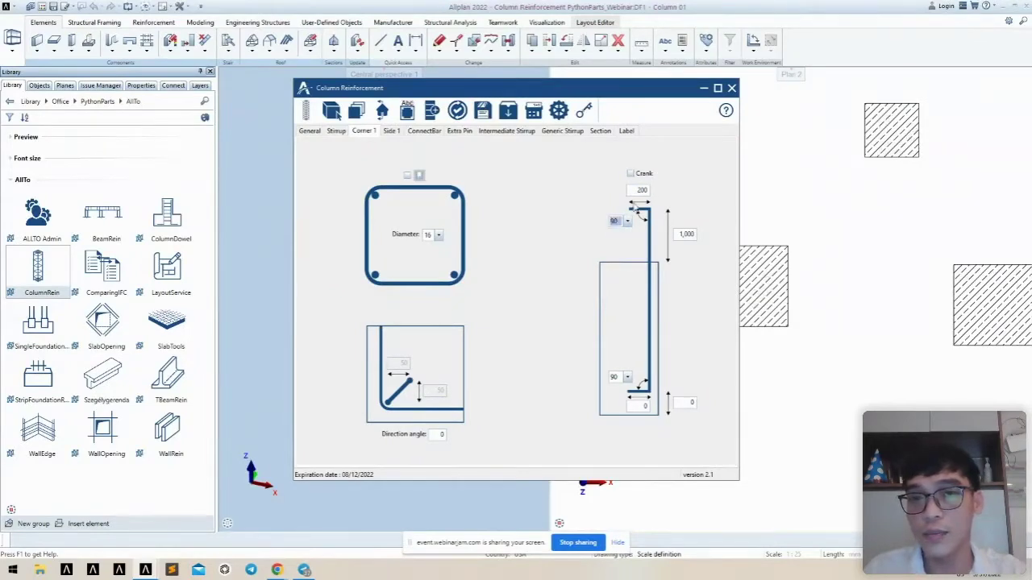
click(635, 191)
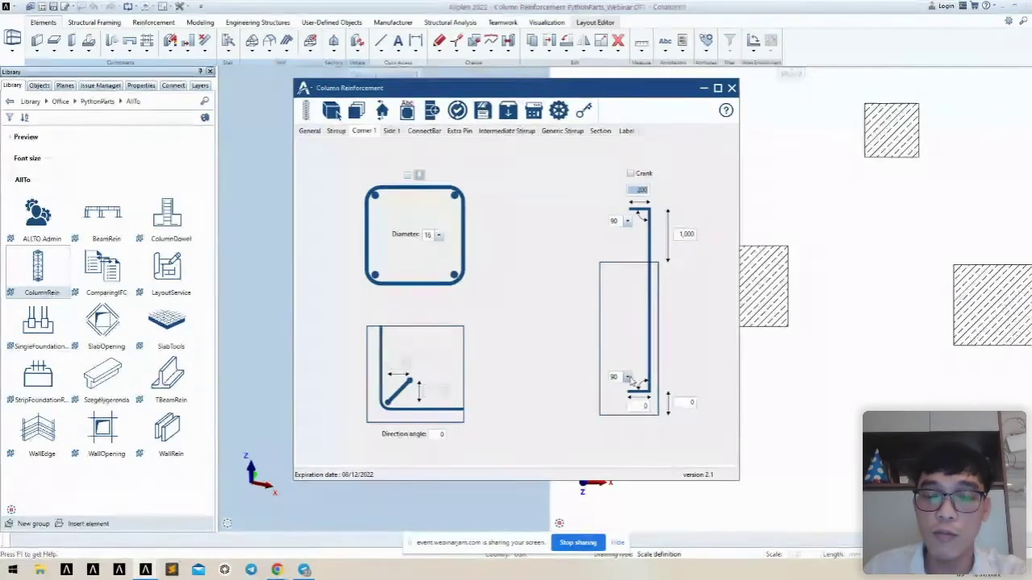
click(627, 378)
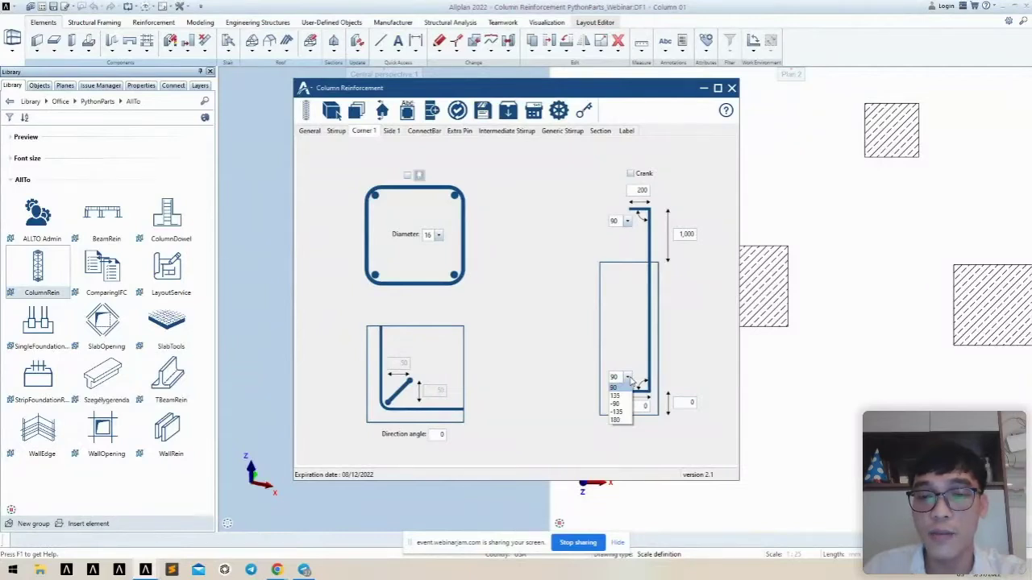
click(631, 380)
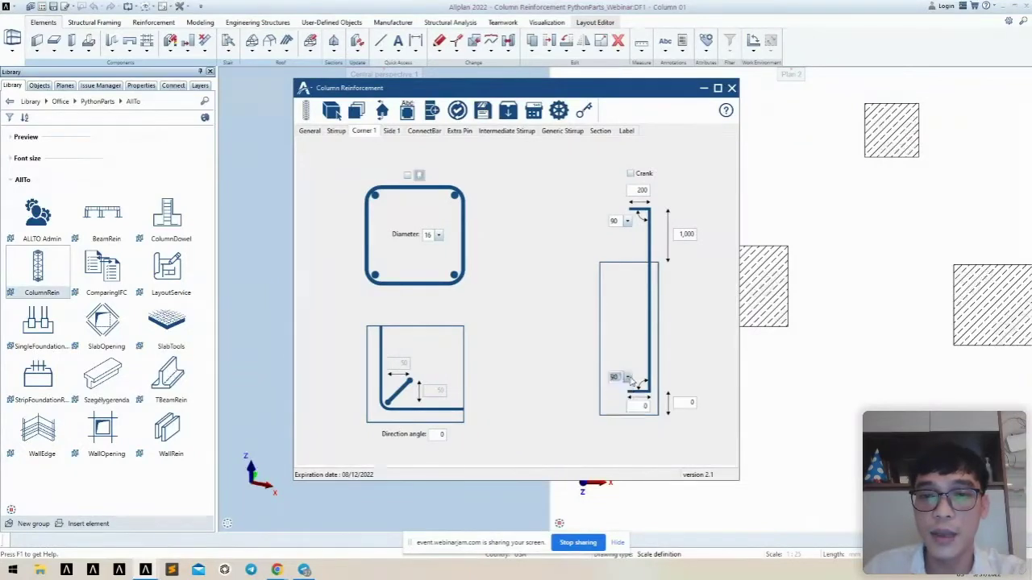
click(638, 405)
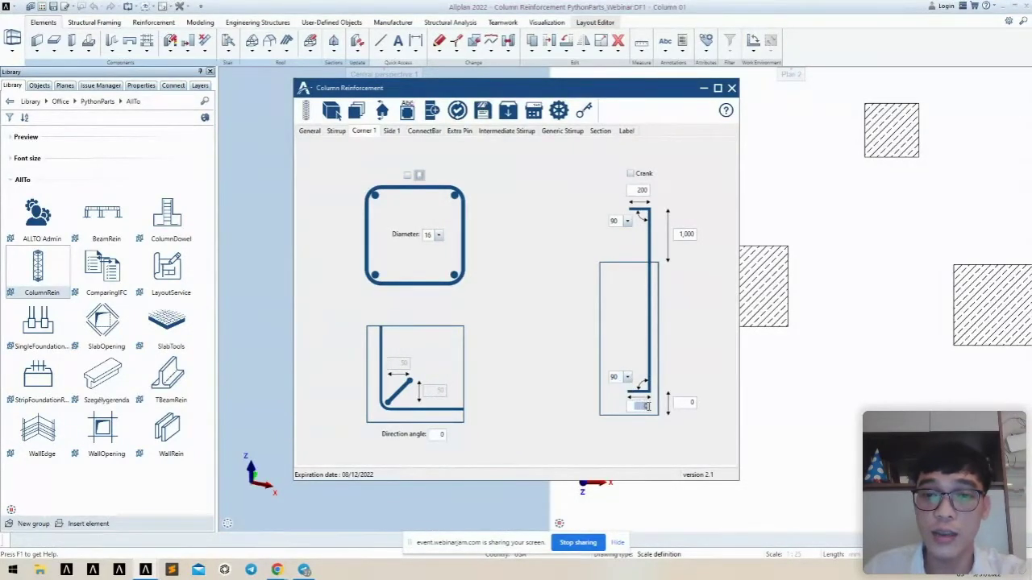
click(684, 402)
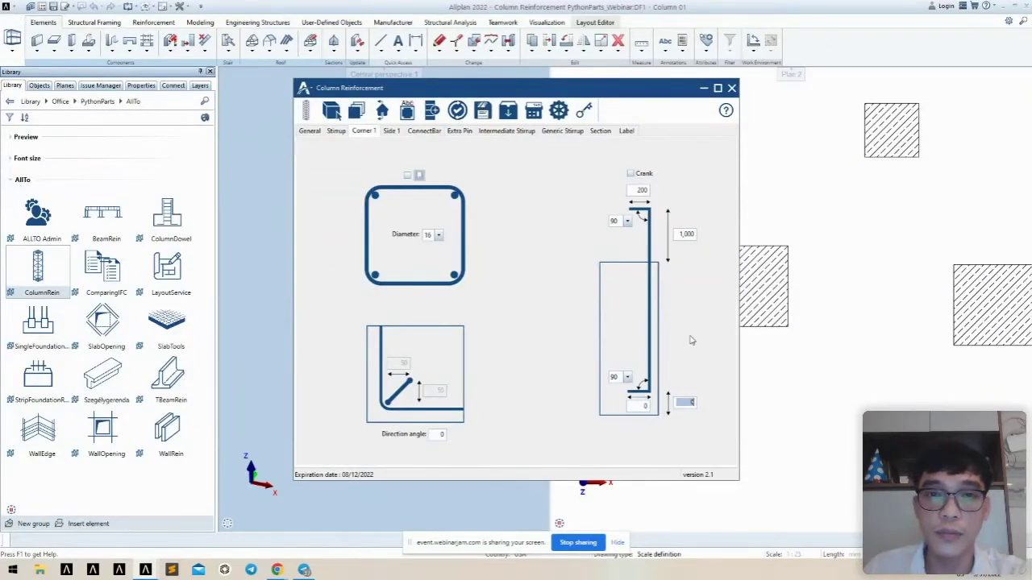
- Set the side 1 bars to a number of 3 with diameter 10
click(392, 131)
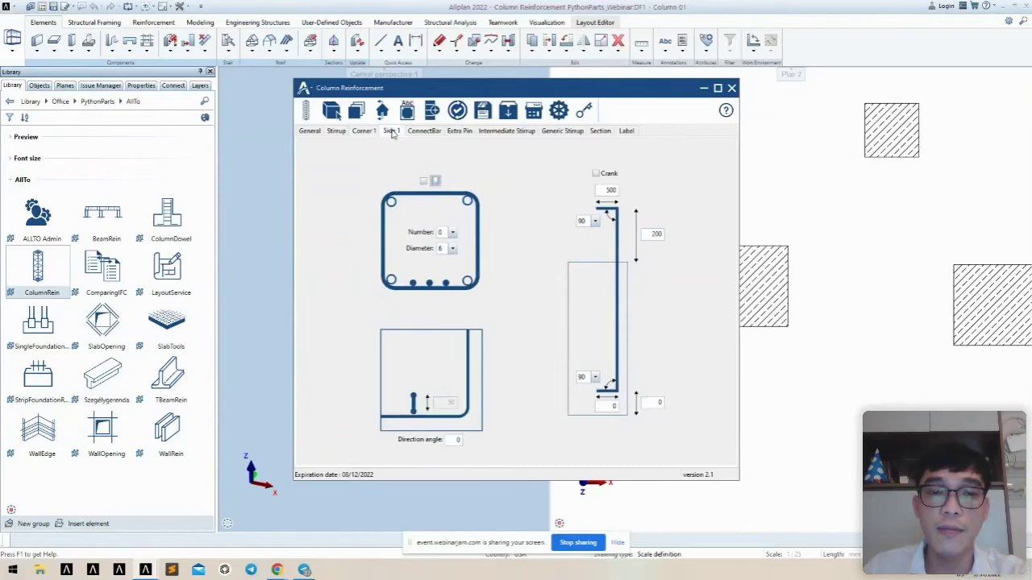
click(452, 232)
click(443, 250)
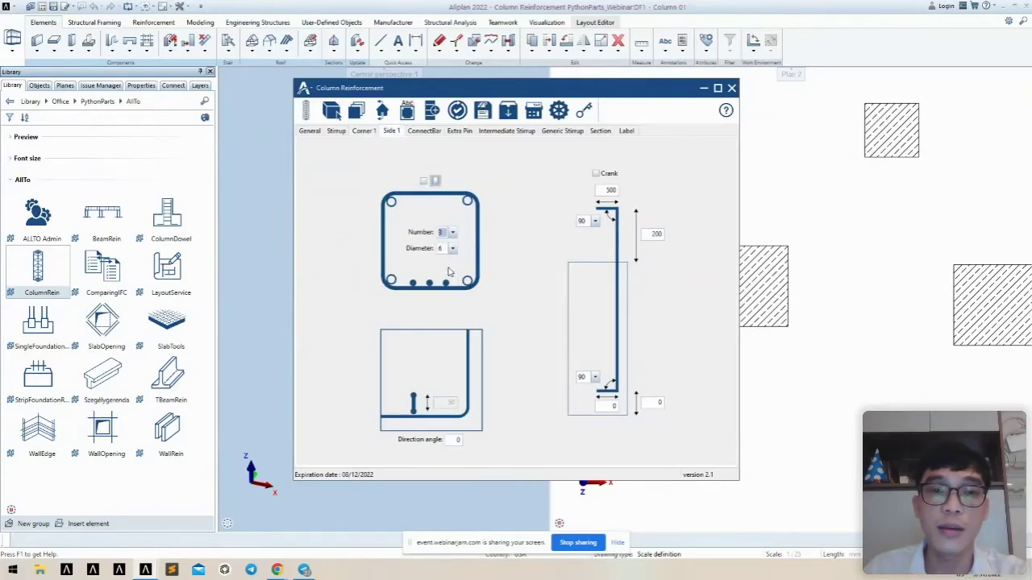
click(453, 249)
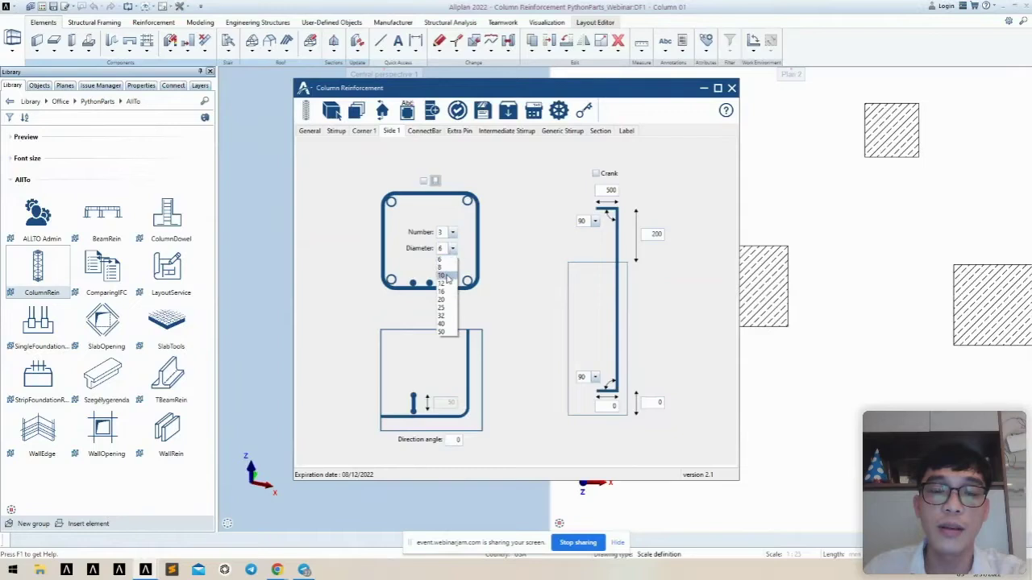
click(447, 280)
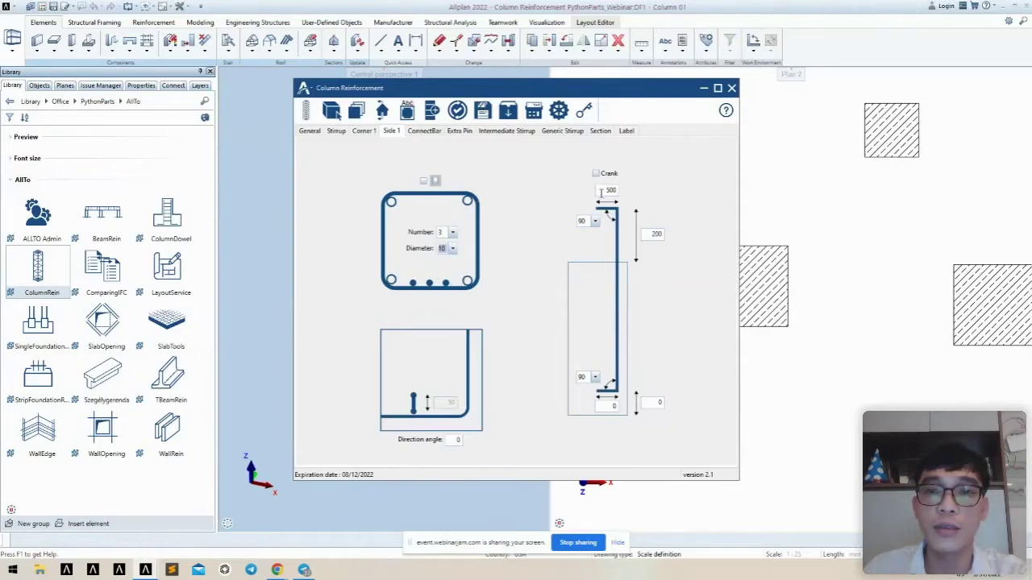
- Set the side 1 bars' extension above the column to 800 and their top hook length to 0
click(647, 235)
text(8)
double_click(608, 191)
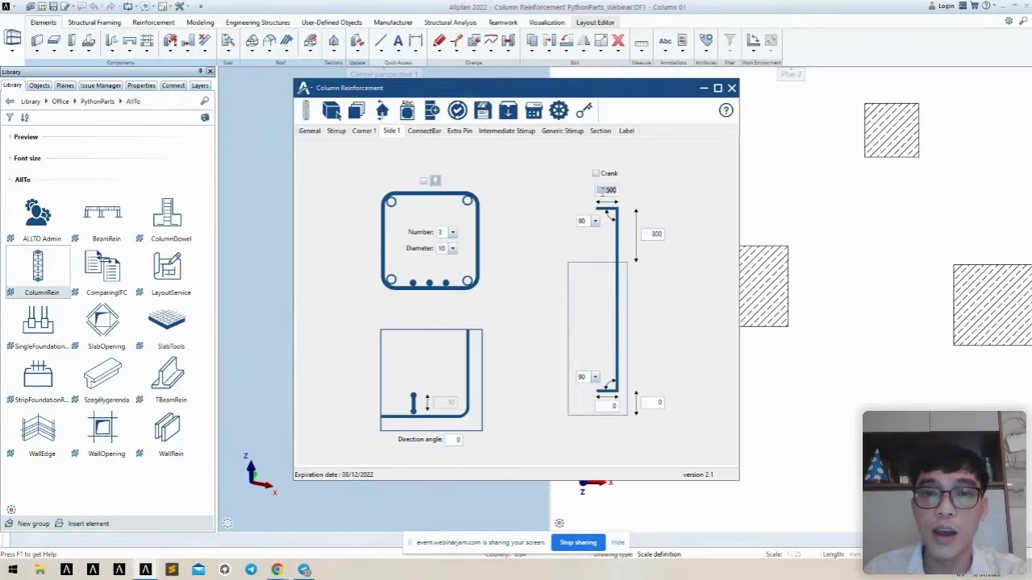
text(0)
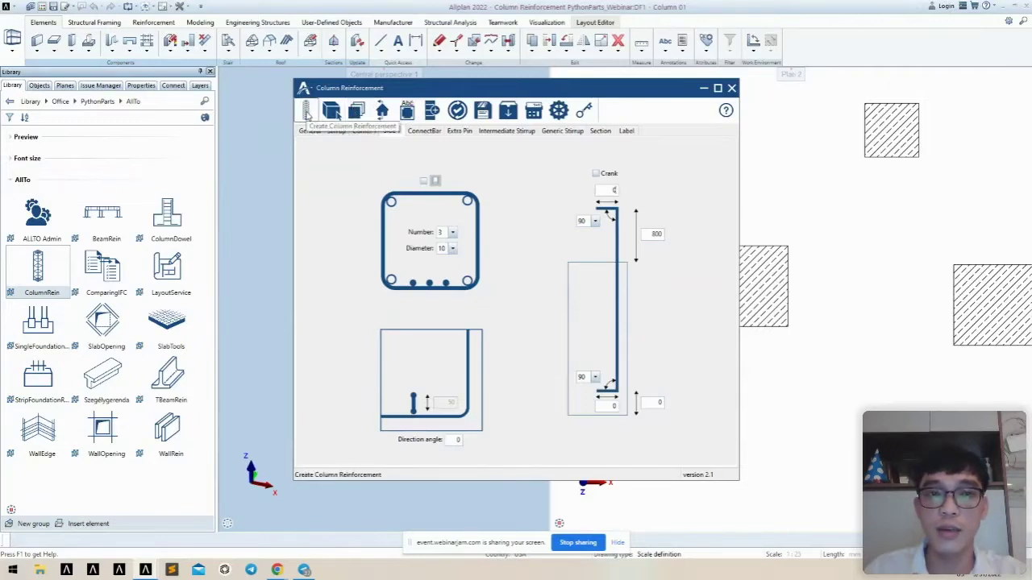
- Create the configured reinforcement in the large square column nearest the plan's centre
click(307, 113)
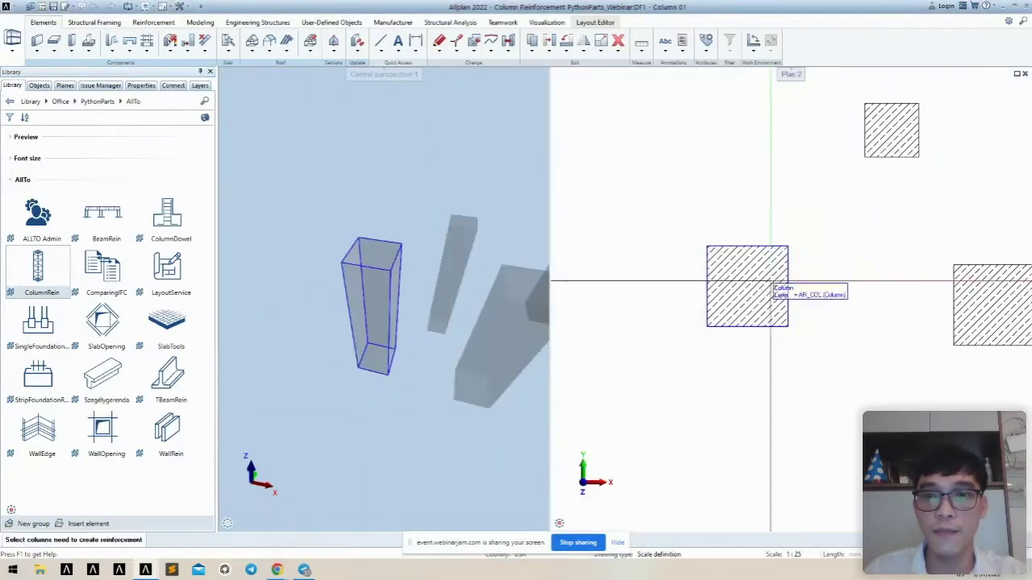
click(747, 275)
- Examine the column's stirrups, corner bars and side bars in the perspective view, including the bars extending above the column
middle_drag(315, 221, 329, 313)
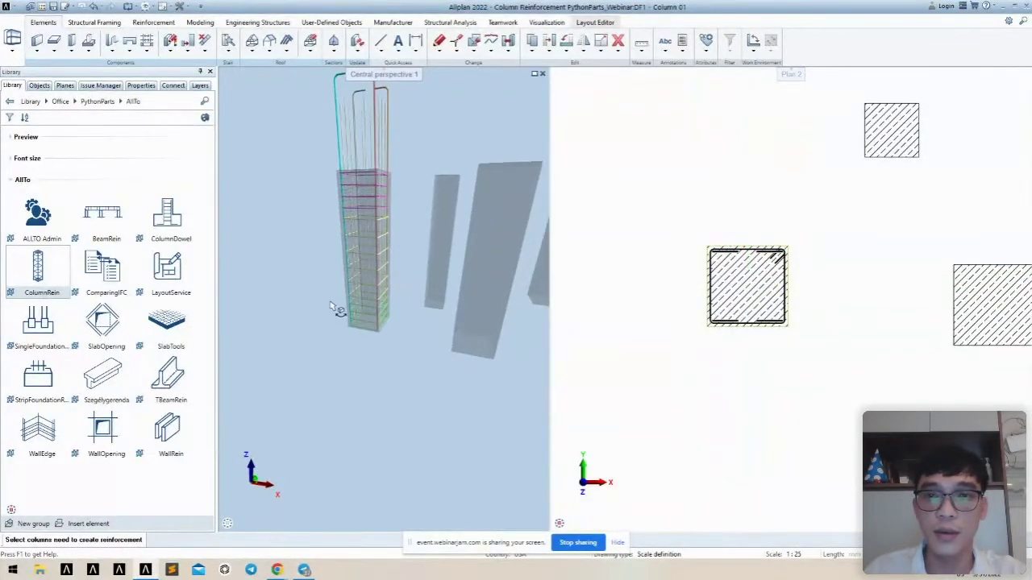
scroll(339, 309, up, 3)
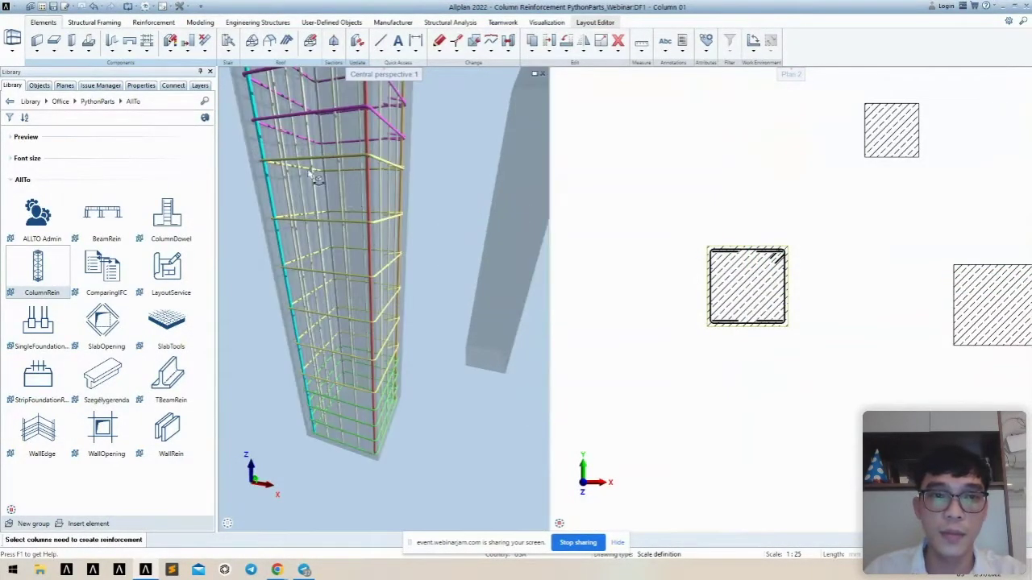
scroll(317, 179, down, 2)
middle_drag(297, 179, 345, 153)
scroll(354, 193, down, 3)
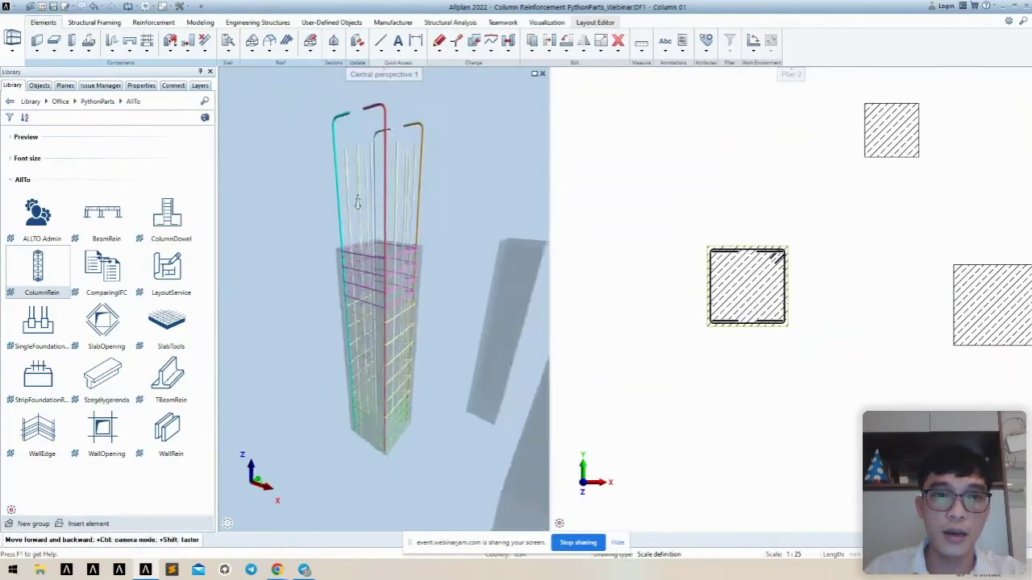
middle_drag(449, 214, 452, 307)
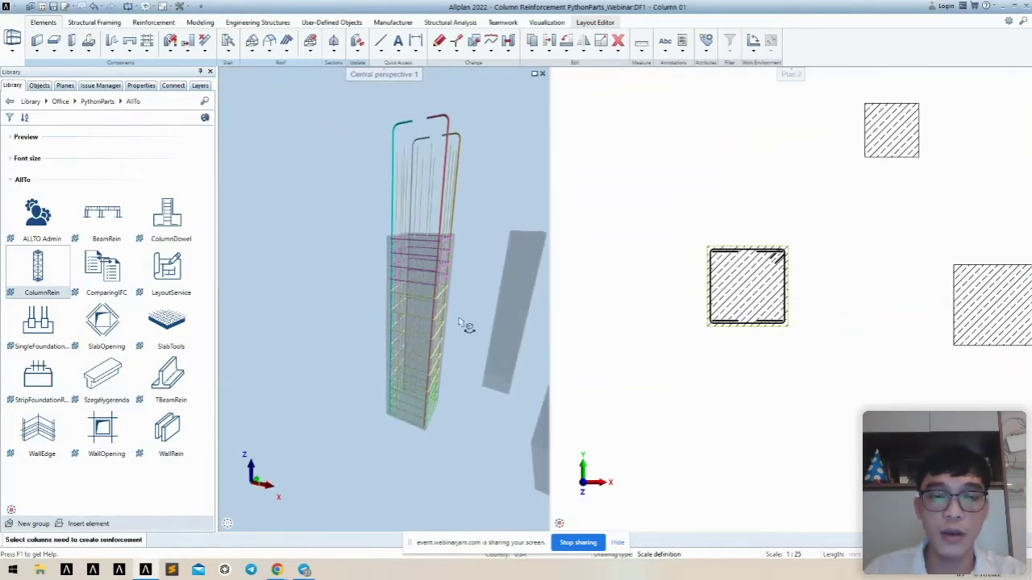
scroll(430, 254, up, 4)
middle_drag(453, 195, 430, 212)
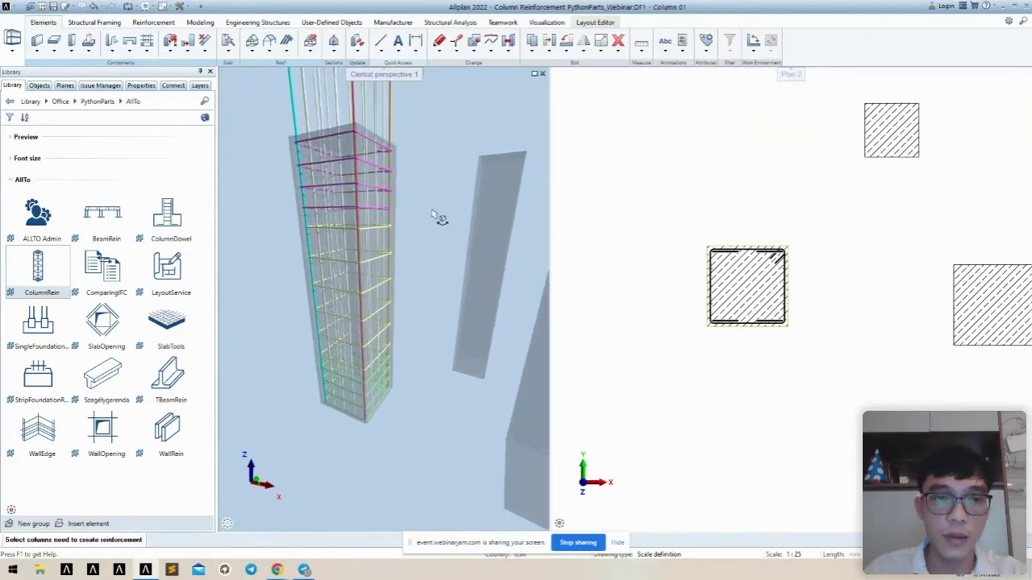
middle_drag(499, 242, 426, 262)
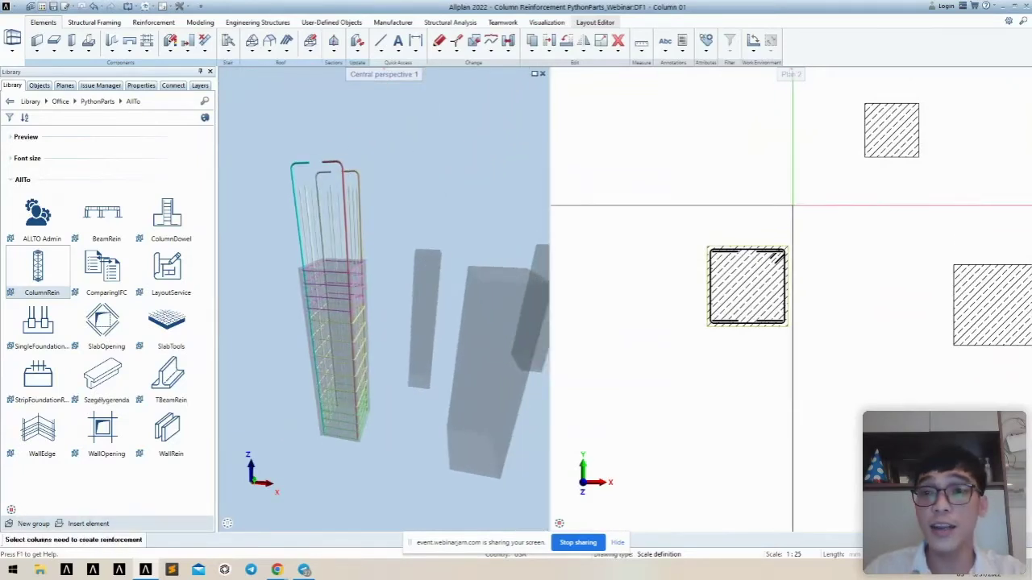
- Apply the same reinforcement to the smaller square column and compare it with the large column's in plan
mouse_move(857, 216)
middle_down()
mouse_move(783, 272)
mouse_move(758, 274)
middle_up()
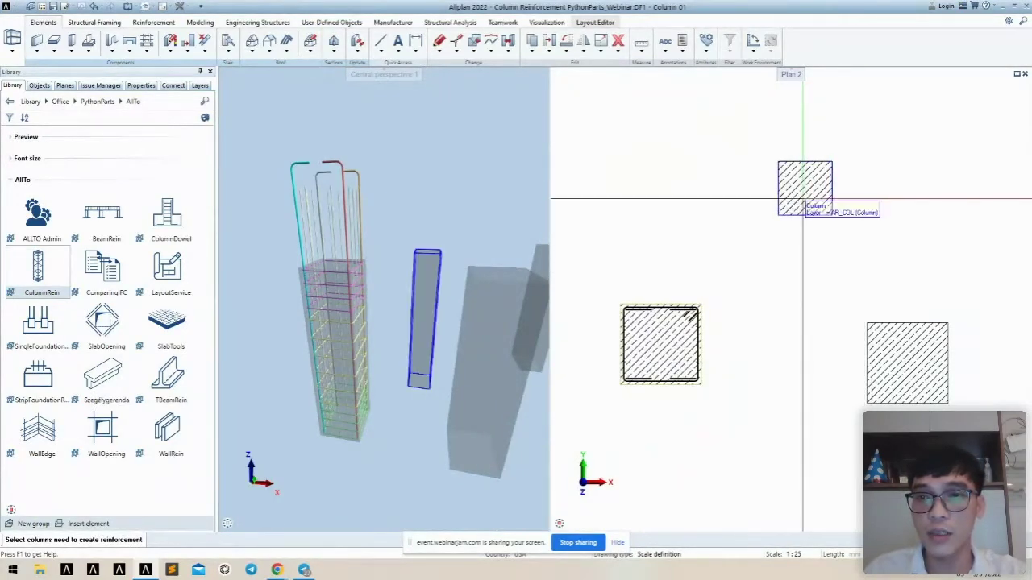
click(802, 199)
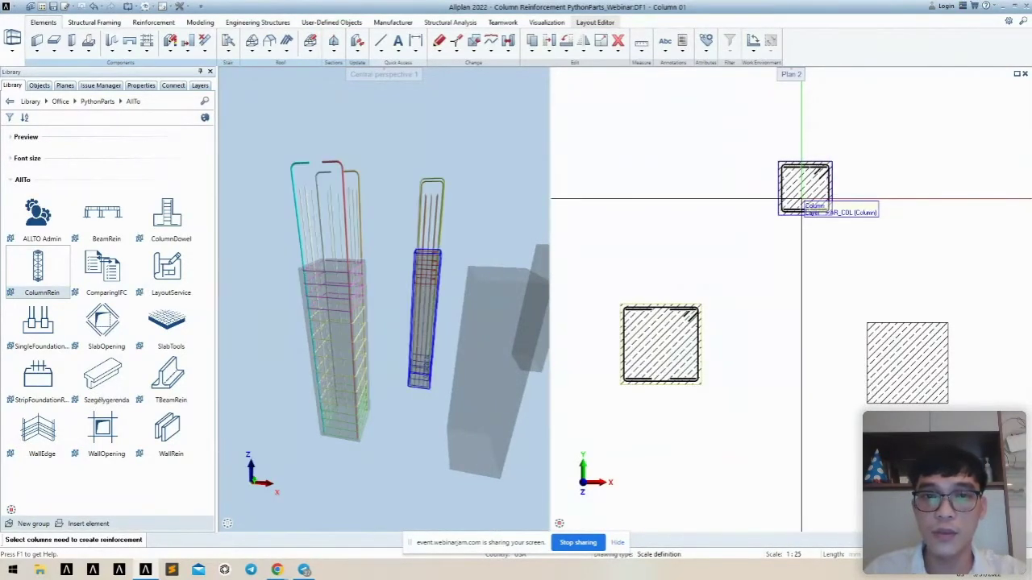
scroll(798, 226, up, 1)
scroll(793, 246, up, 1)
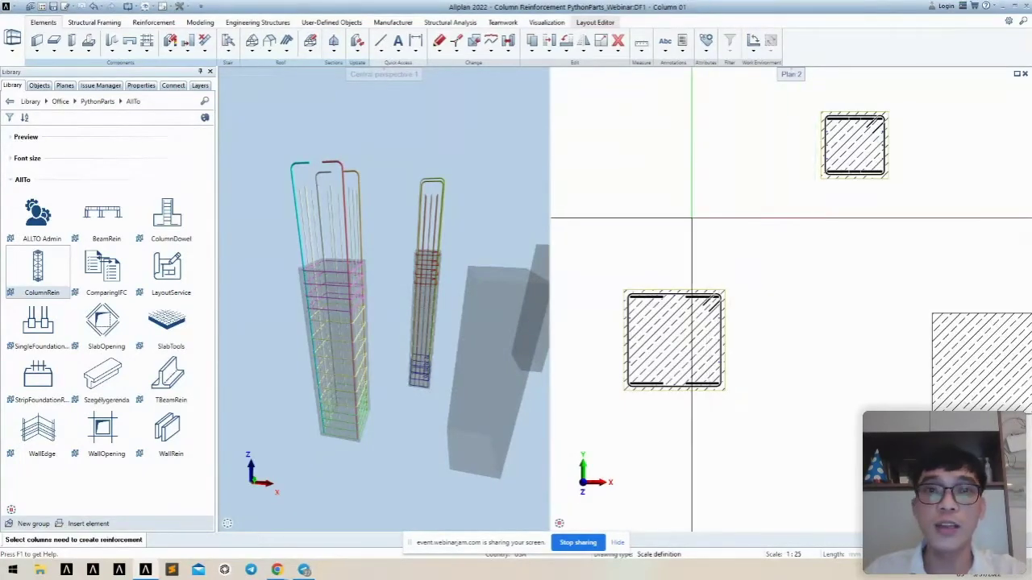
scroll(855, 165, up, 1)
mouse_move(857, 125)
middle_down()
mouse_move(875, 131)
mouse_move(835, 260)
mouse_move(870, 203)
mouse_move(876, 138)
middle_up()
scroll(875, 131, up, 2)
scroll(876, 138, down, 2)
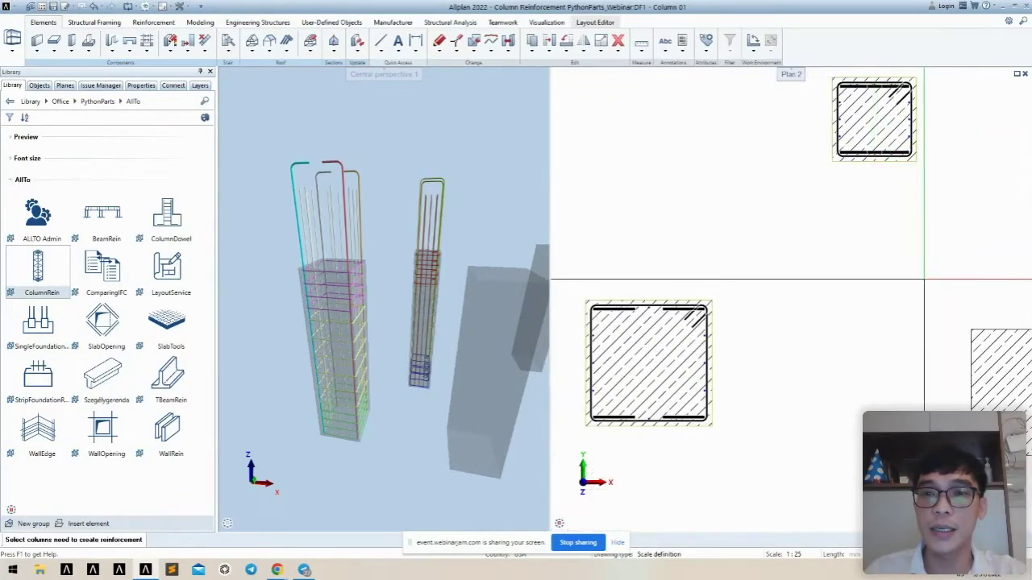
- Apply the same reinforcement to the other large square column, and undo the reinforcement of all three columns
scroll(850, 254, down, 2)
middle_drag(850, 254, 765, 227)
scroll(852, 255, down, 1)
middle_drag(910, 244, 813, 220)
scroll(843, 229, down, 2)
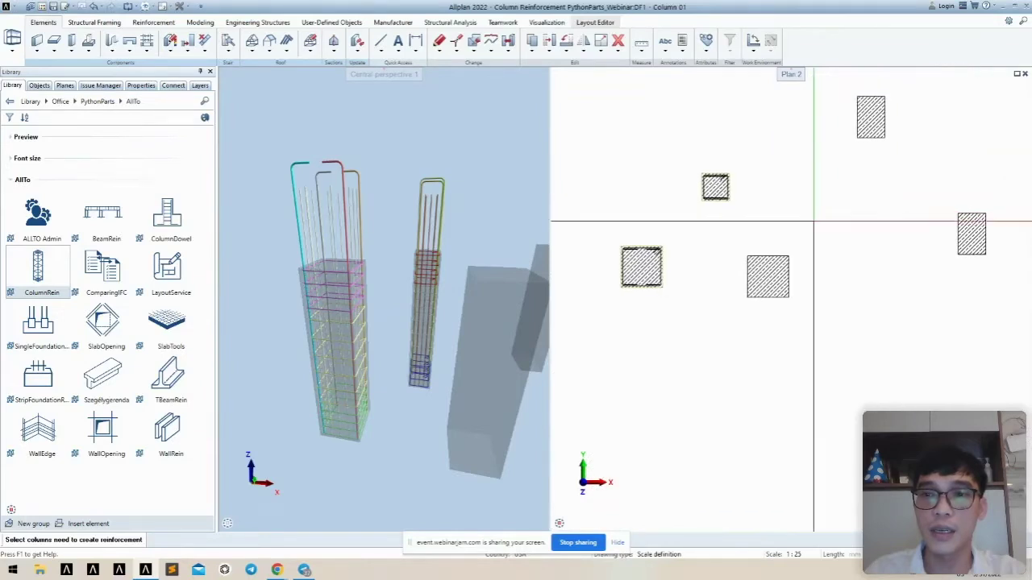
click(776, 282)
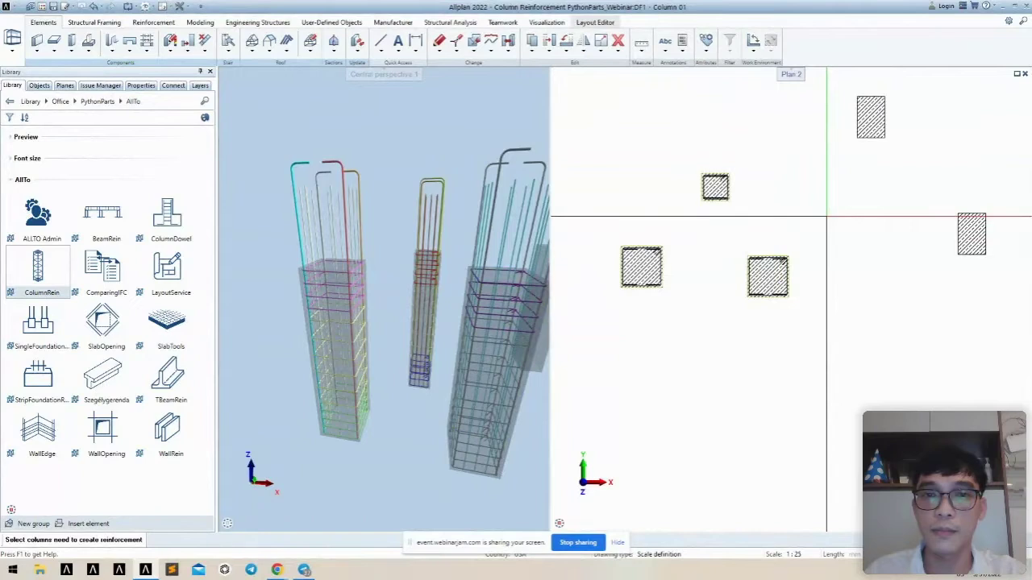
key(Escape)
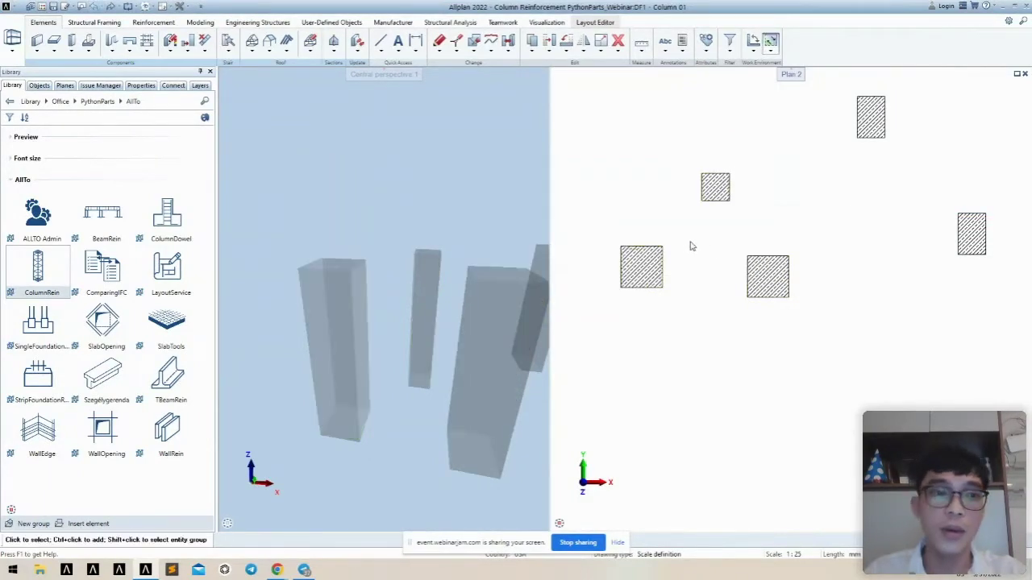
- Reinforce the three square columns together with the ColumnRein PythonPart's create by multi select function
click(38, 266)
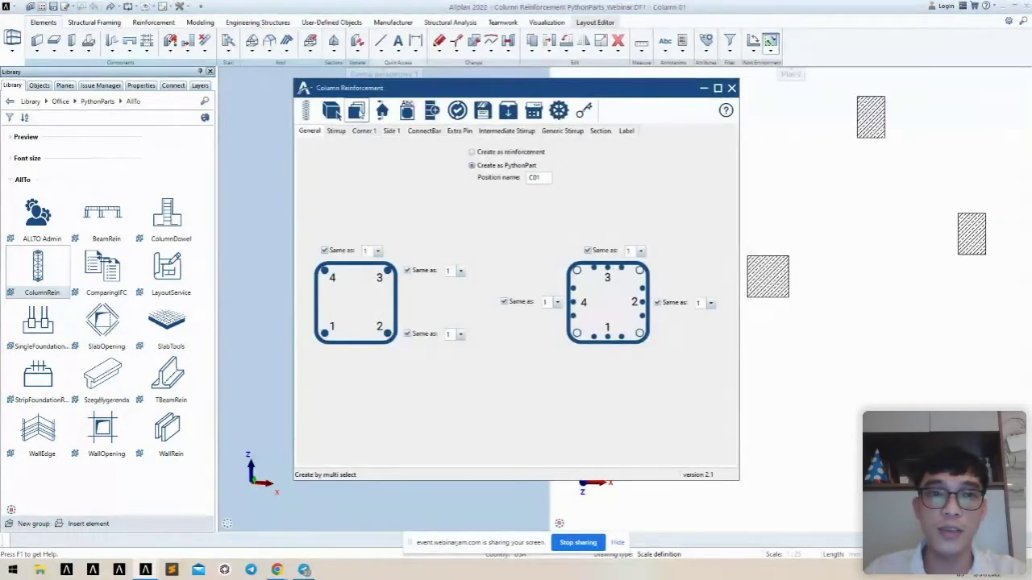
click(357, 113)
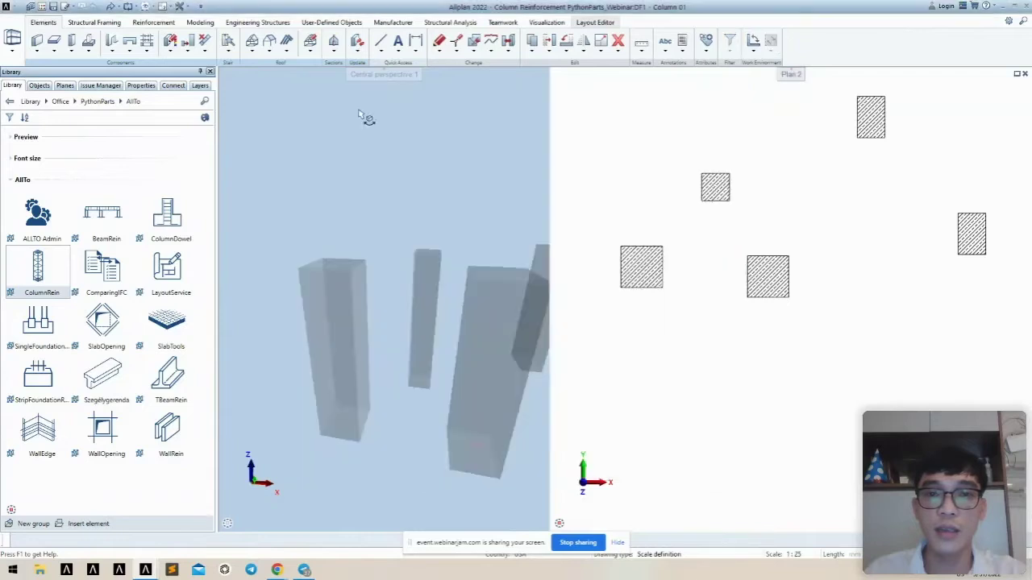
mouse_move(598, 148)
mouse_down()
mouse_move(879, 368)
mouse_move(850, 347)
mouse_up()
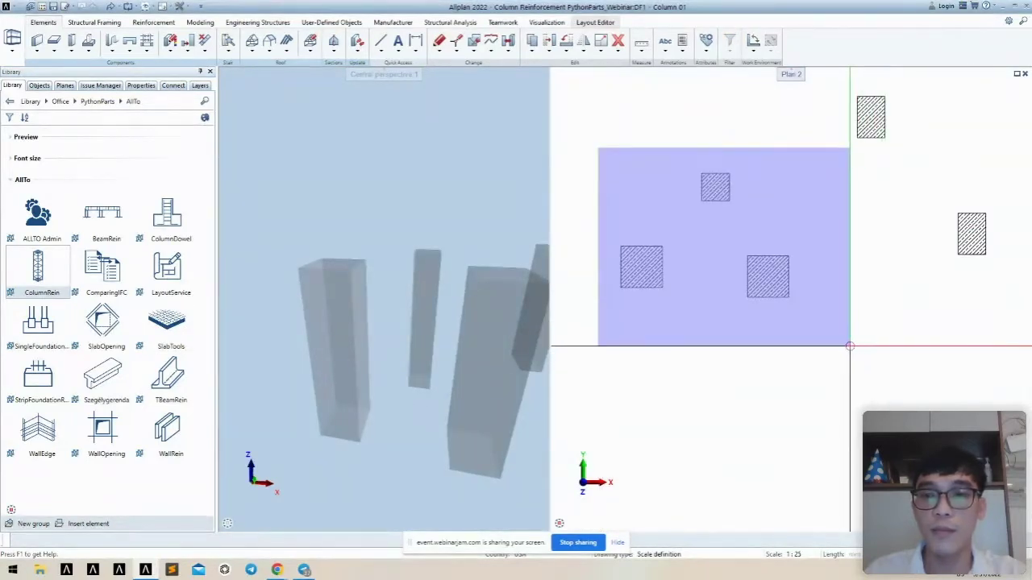
drag(850, 347, 849, 346)
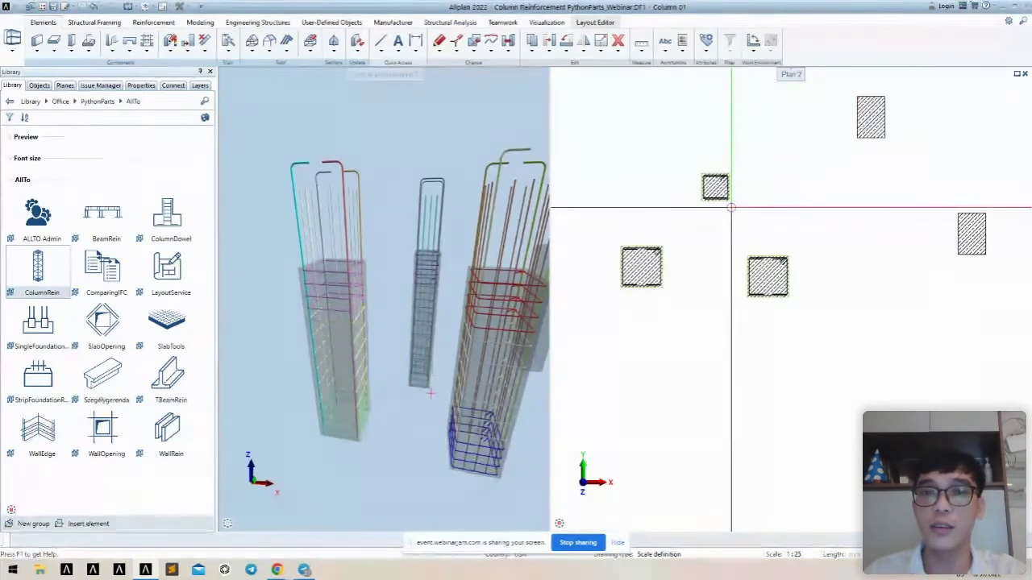
key(Escape)
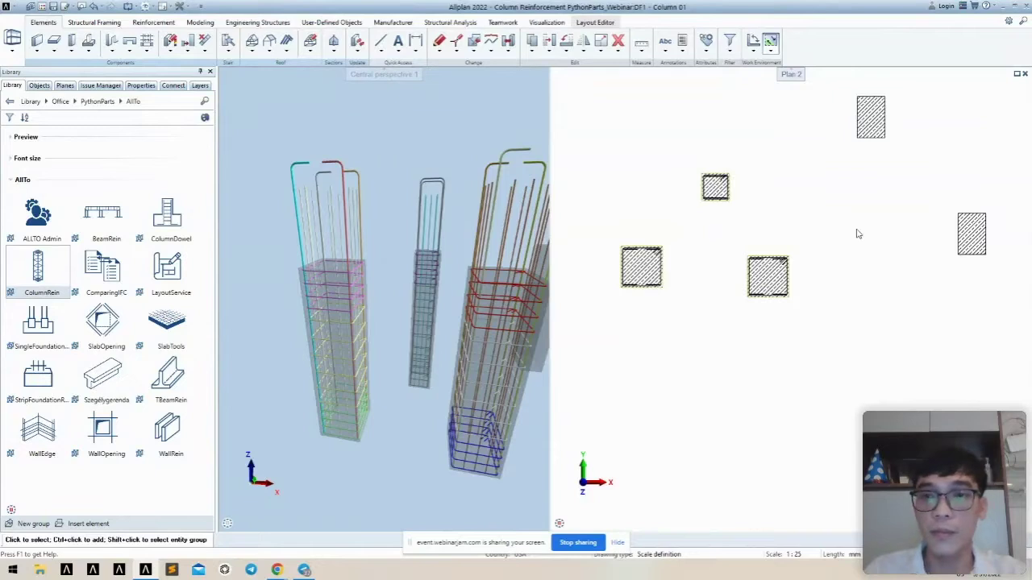
- Open drawing file Column 03 and reinforce its grid of columns at once by multi select with the ColumnRein PythonPart
double_click(857, 231)
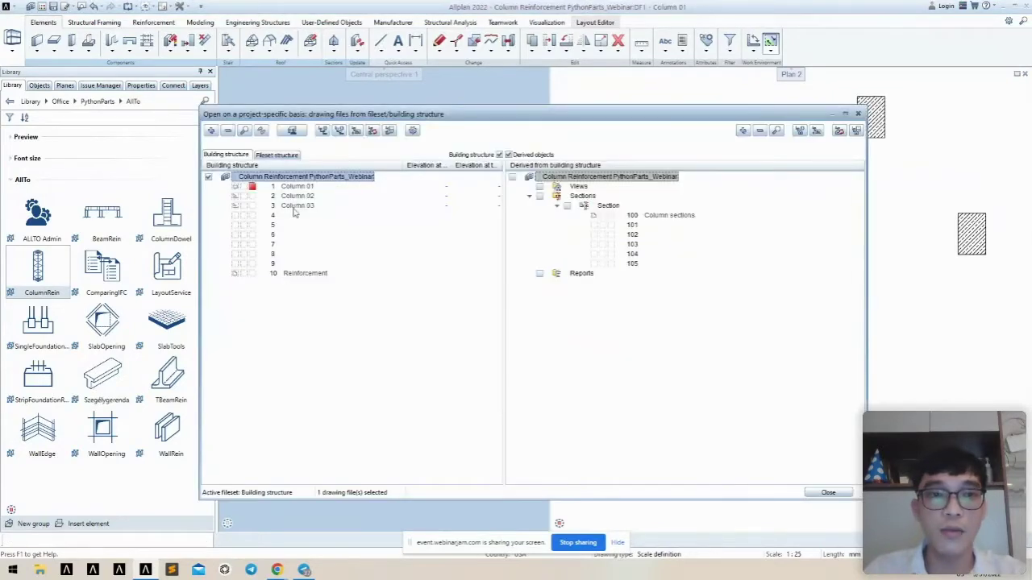
double_click(297, 206)
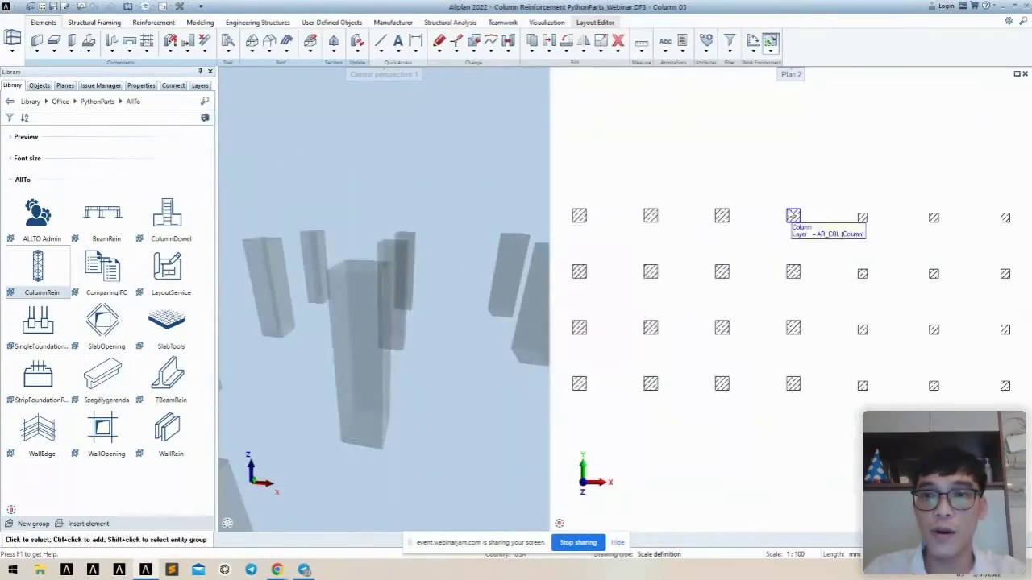
click(26, 276)
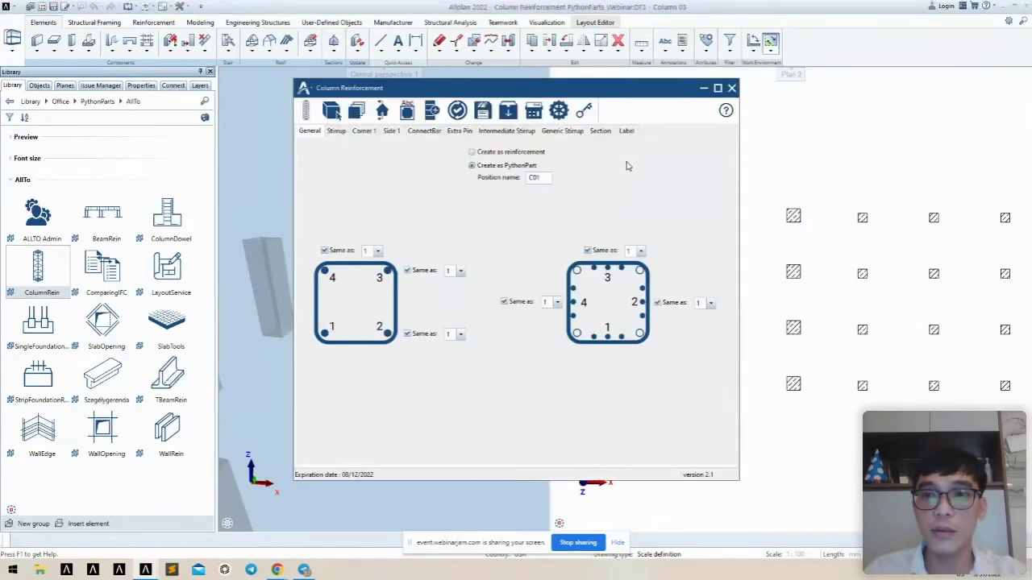
click(358, 111)
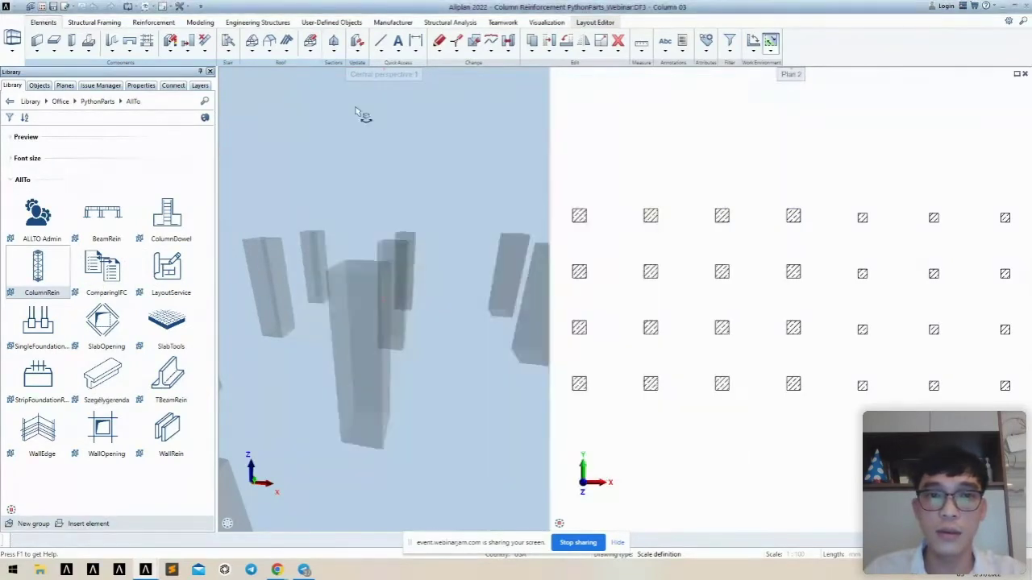
drag(561, 190, 1025, 414)
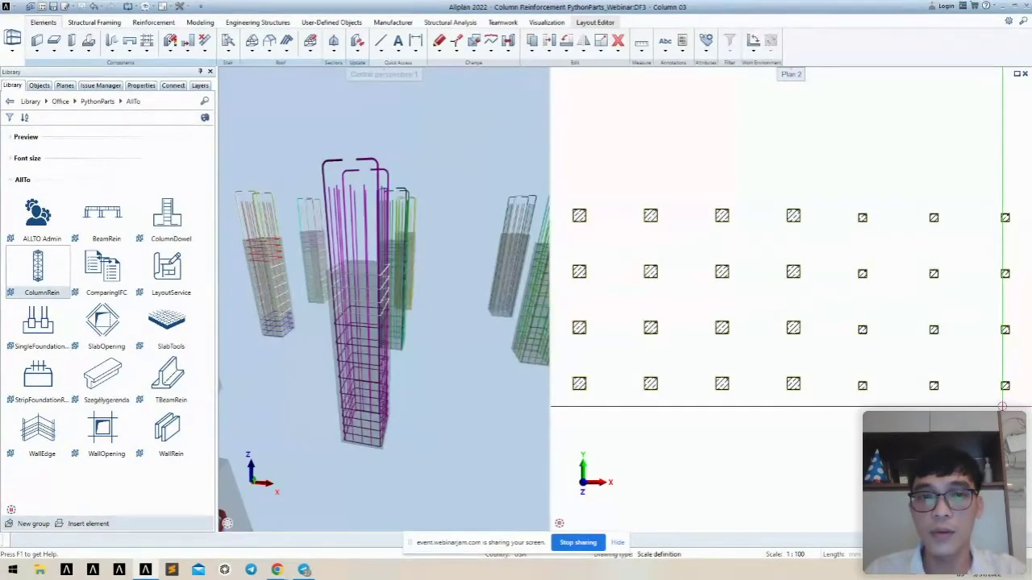
- Examine the reinforcement of the column grid in the perspective and plan views, comparing the larger and smaller columns
scroll(387, 294, down, 5)
shift+middle_drag(386, 294, 324, 274)
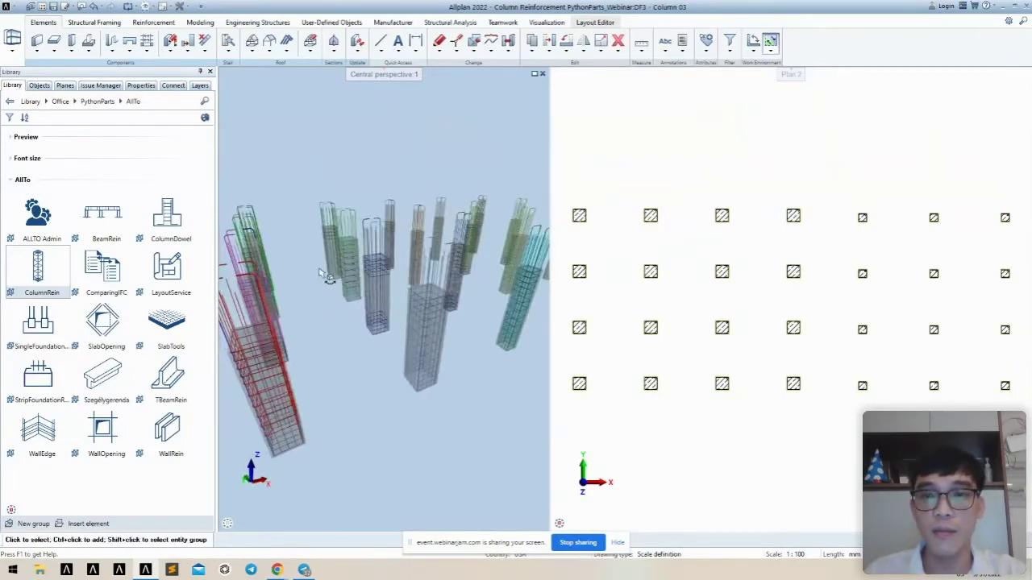
scroll(856, 415, up, 2)
scroll(800, 382, up, 3)
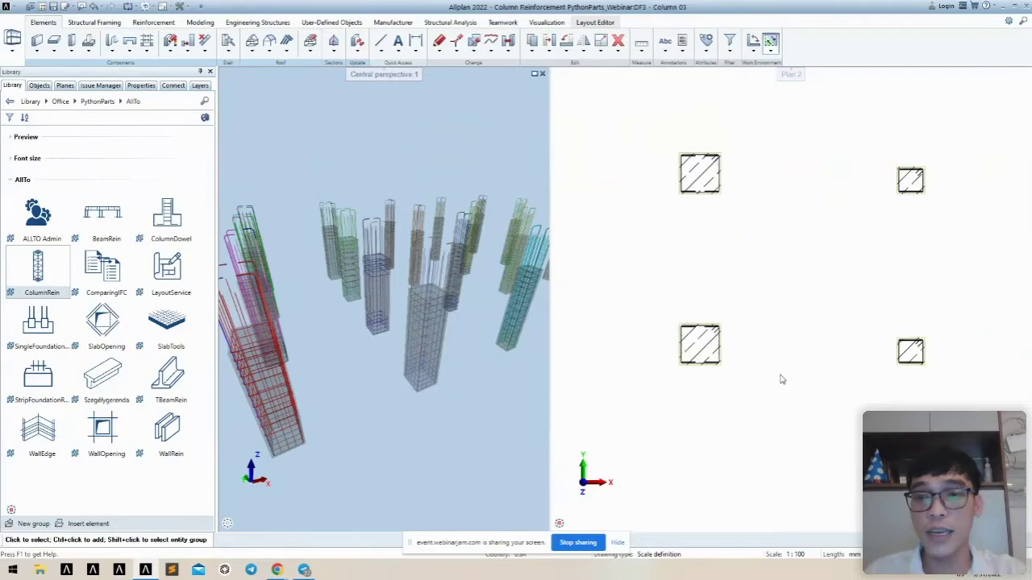
middle_drag(803, 386, 704, 332)
scroll(739, 319, down, 1)
scroll(740, 319, down, 1)
scroll(704, 331, down, 4)
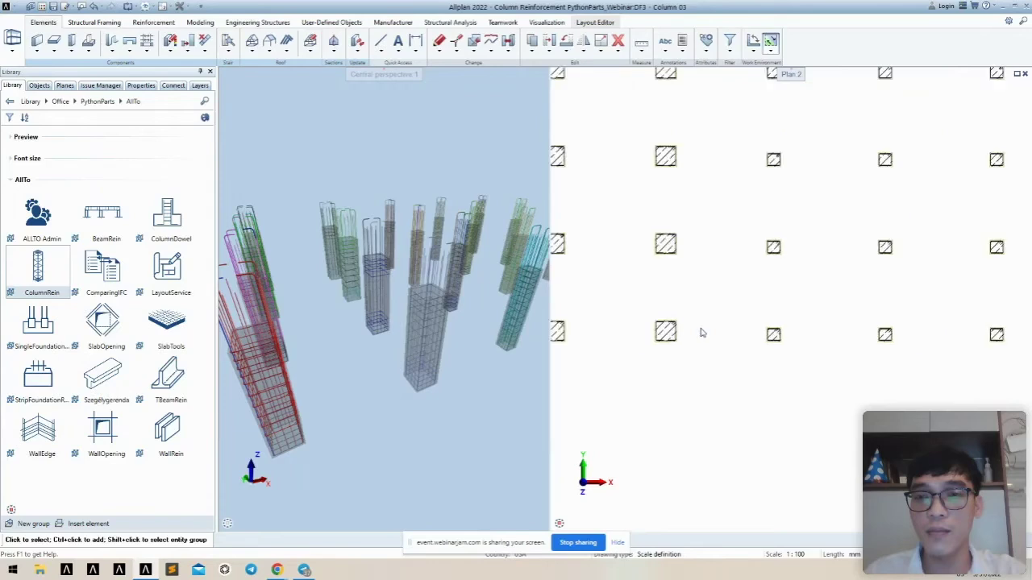
scroll(717, 420, down, 1)
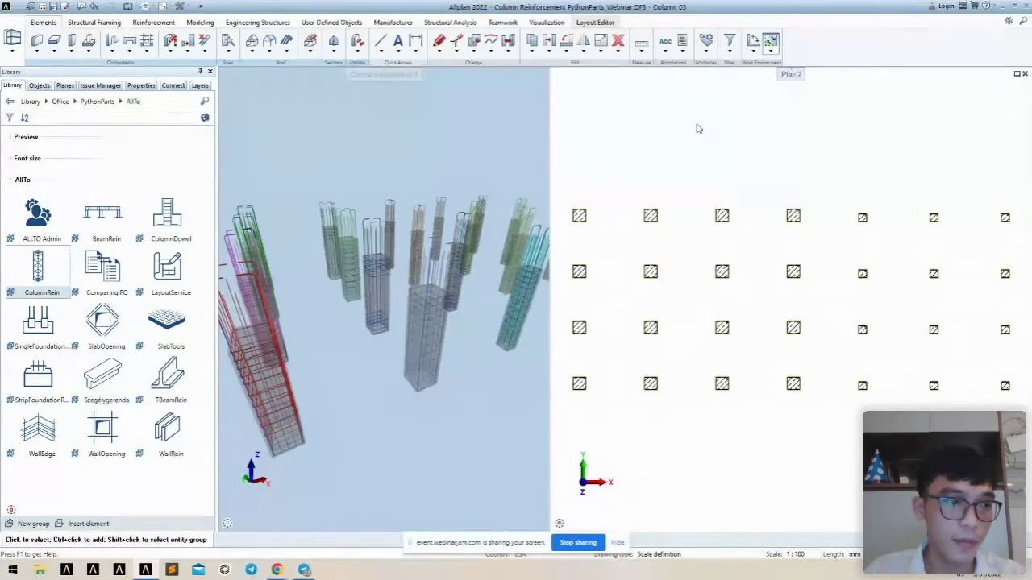
- Open drawing file Column 01 and delete the reinforcement of the westernmost large square column
key(ctrl+o)
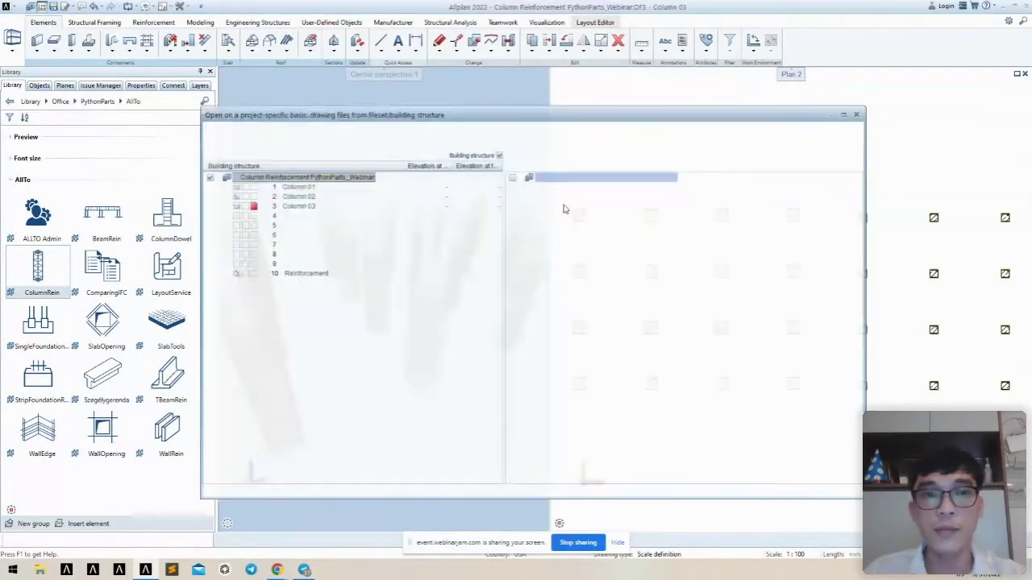
double_click(289, 187)
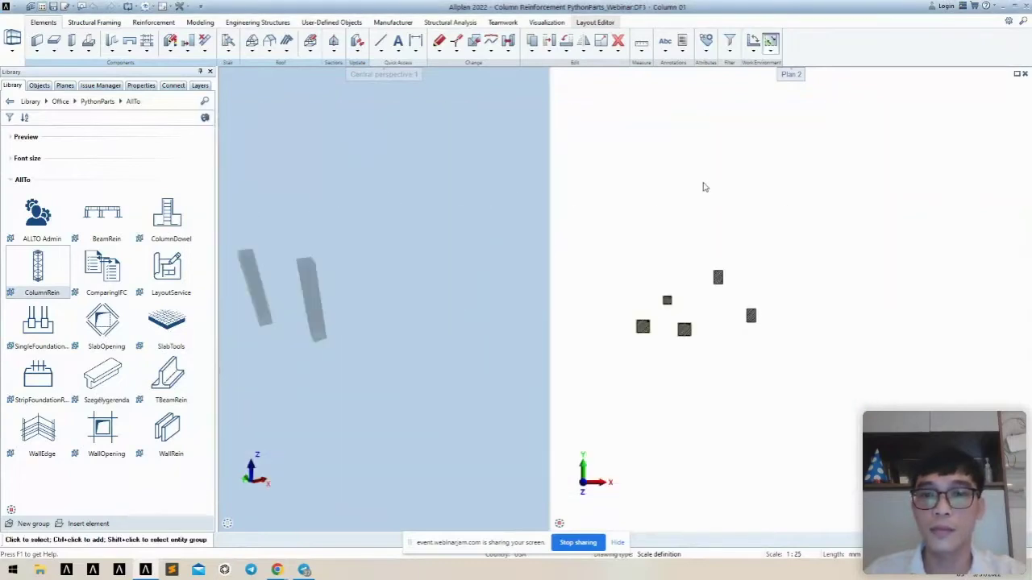
mouse_move(419, 274)
mouse_down()
mouse_move(375, 295)
mouse_move(318, 283)
mouse_move(419, 299)
mouse_up()
scroll(323, 281, up, 3)
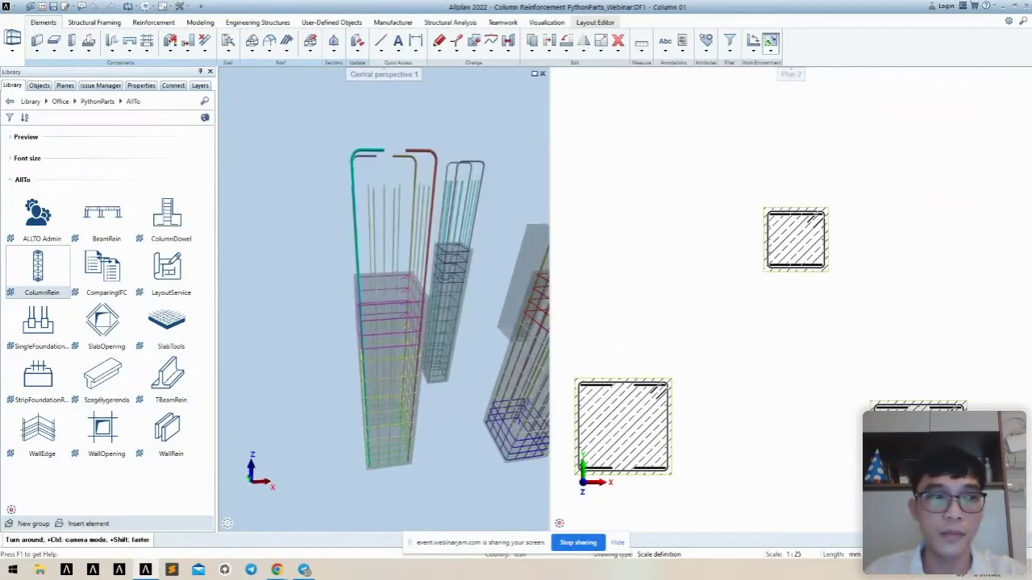
scroll(789, 314, up, 5)
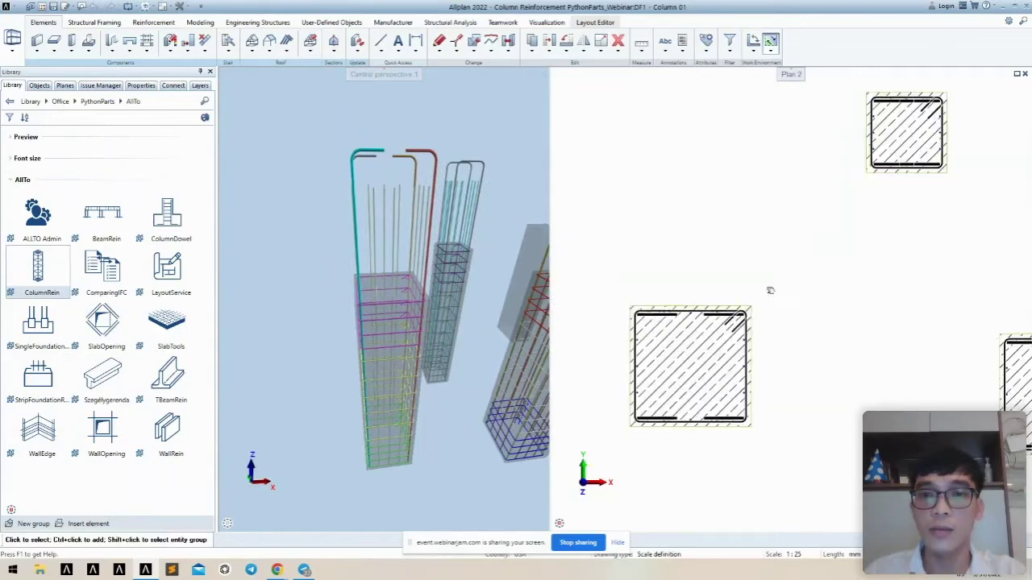
middle_drag(843, 289, 863, 251)
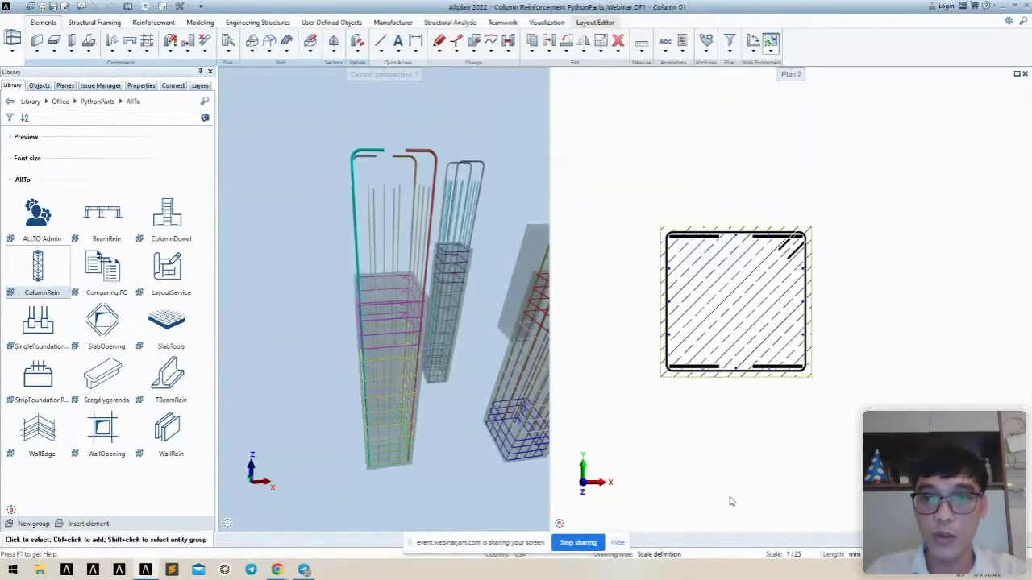
click(700, 384)
key(Delete)
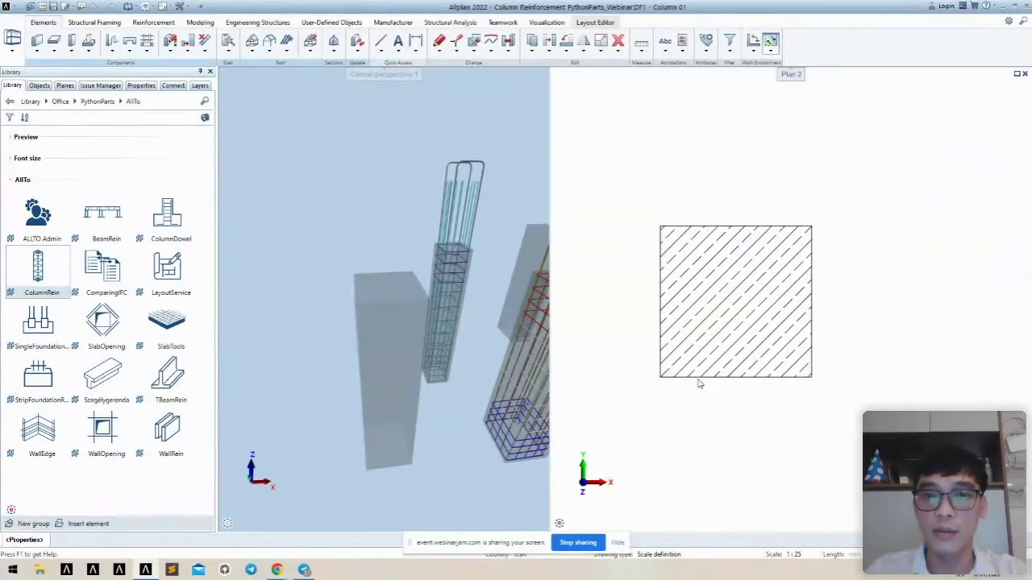
- Start the ColumnRein PythonPart, give corner 2 its own bar settings and set corner 4 same as 2
double_click(699, 384)
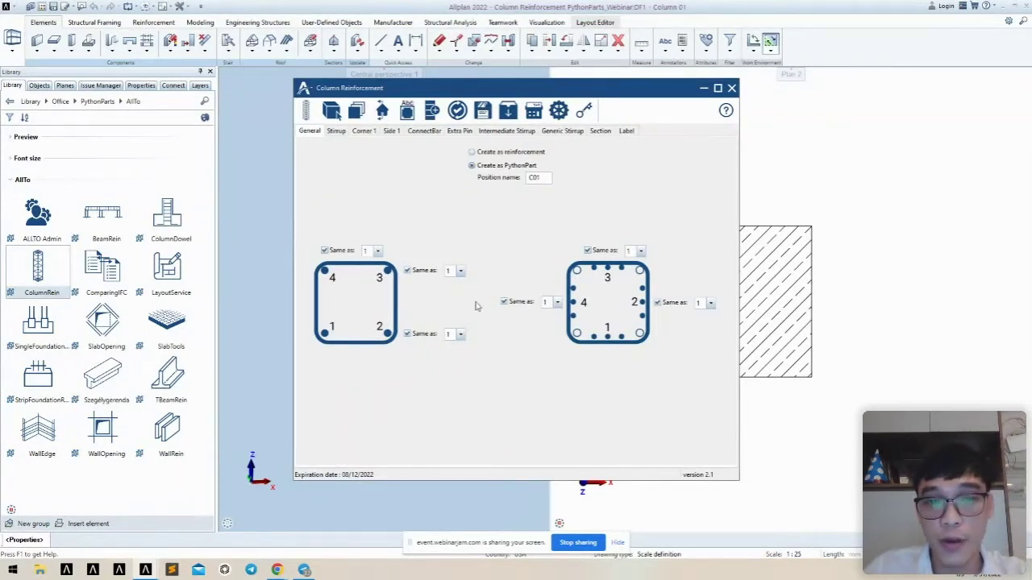
click(408, 334)
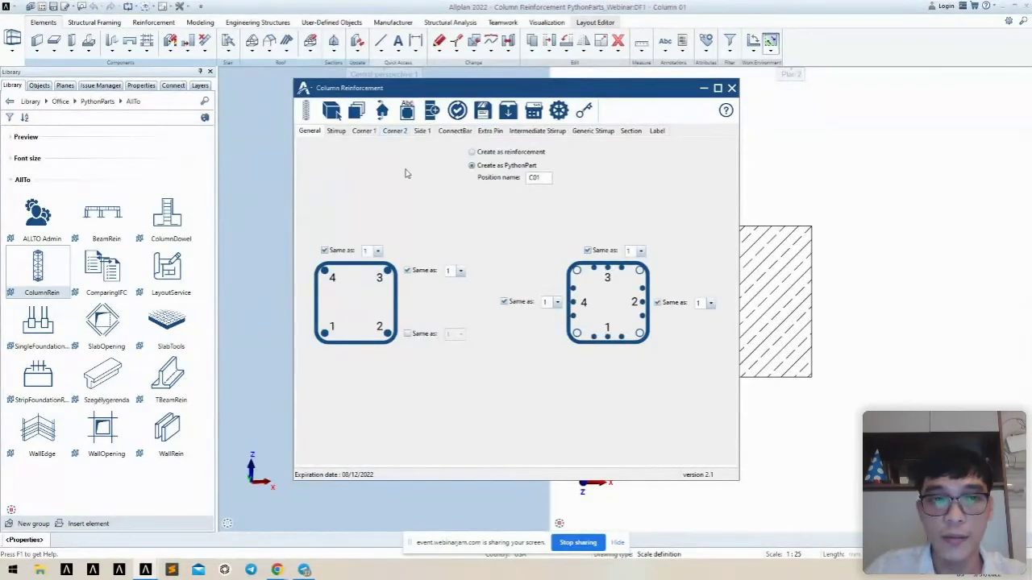
click(378, 252)
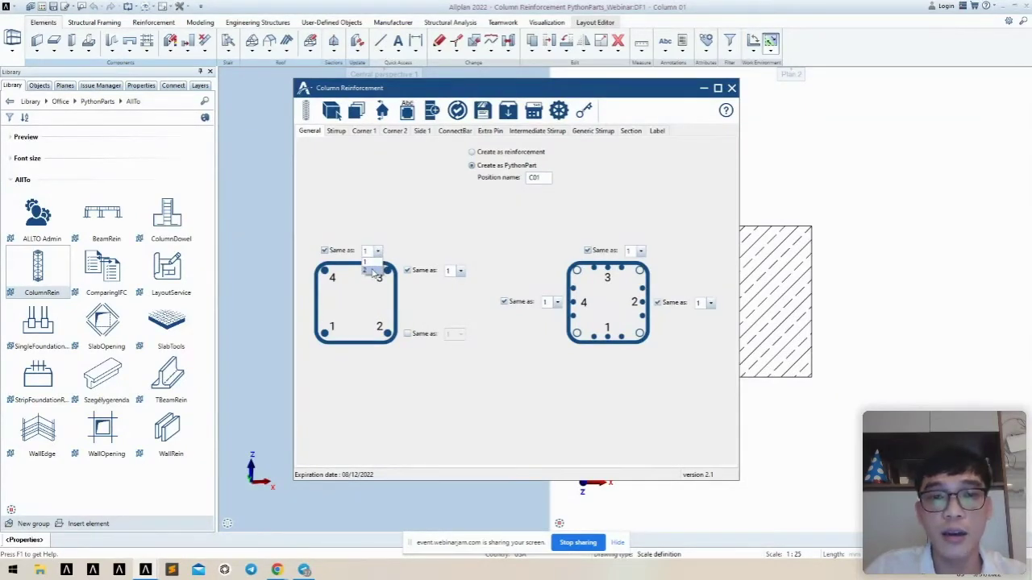
click(371, 271)
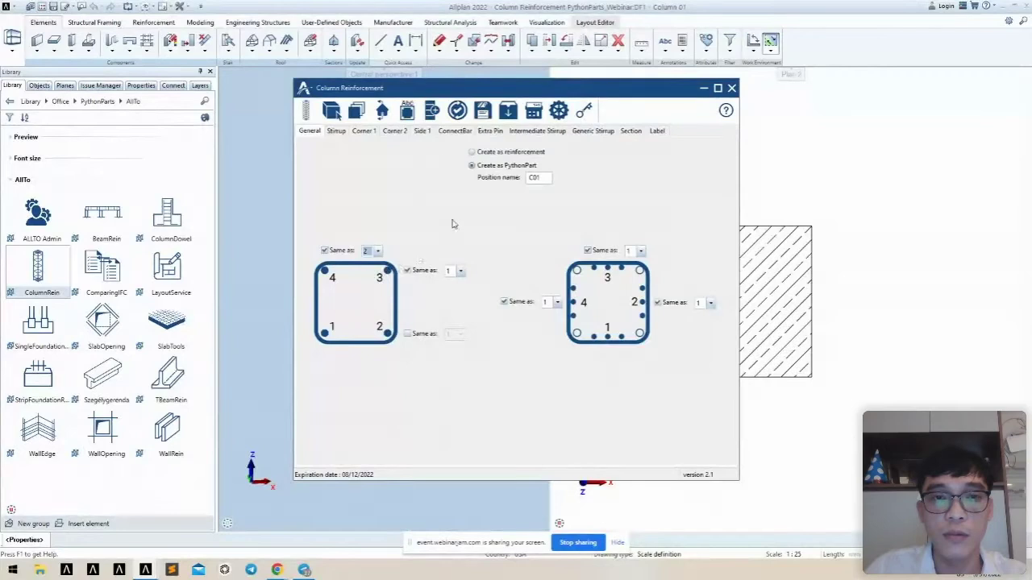
- Compare the bar settings of corners 1 and 2 and copy corner 1's settings to corner 2
click(395, 132)
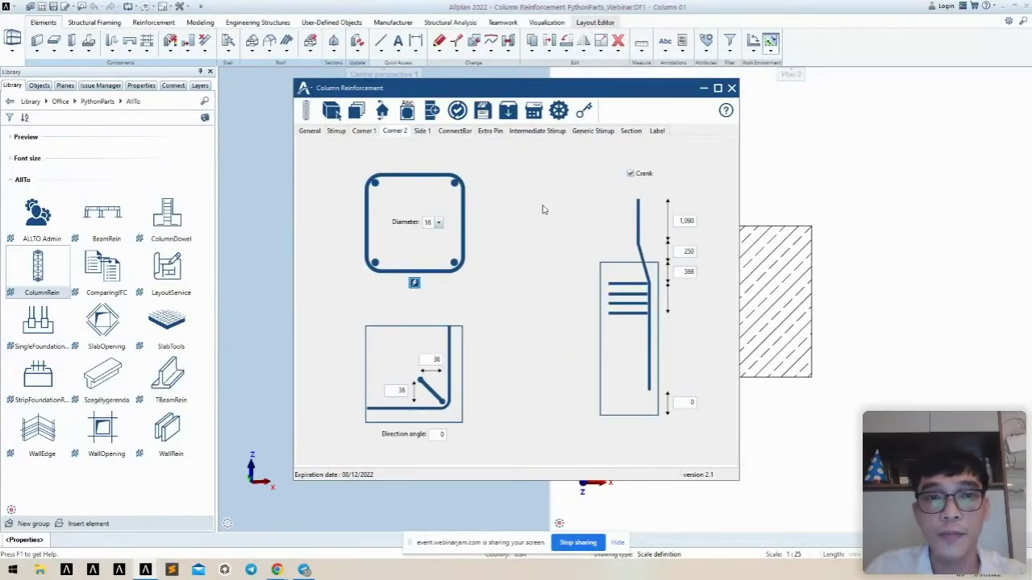
click(362, 131)
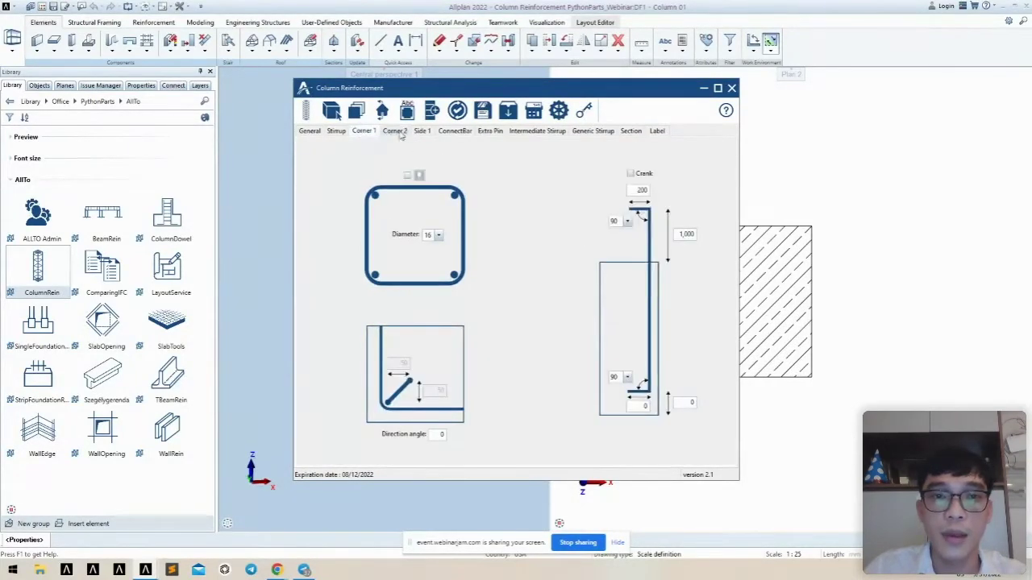
click(395, 132)
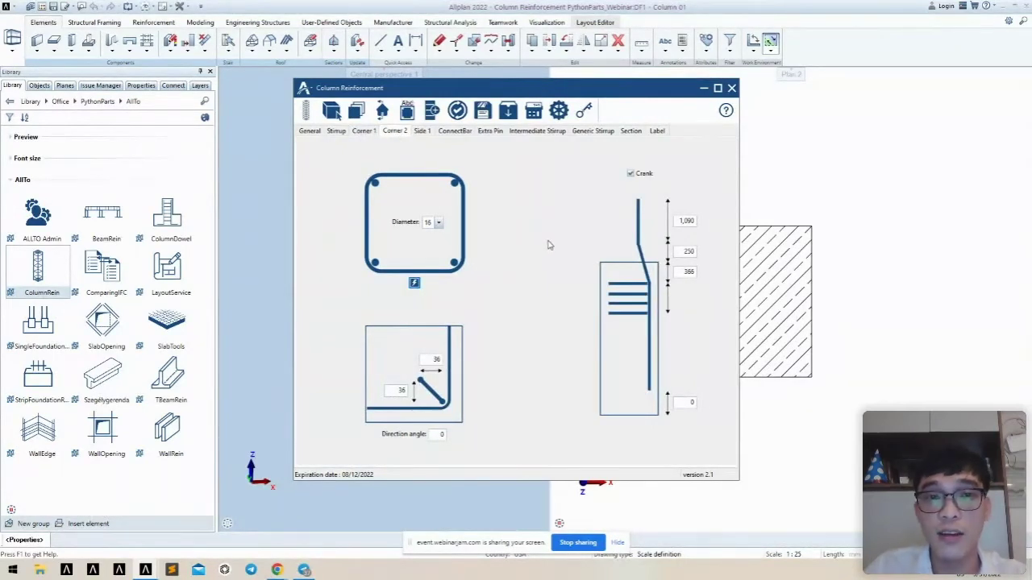
click(414, 283)
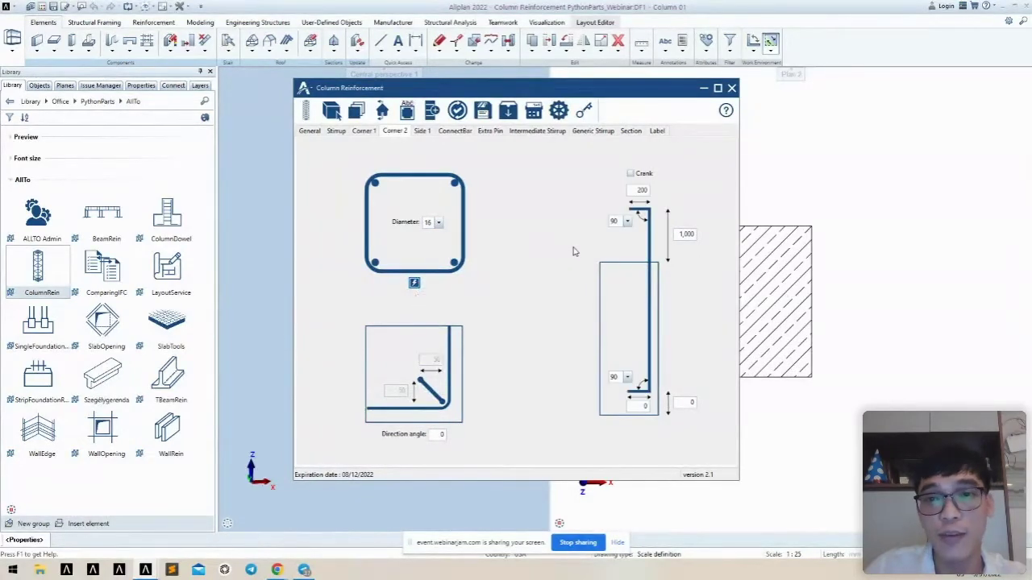
- Set the top hook length to 0 for the corner 1 and corner 2 bars, and corner 2's top projection to 800
click(364, 132)
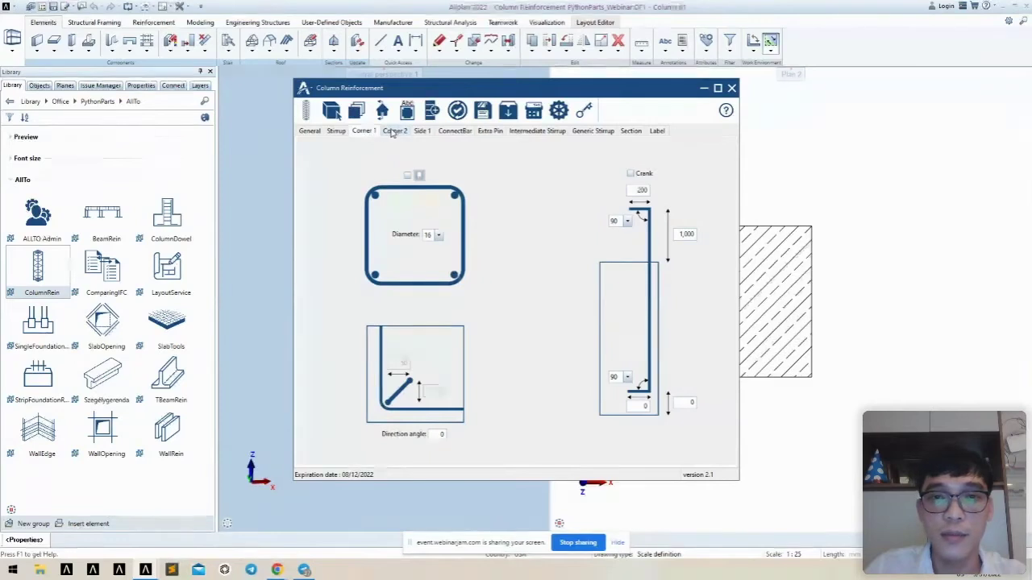
double_click(641, 191)
text(0)
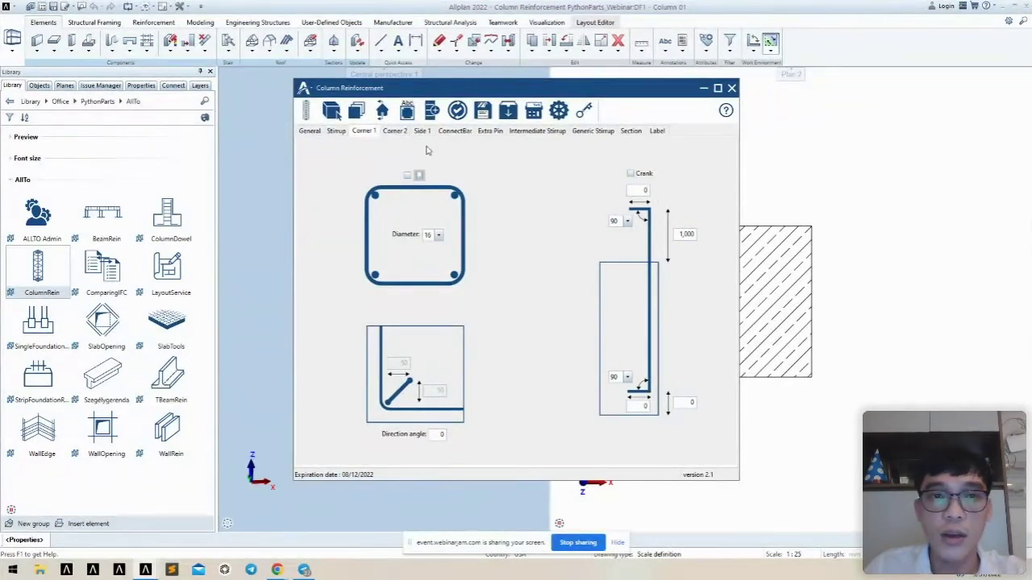
click(398, 133)
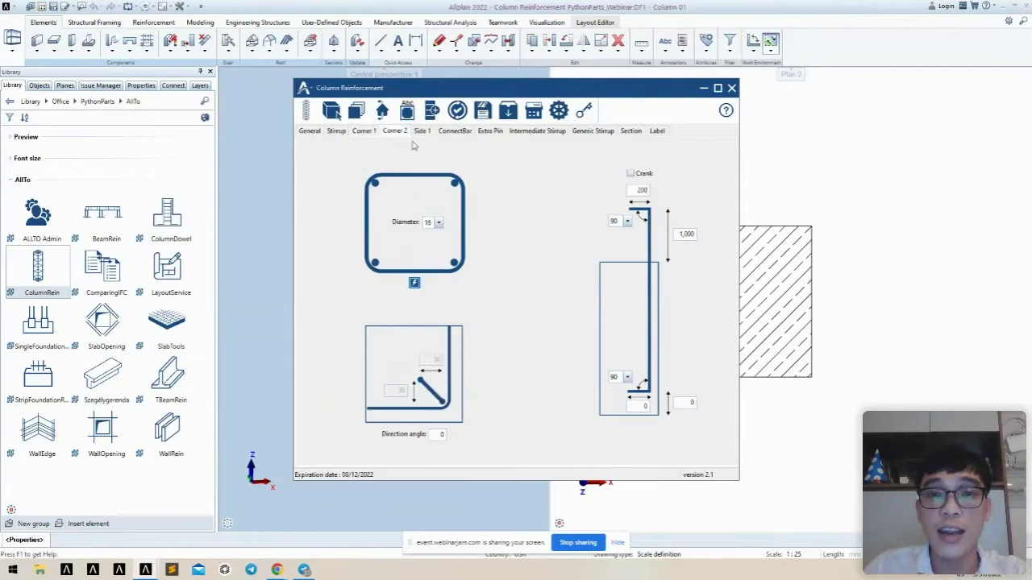
double_click(630, 191)
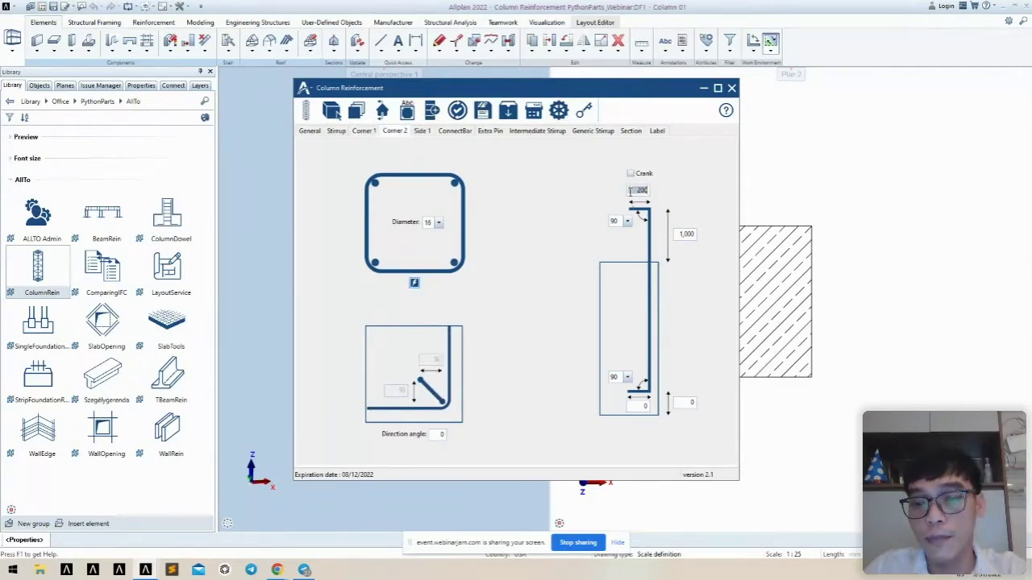
text(0)
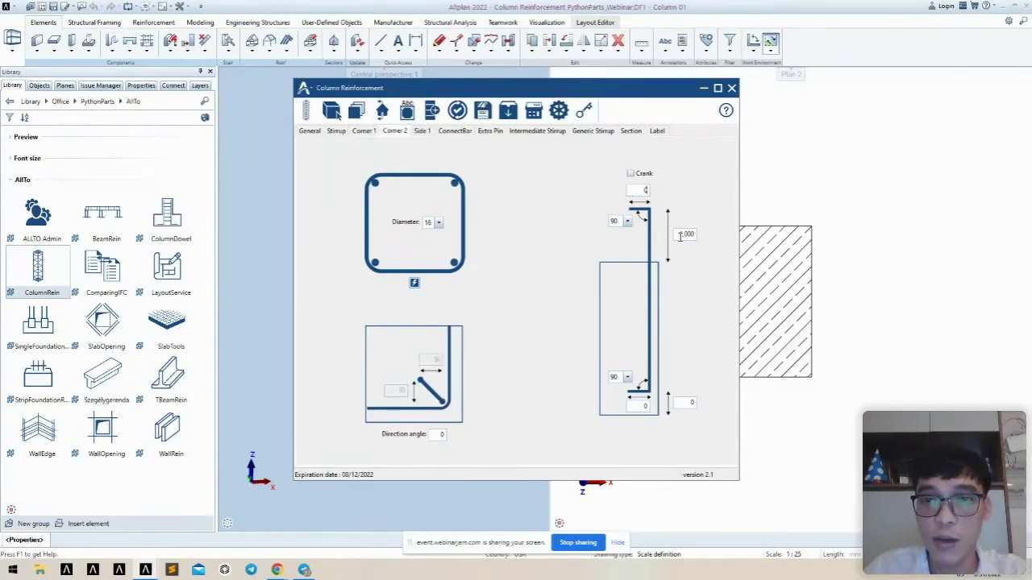
double_click(679, 235)
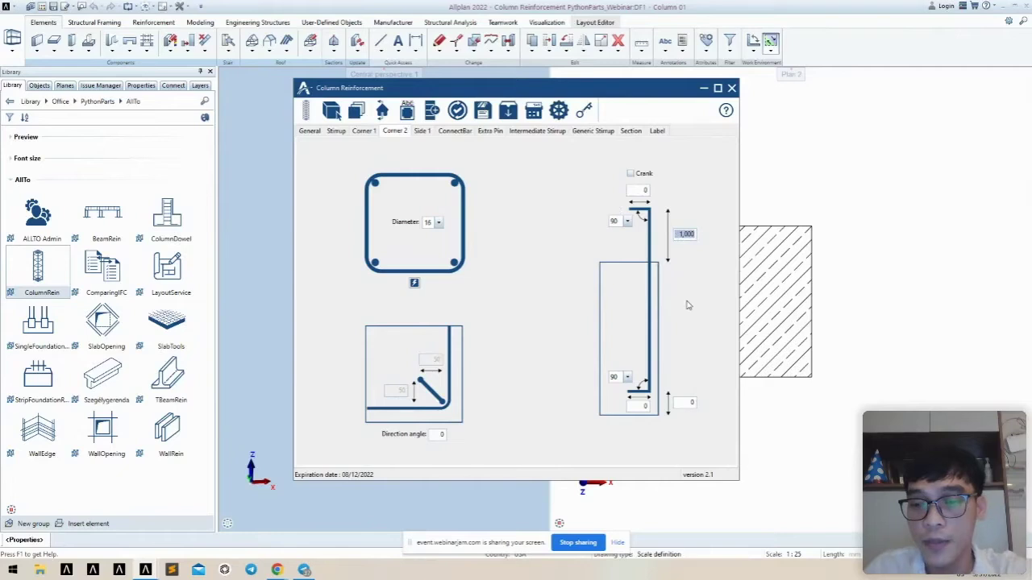
text(00)
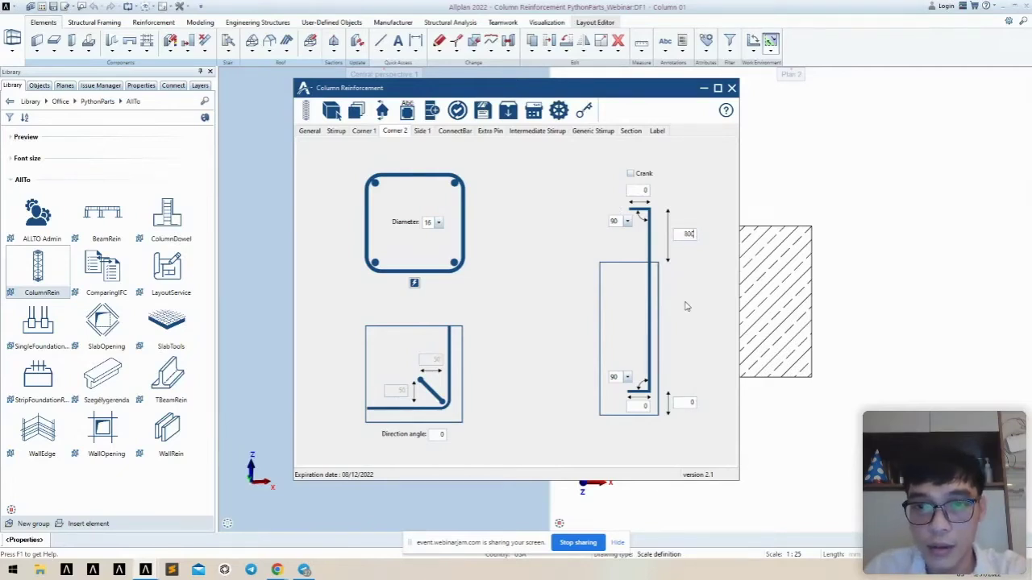
key(Return)
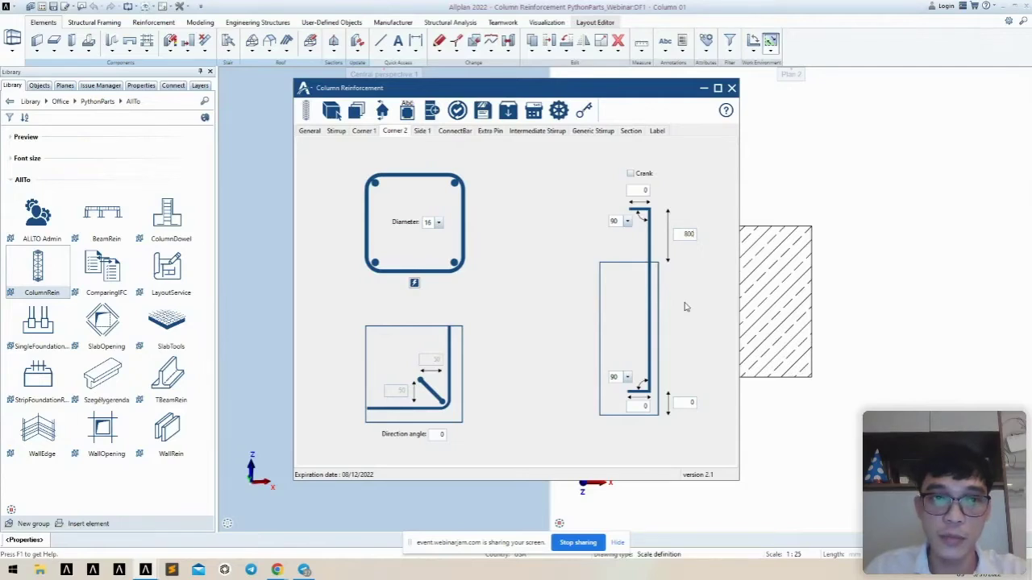
- Create the reinforcement in the westernmost large square column and inspect its corner bars in the enlarged perspective view
click(305, 110)
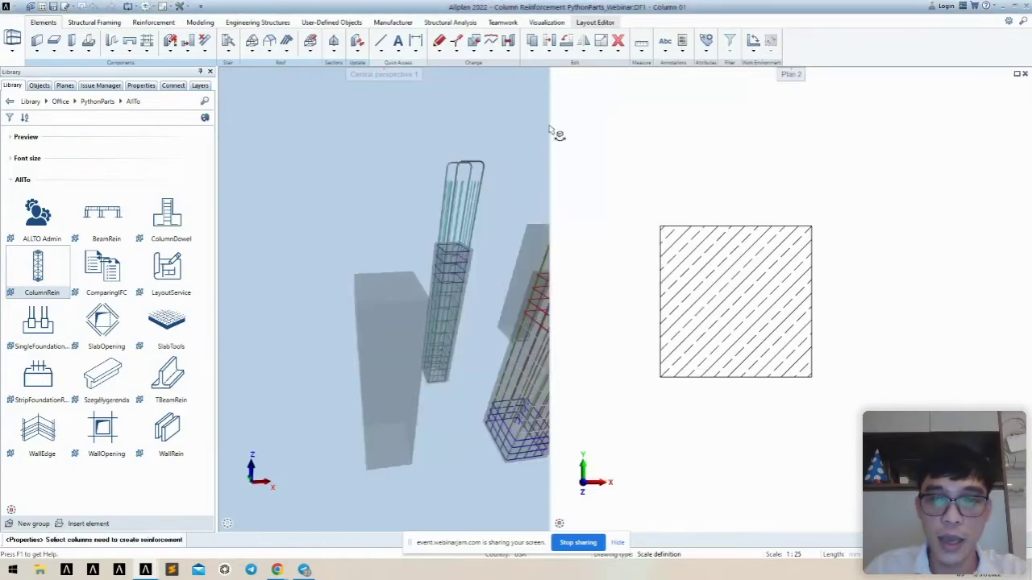
click(735, 301)
middle_drag(490, 231, 548, 172)
click(534, 73)
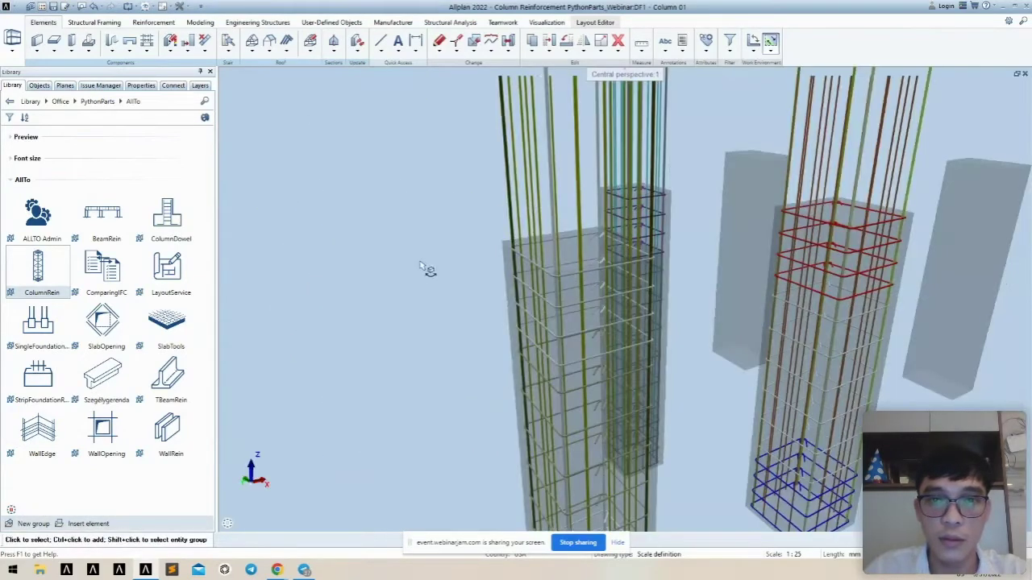
middle_drag(490, 256, 562, 157)
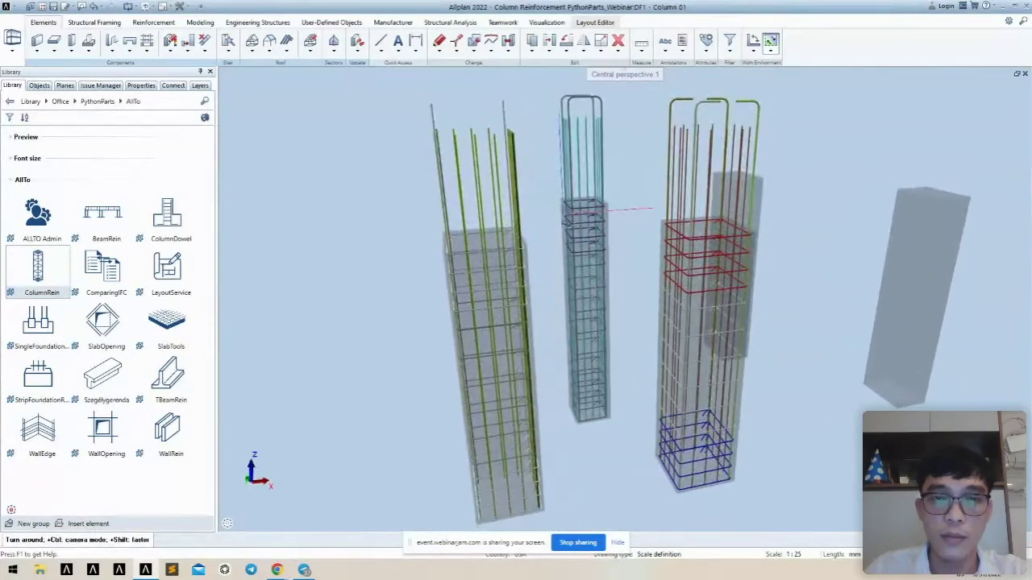
middle_drag(568, 224, 568, 224)
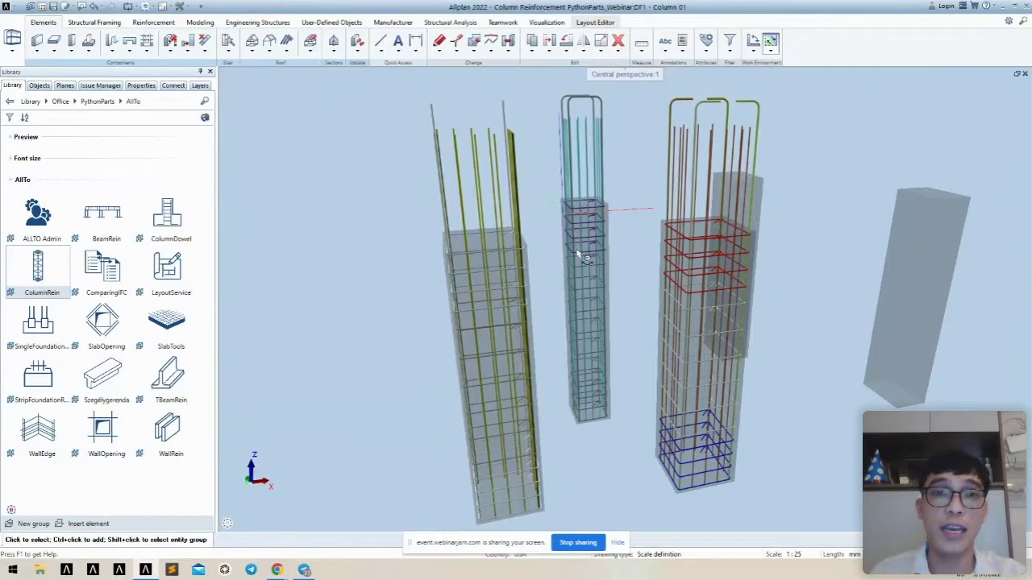
- Reopen the westernmost square column's reinforcement and apply its settings to all elements with position name C01, replacing them
click(1016, 73)
scroll(855, 193, down, 5)
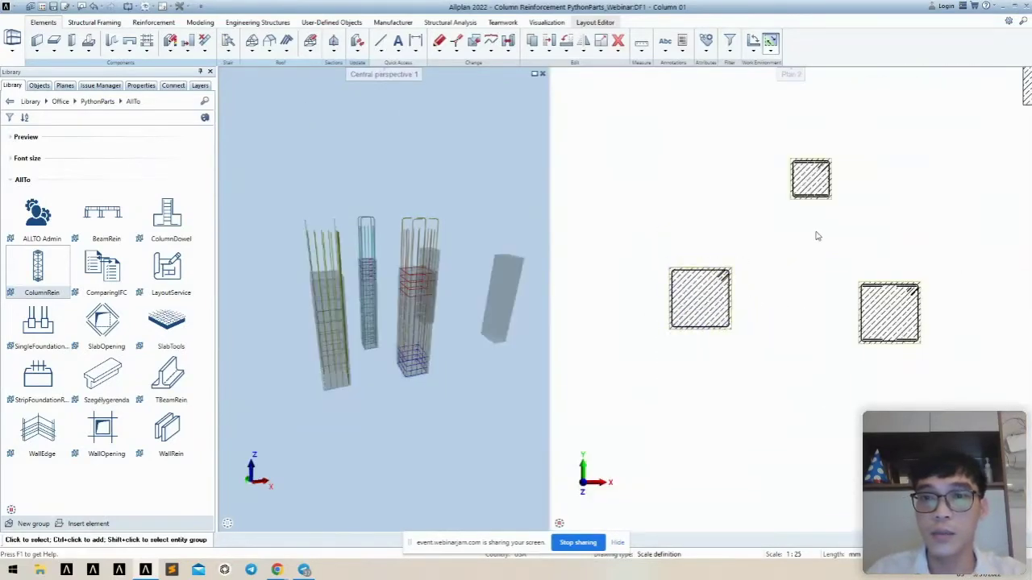
scroll(764, 292, up, 1)
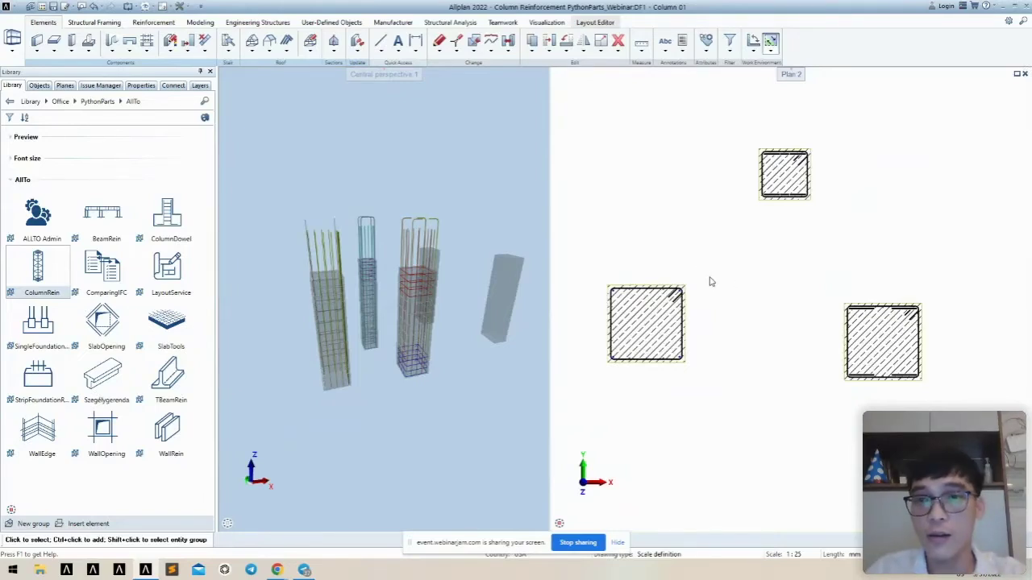
scroll(710, 282, up, 1)
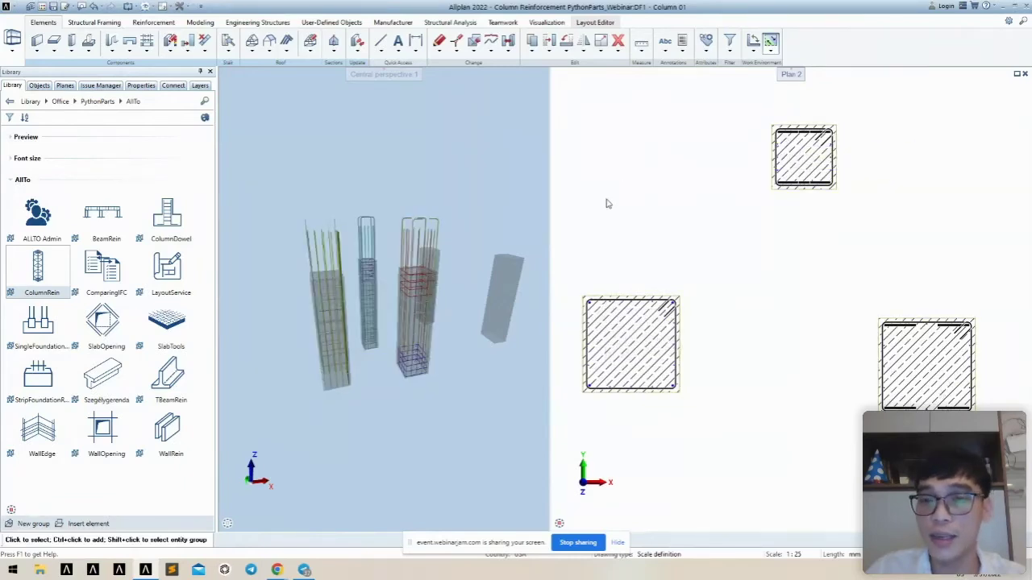
click(624, 397)
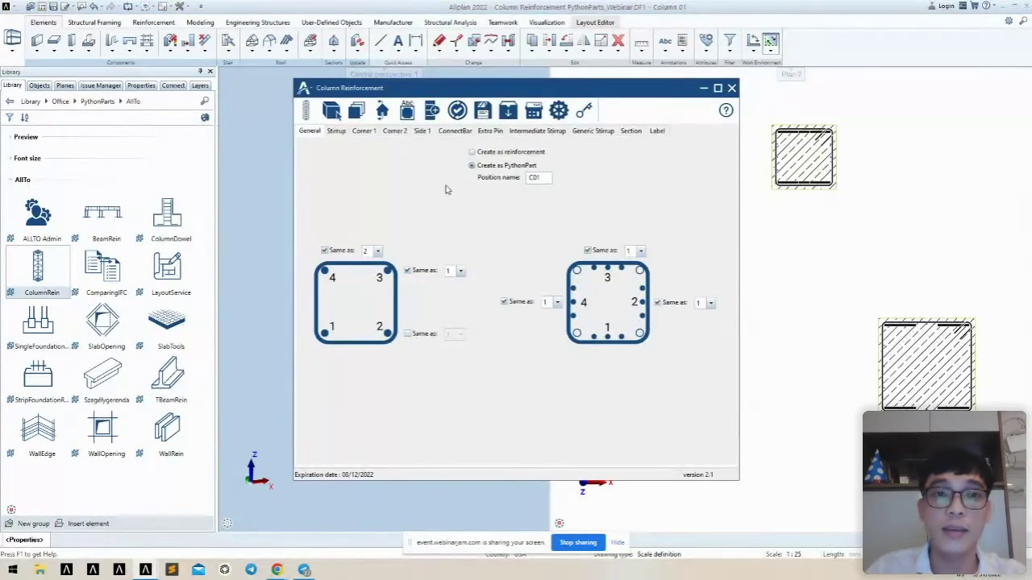
click(458, 111)
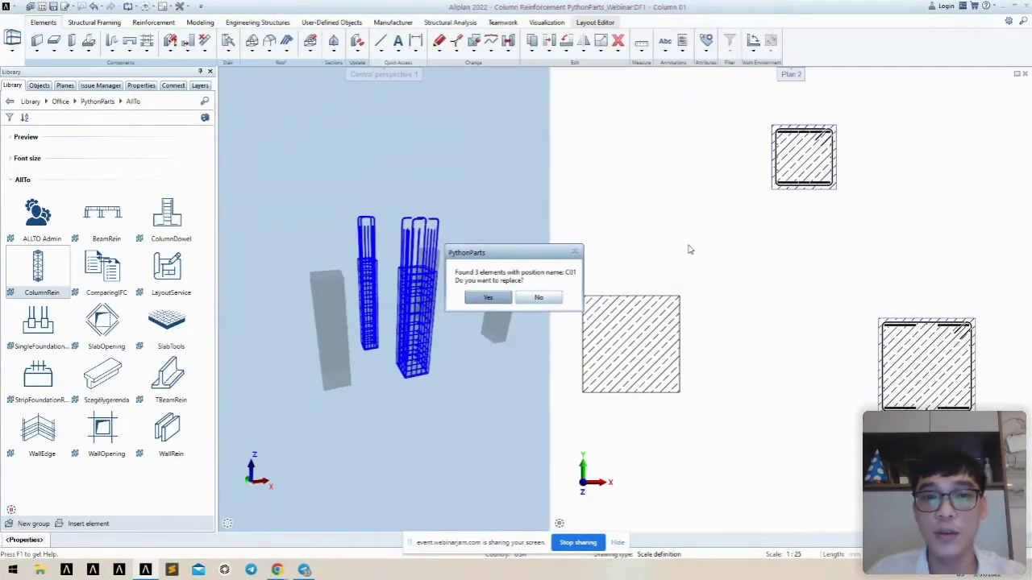
click(487, 298)
drag(367, 269, 283, 212)
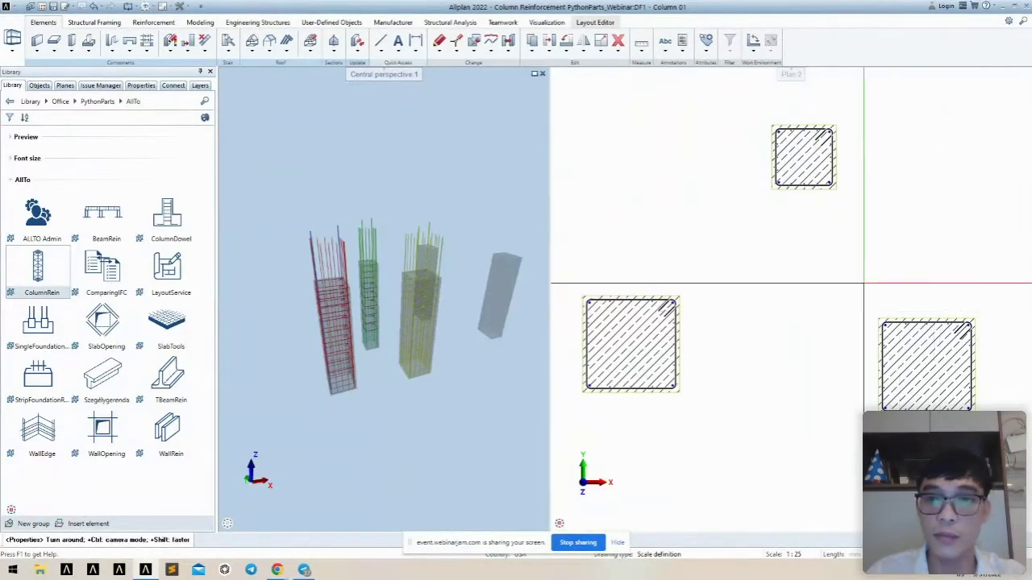
- Start the ColumnRein PythonPart for an unreinforced rectangular column and set corner 2 same as corner 1
scroll(932, 295, down, 5)
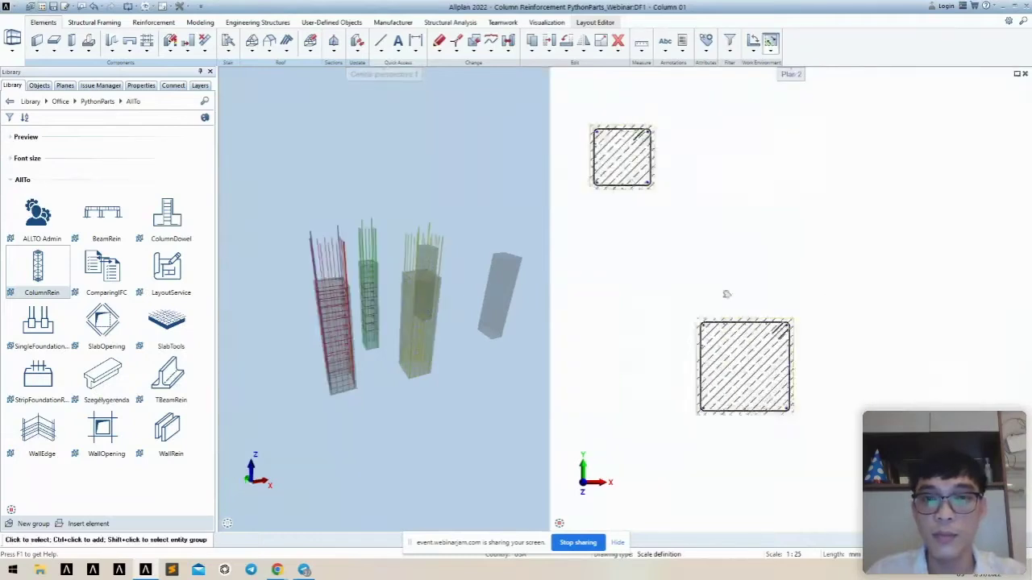
scroll(792, 267, up, 4)
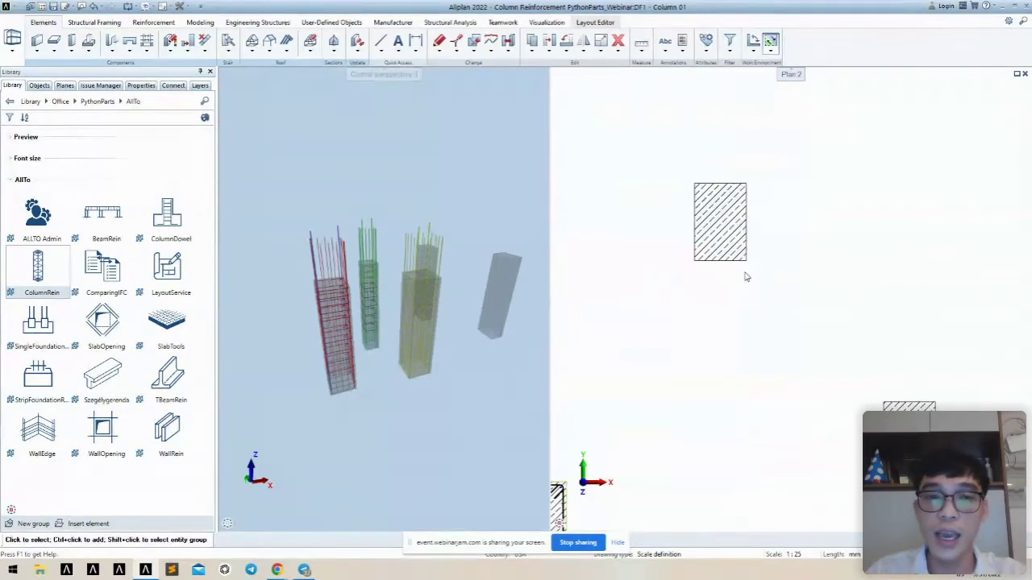
scroll(731, 272, up, 2)
middle_drag(728, 269, 761, 358)
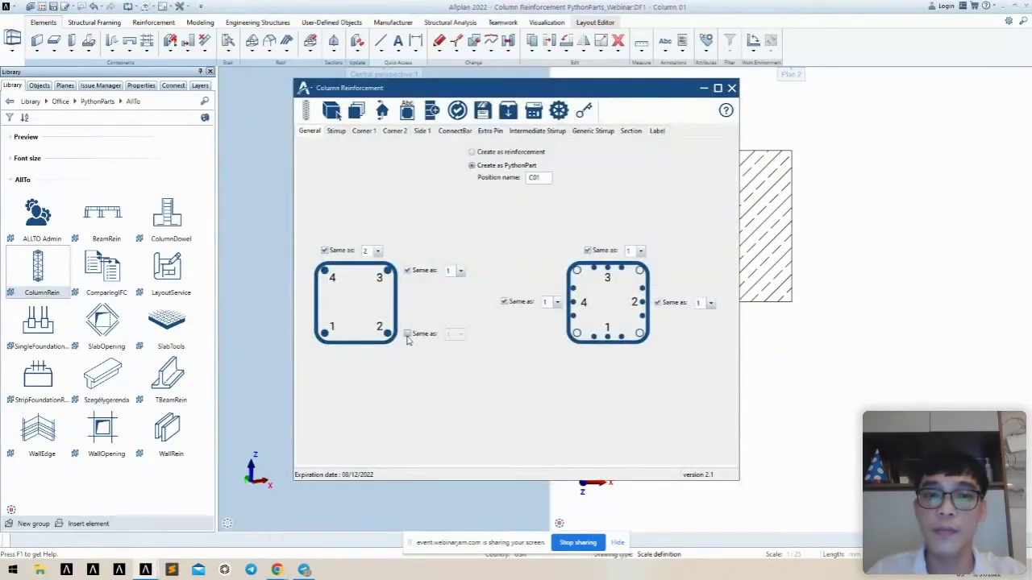
click(407, 334)
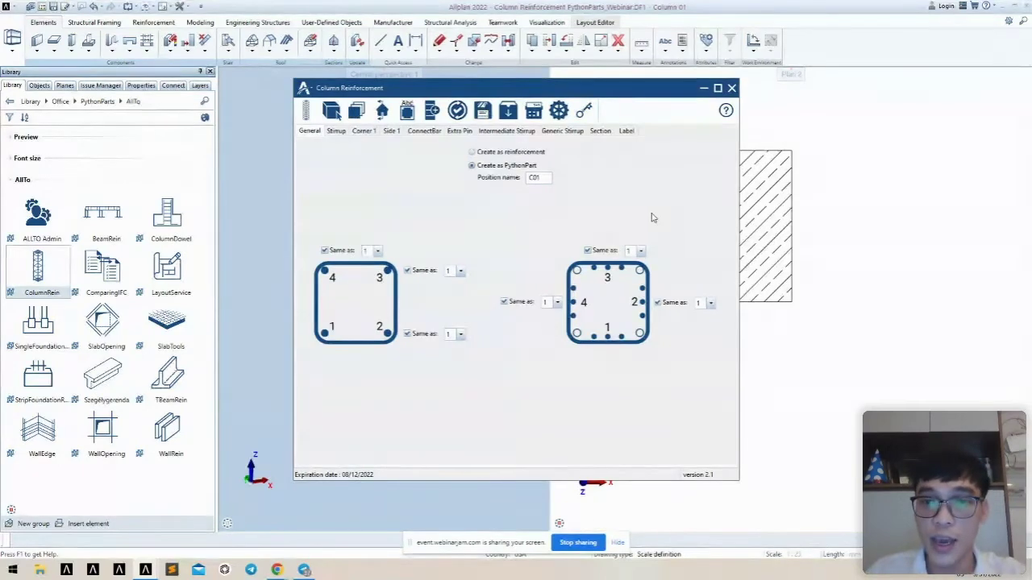
- Give side 2 its own bar settings, set side 4 same as 2 and copy side 1's settings to side 2
click(657, 304)
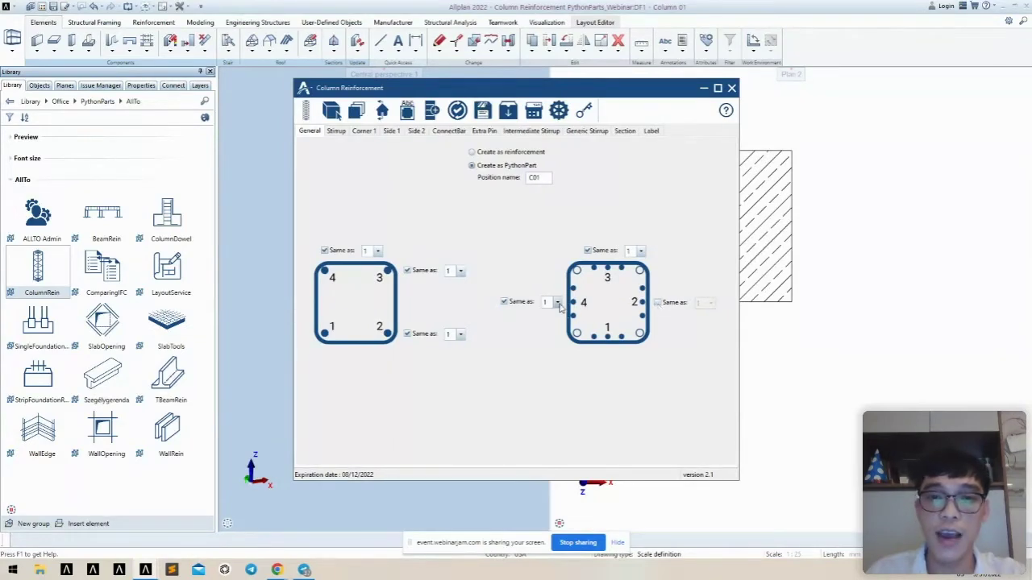
click(557, 302)
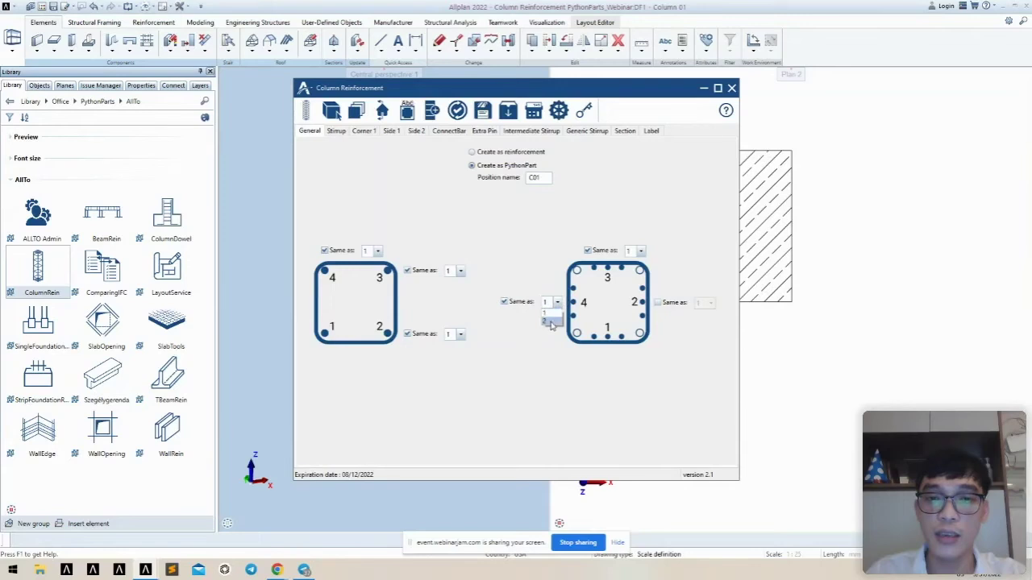
click(552, 322)
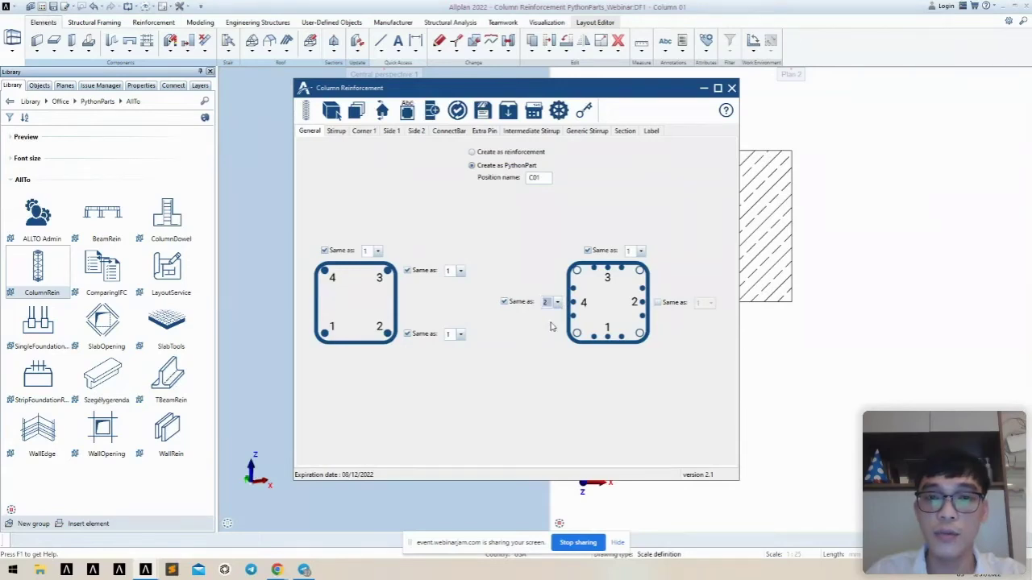
click(414, 130)
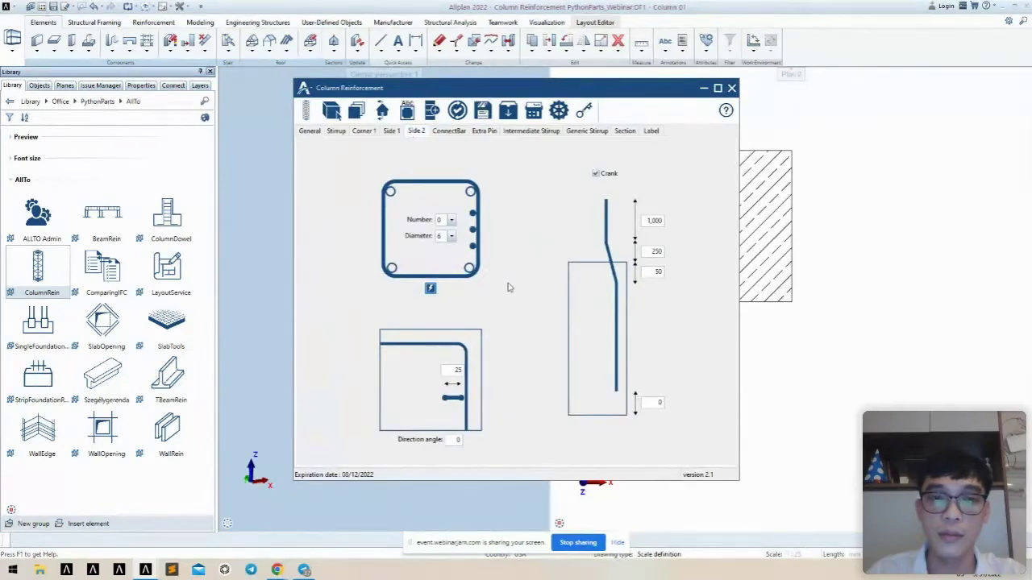
click(431, 288)
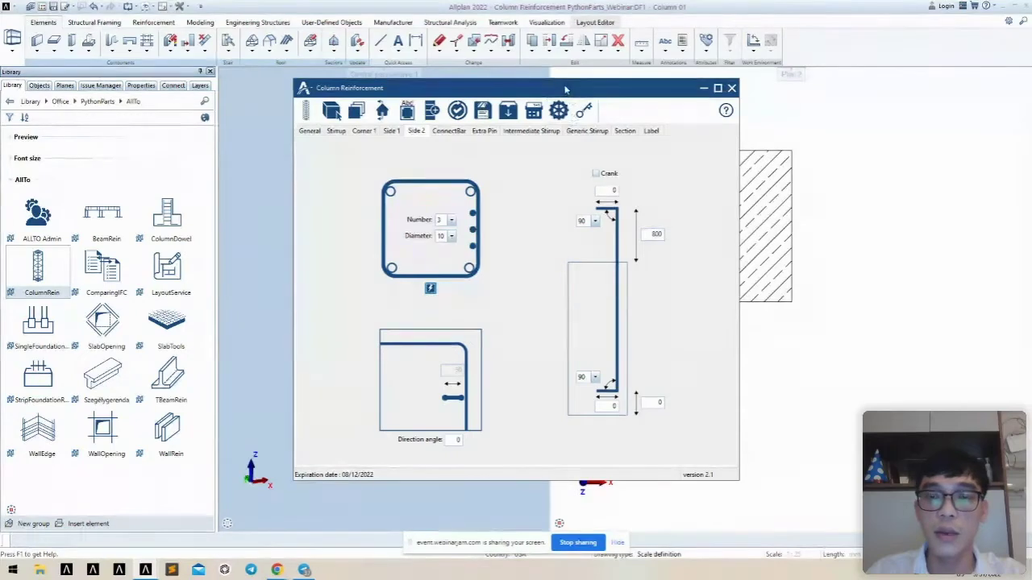
- Set side 2 to 5 bars, create the reinforcement in the rectangular column and inspect it in plan
drag(565, 89, 489, 99)
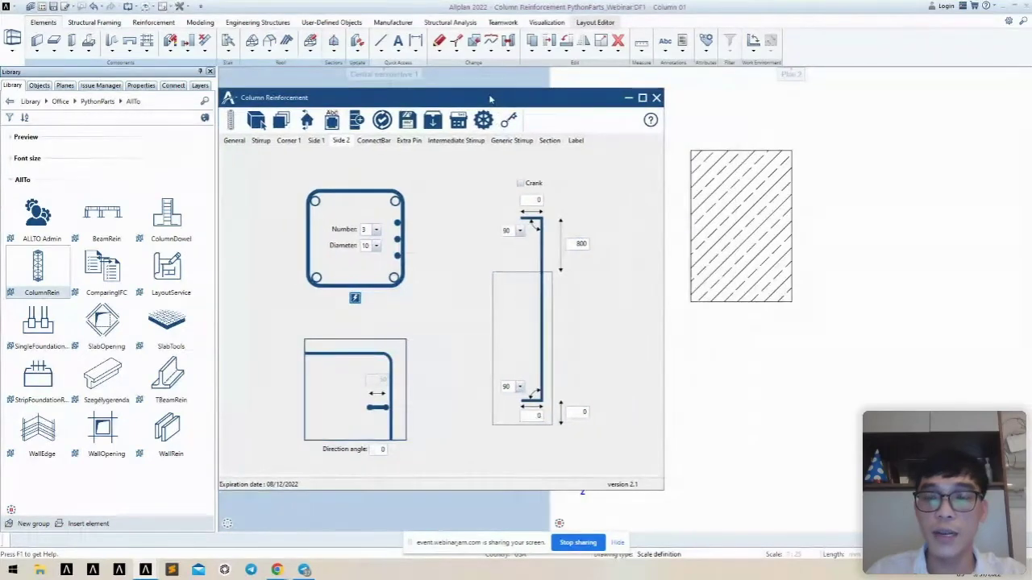
click(376, 231)
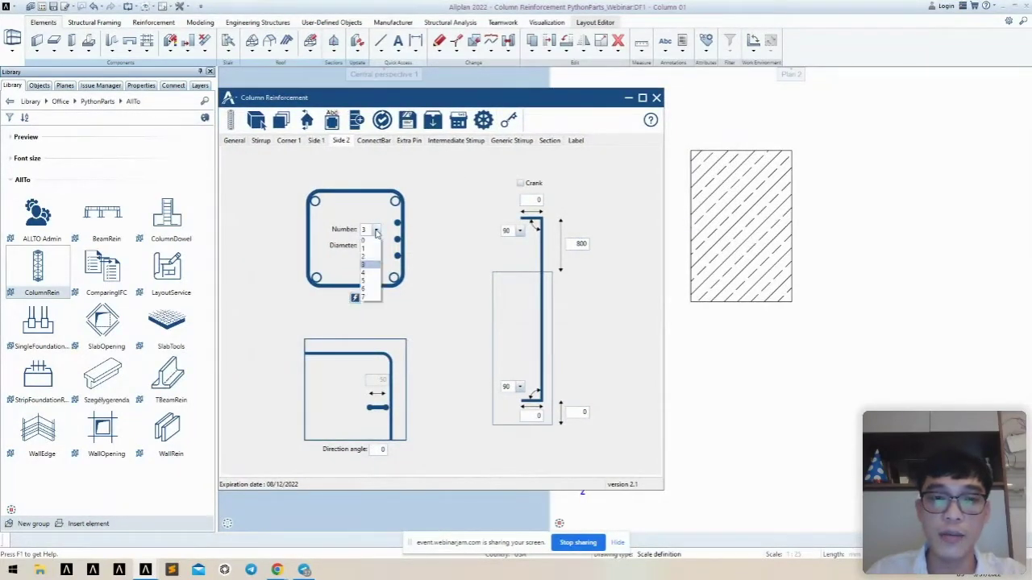
click(364, 285)
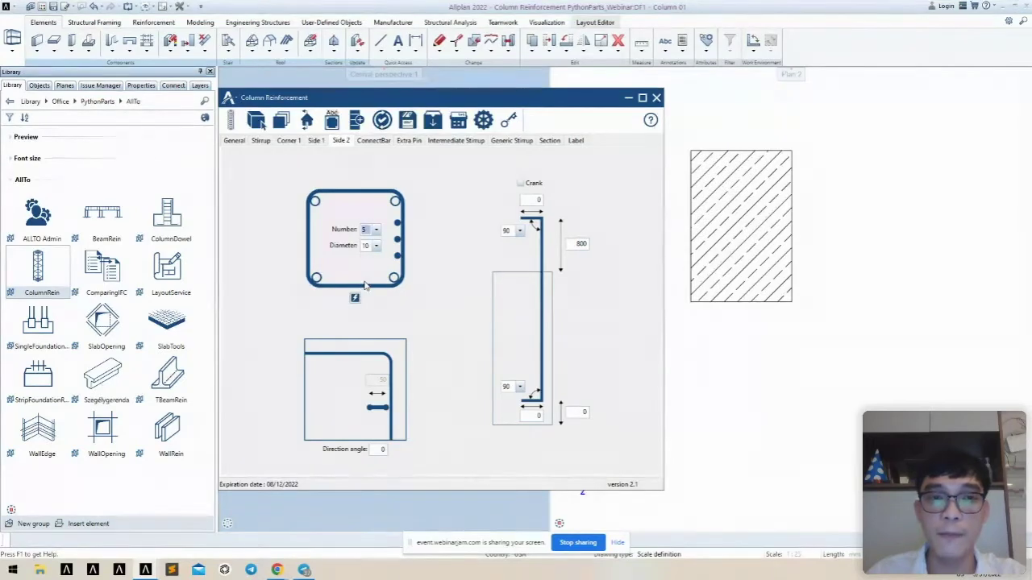
click(232, 120)
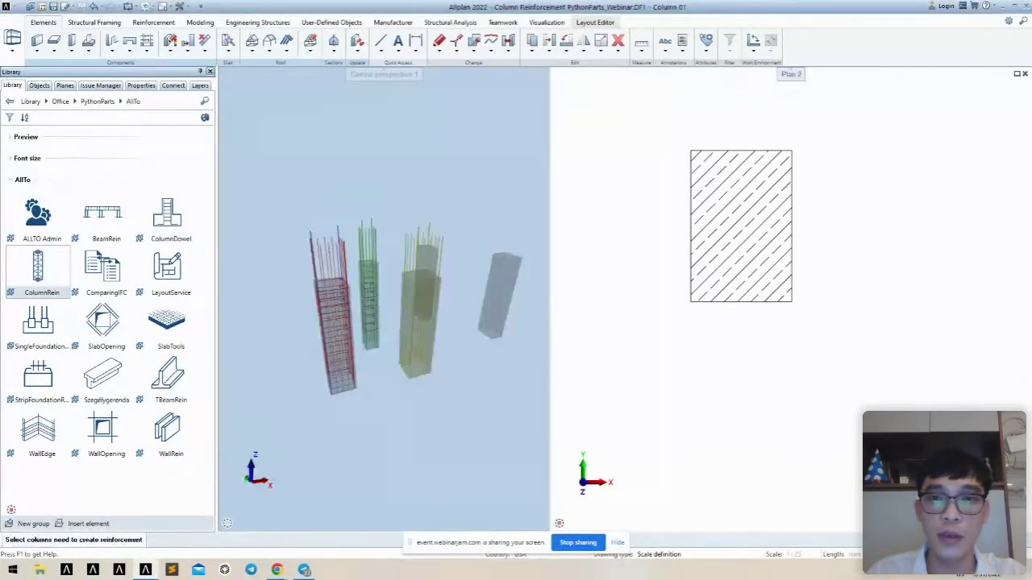
click(731, 215)
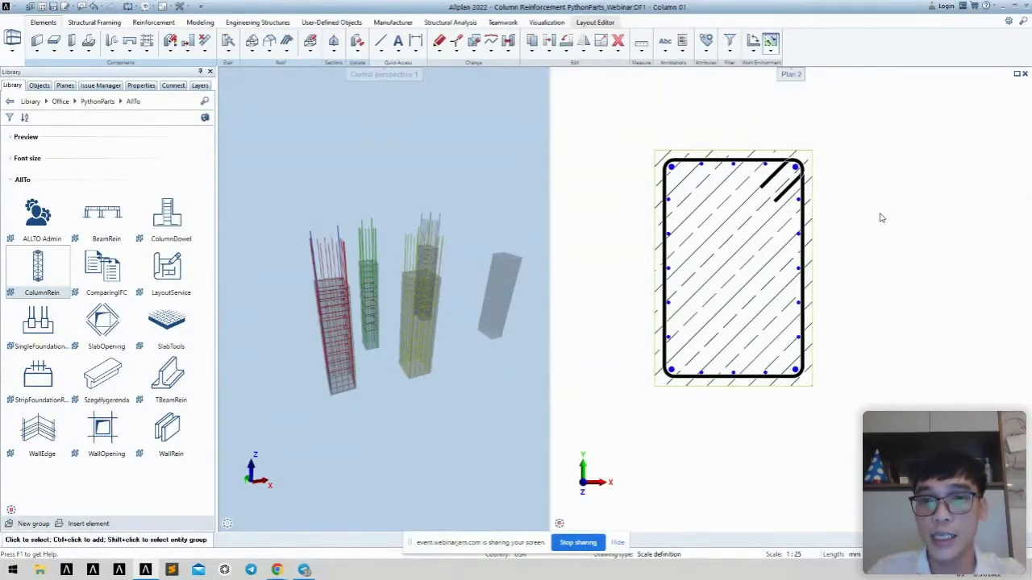
scroll(822, 198, up, 3)
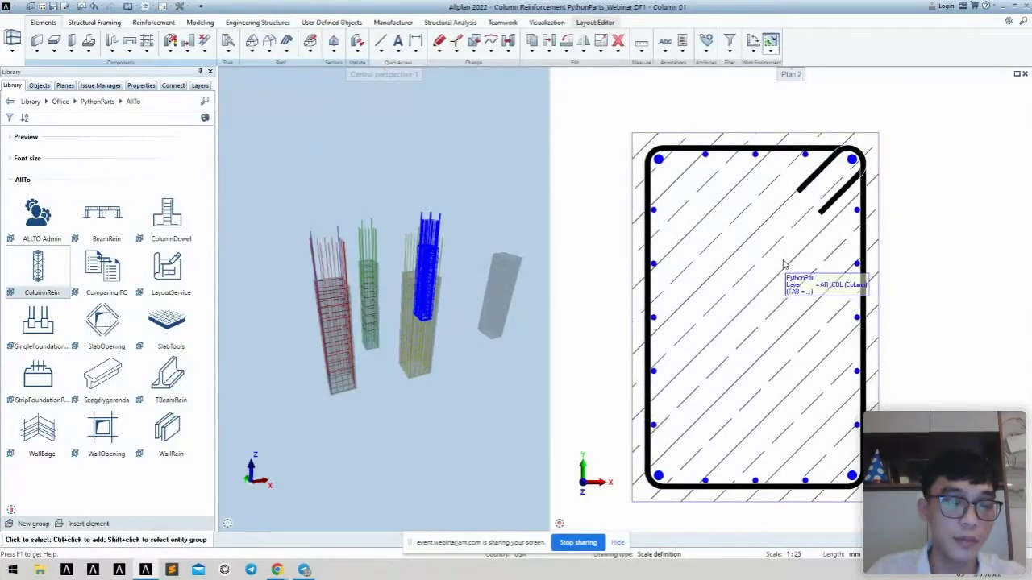
scroll(782, 264, down, 4)
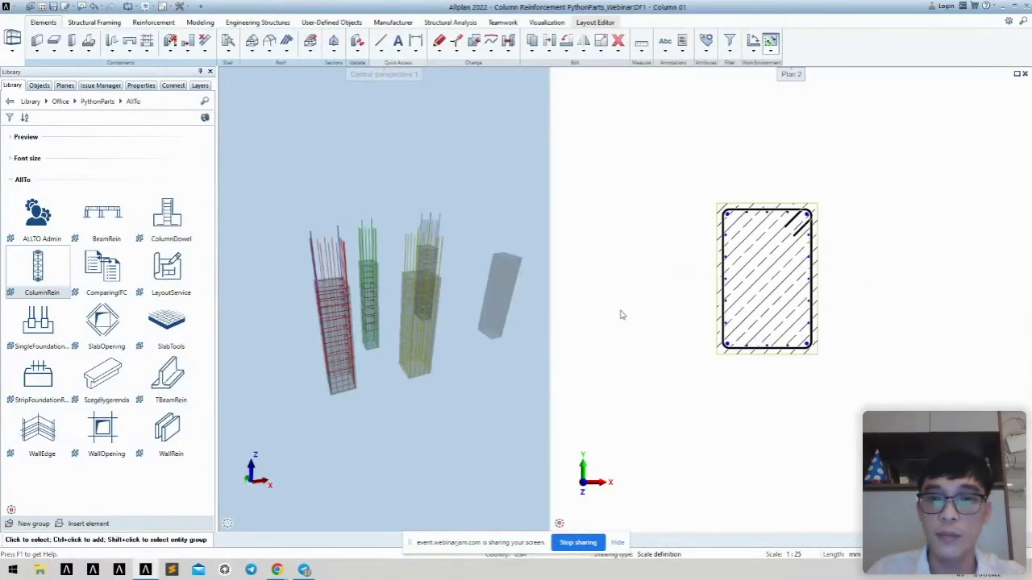
- Reopen the large square column's reinforcement and configure 2 connecting bars of diameter 10 on one side, copied to the other three sides
scroll(804, 247, down, 2)
middle_drag(649, 323, 798, 221)
scroll(749, 242, up, 4)
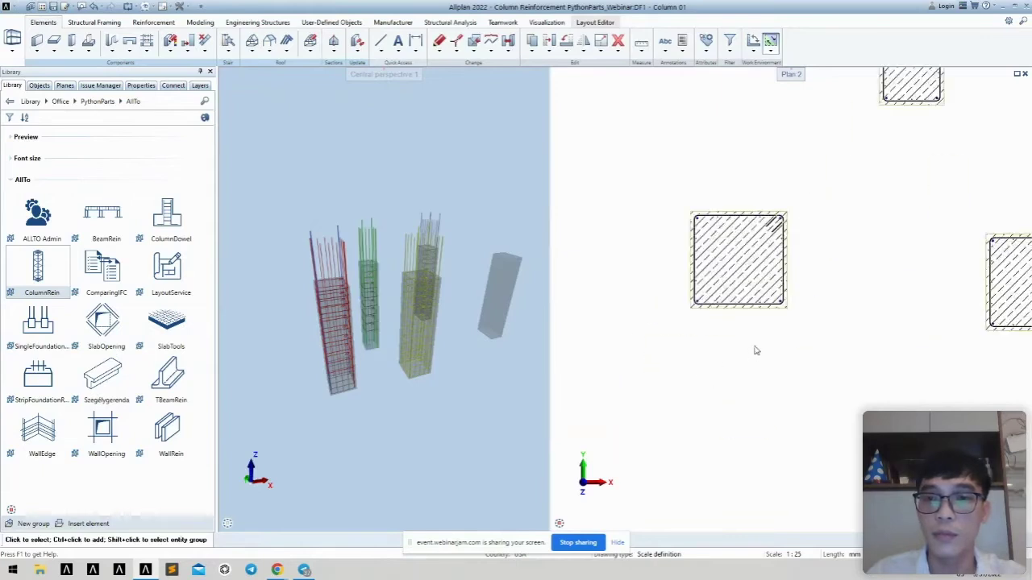
middle_drag(699, 191, 720, 272)
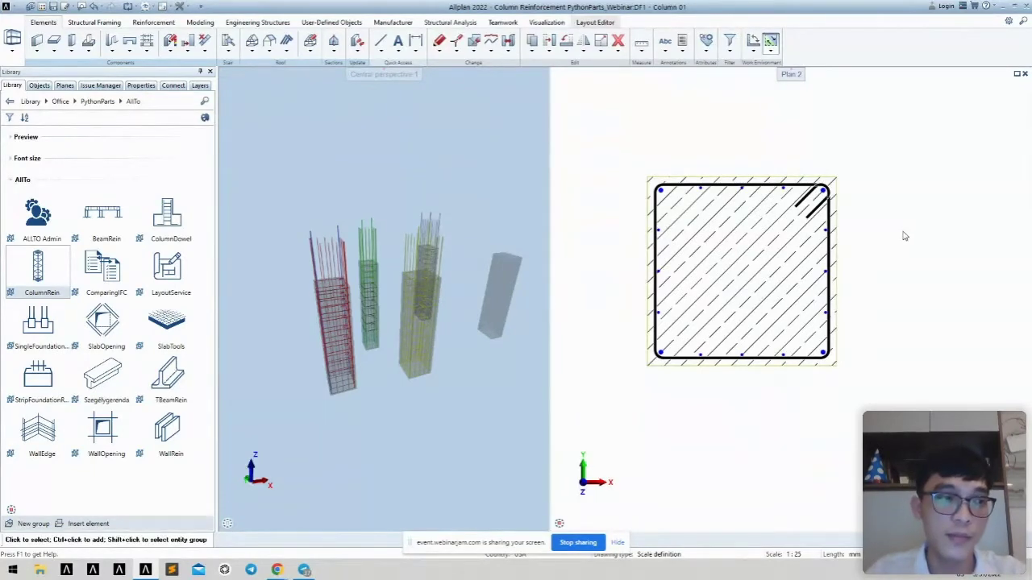
double_click(696, 366)
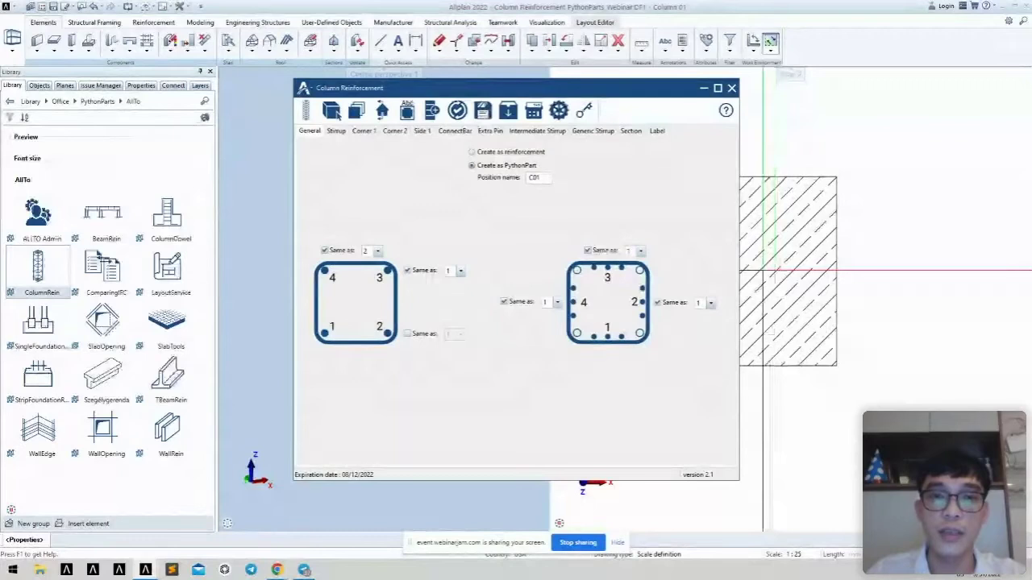
click(455, 133)
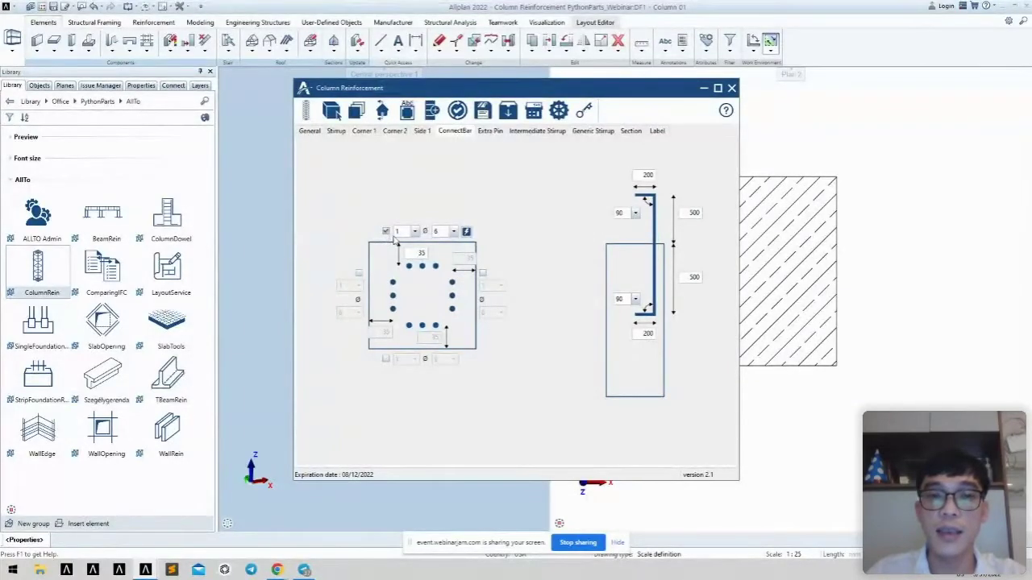
click(415, 232)
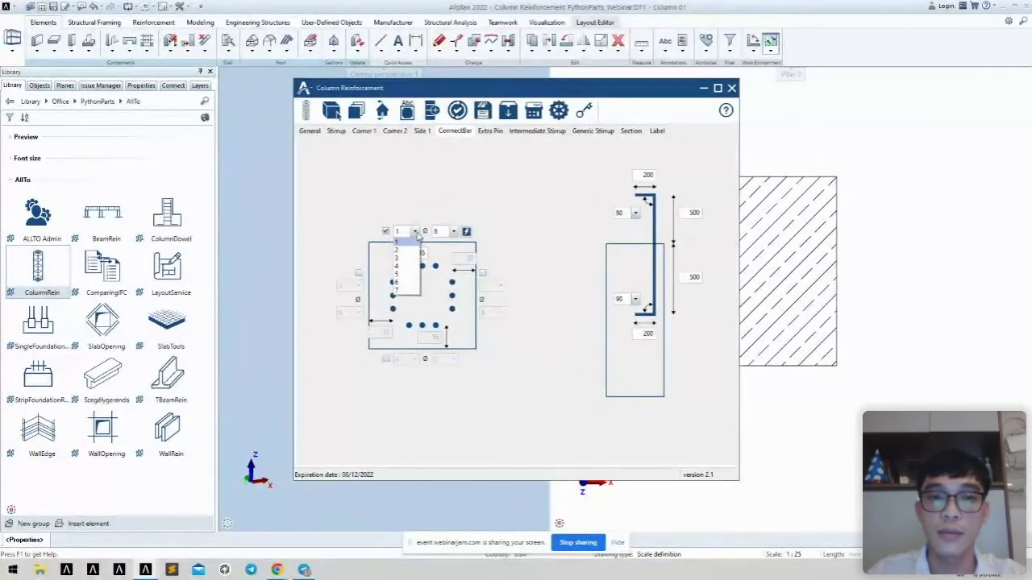
click(397, 250)
click(453, 231)
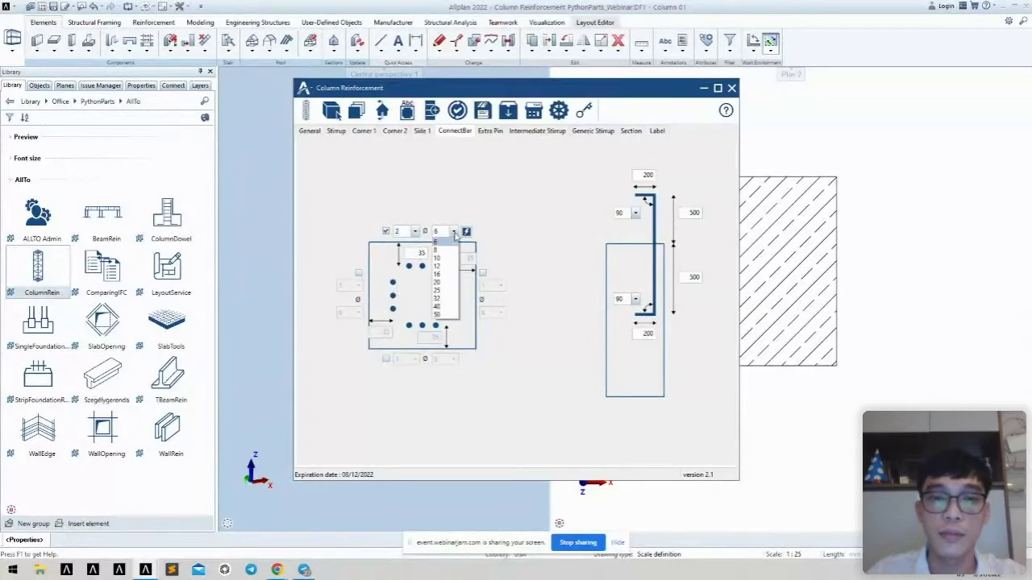
click(438, 258)
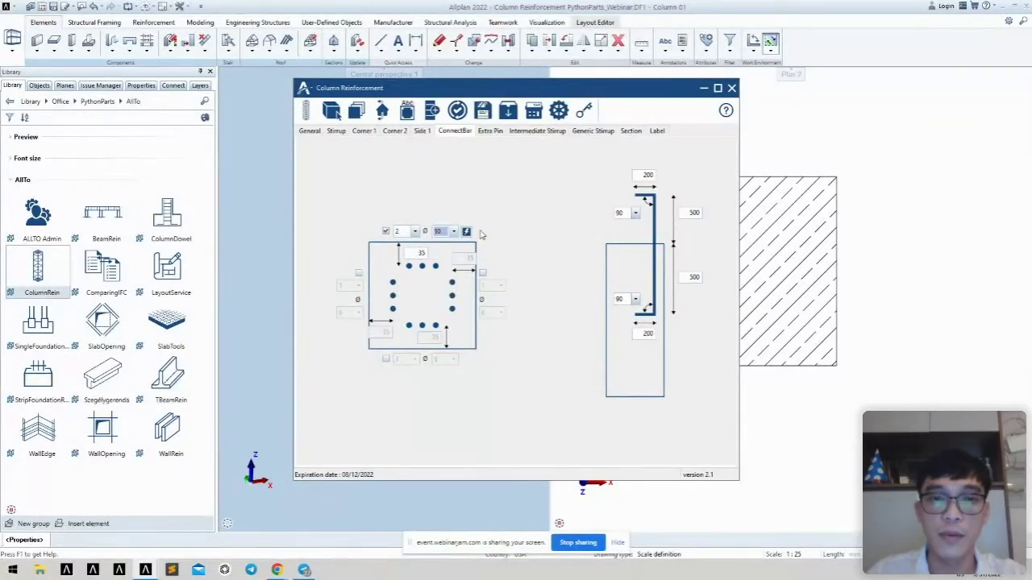
click(466, 232)
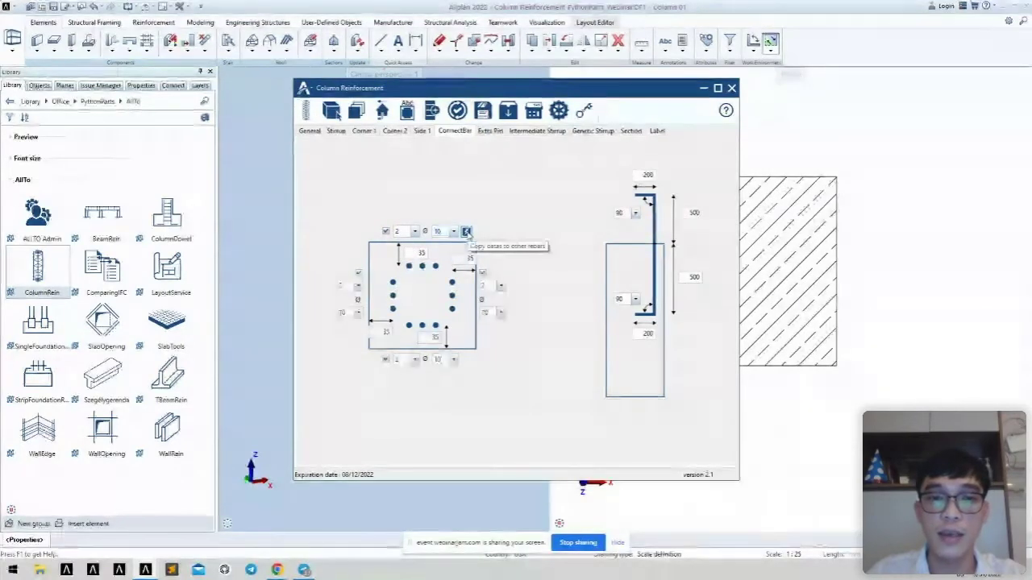
- Set the connecting bars' top hook length to 0, update the square column's reinforcement and inspect the bars in perspective
double_click(642, 175)
text(0)
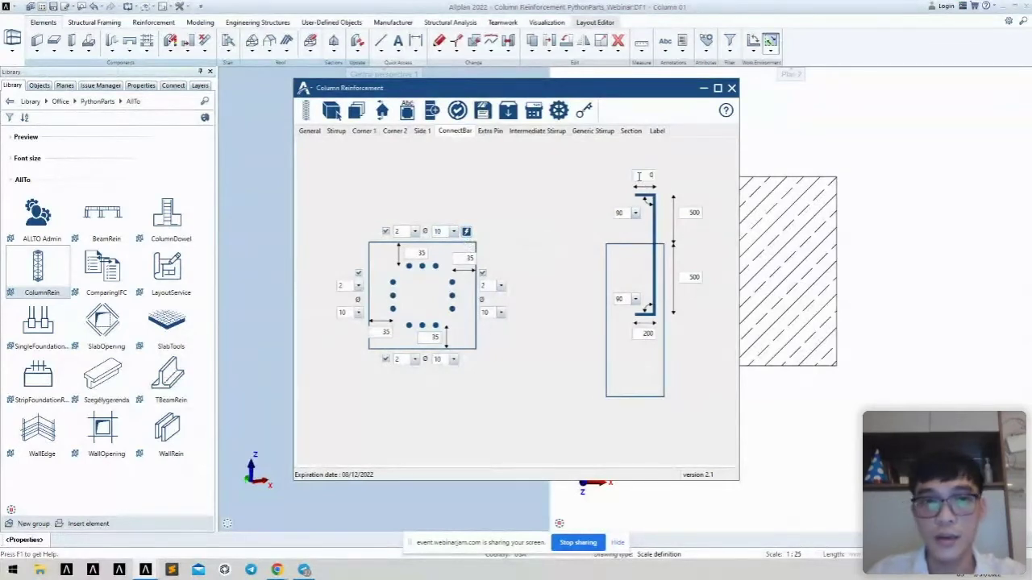
click(330, 112)
key(Escape)
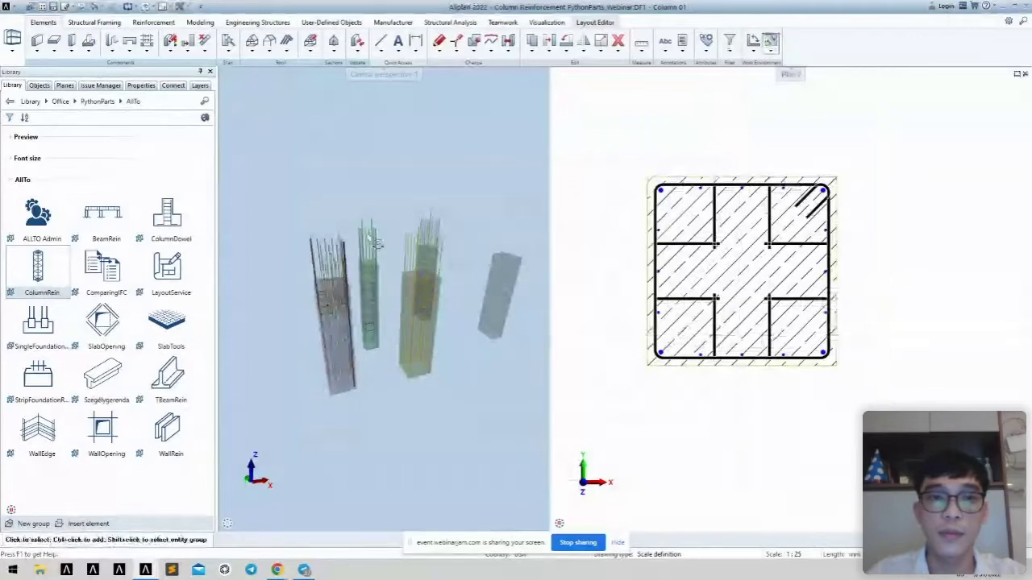
scroll(360, 298, up, 5)
shift+middle_drag(362, 292, 358, 250)
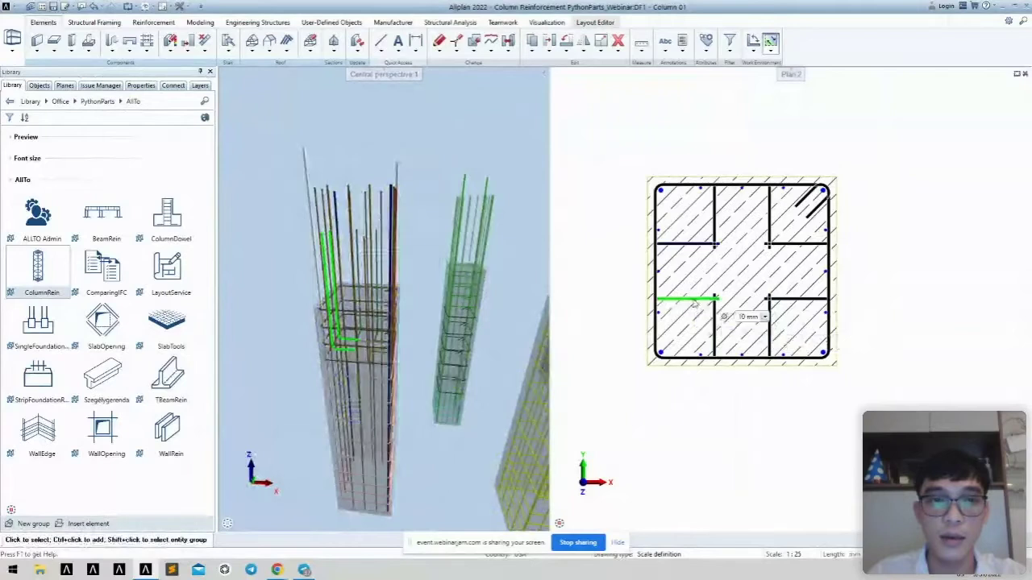
shift+middle_drag(379, 323, 488, 313)
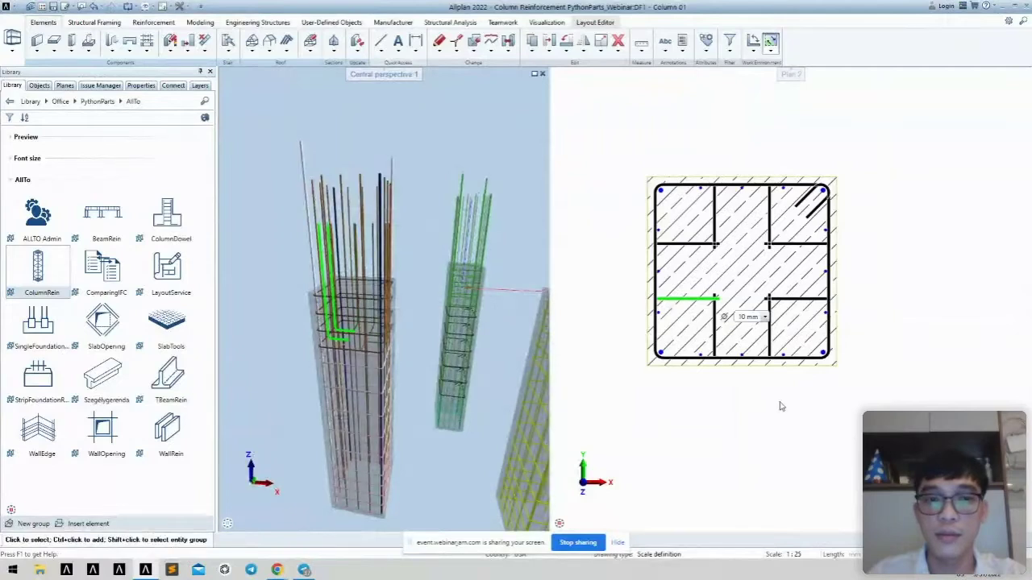
- Delete the square column's reinforcement and turn off the connecting bars on all sides in its new reinforcement settings
click(721, 371)
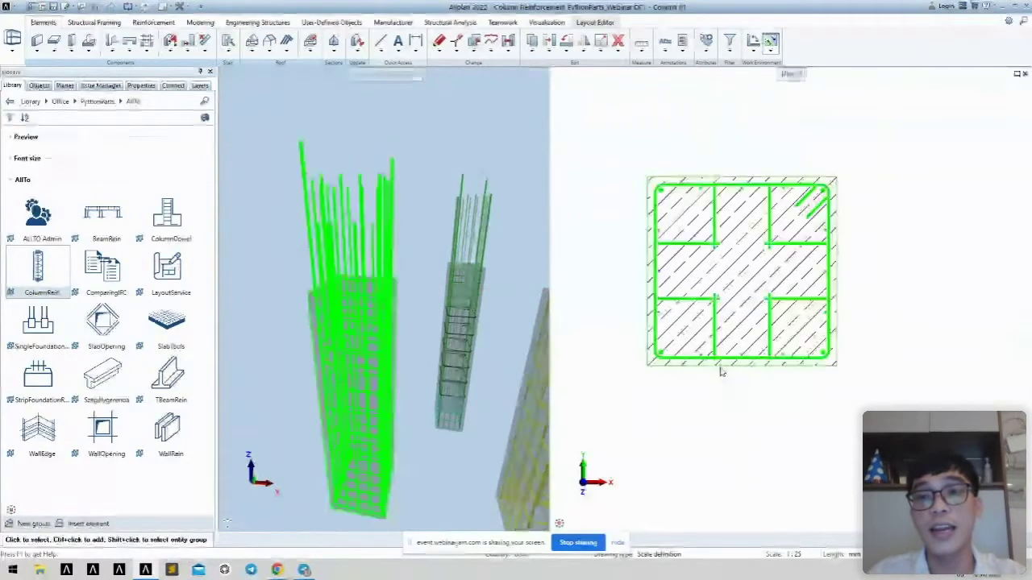
key(Delete)
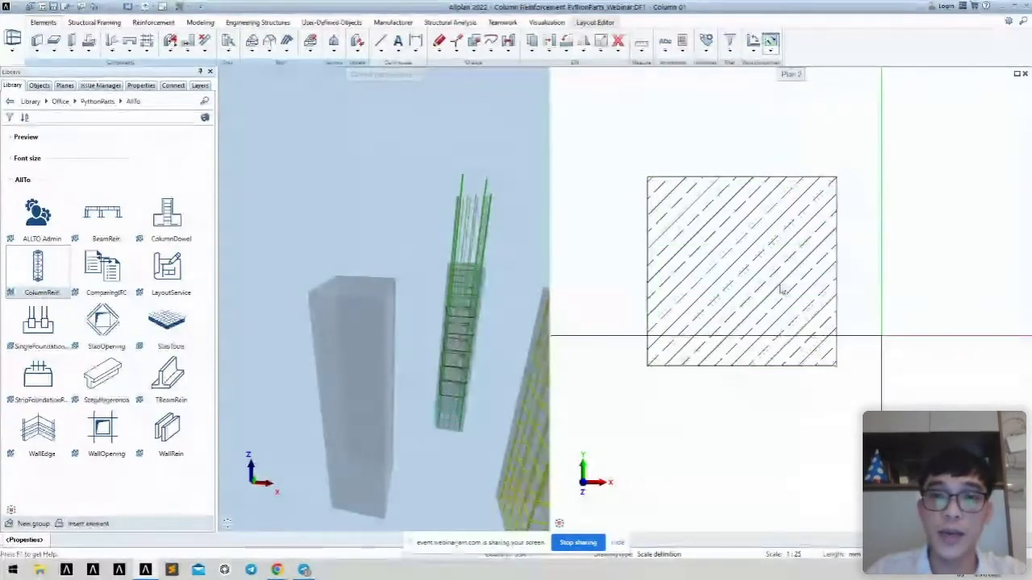
click(682, 249)
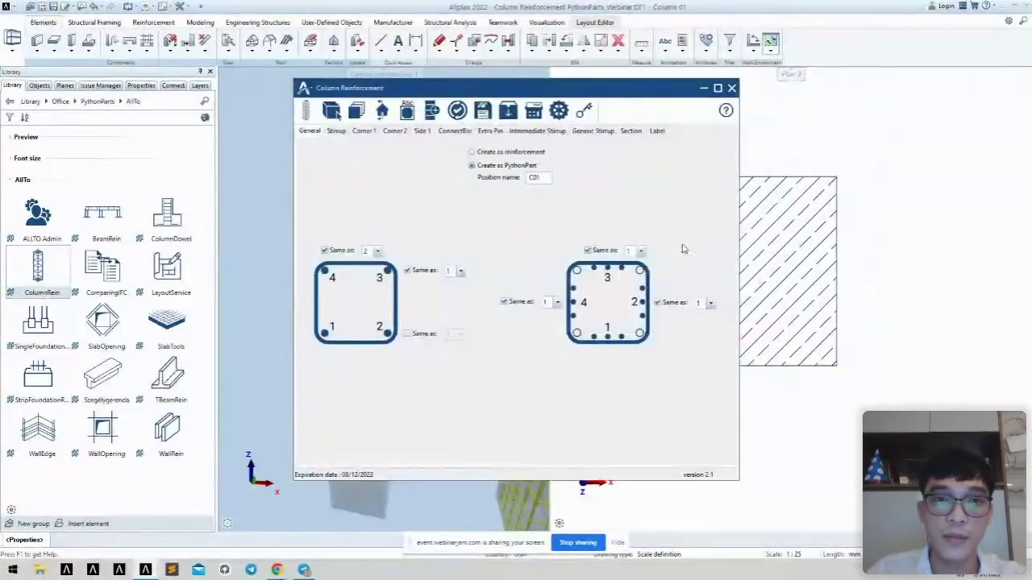
click(332, 114)
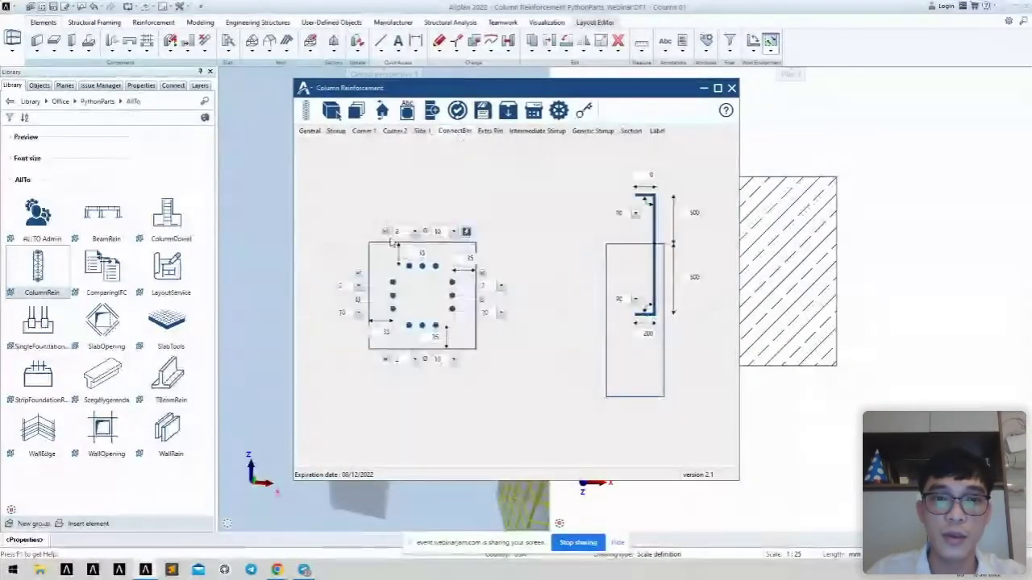
click(466, 231)
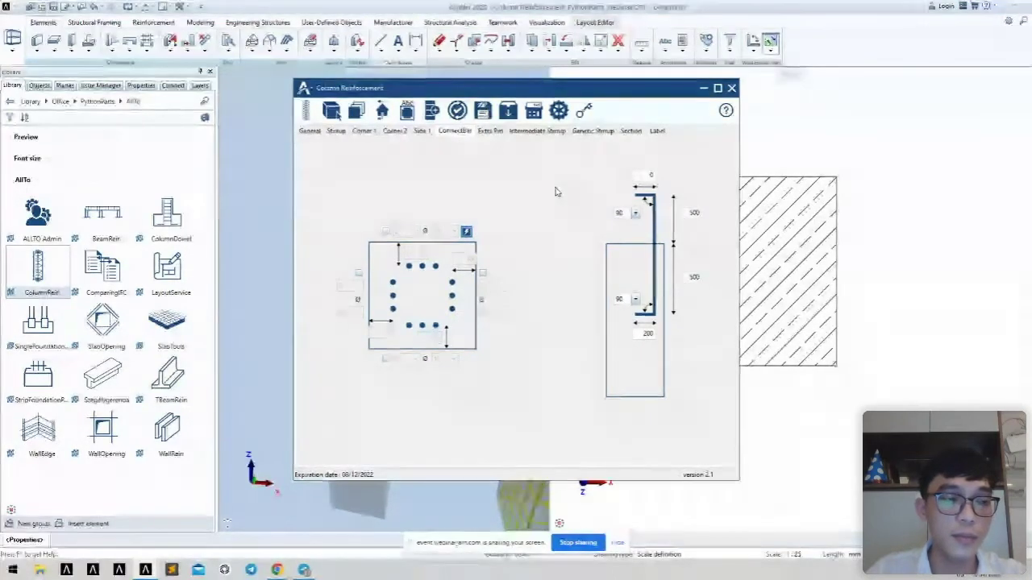
- Add extra pins in both directions at the middle side bars and create the square column's reinforcement
click(491, 132)
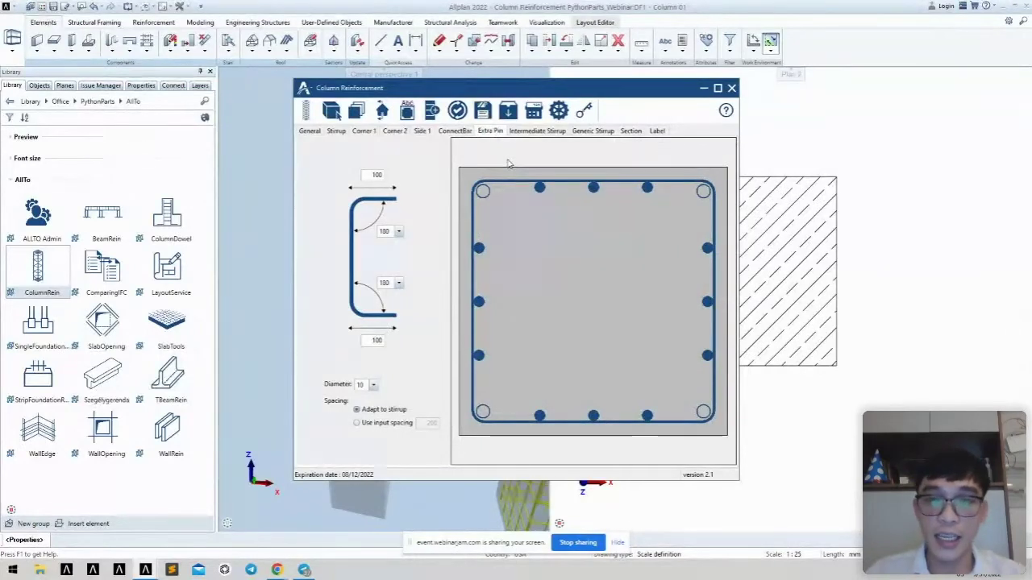
click(593, 416)
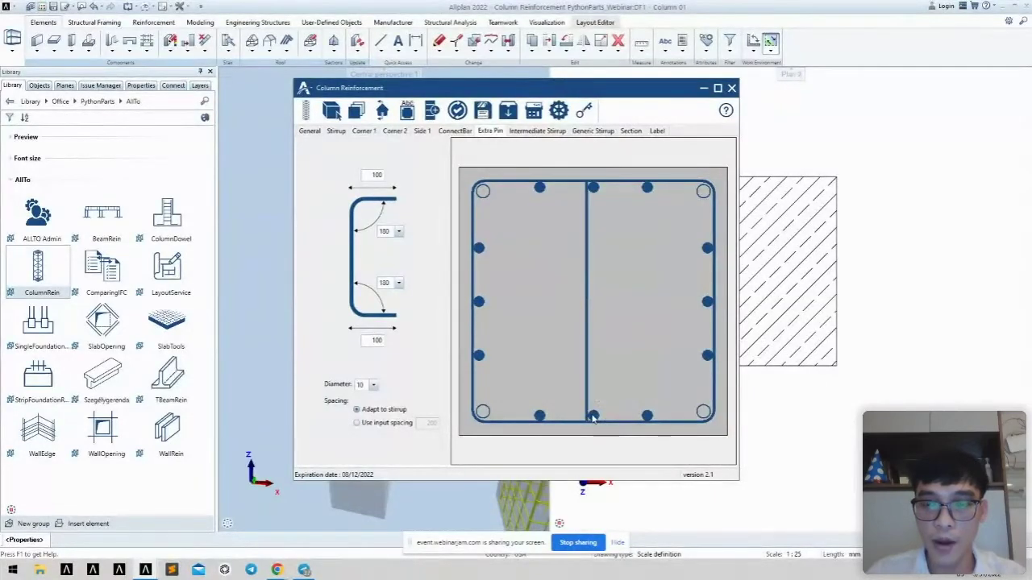
click(707, 303)
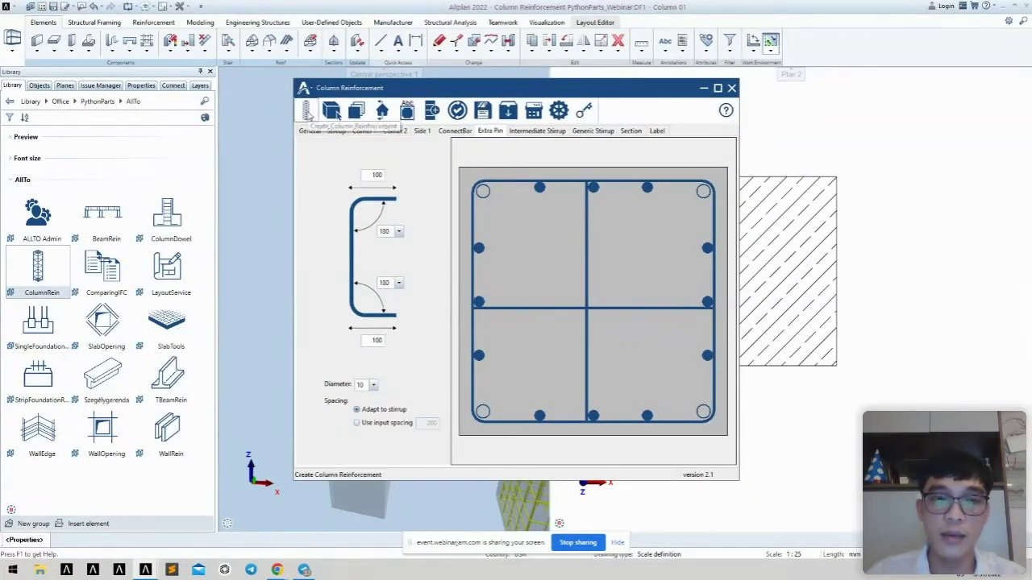
click(308, 112)
shift+middle_drag(379, 338, 326, 151)
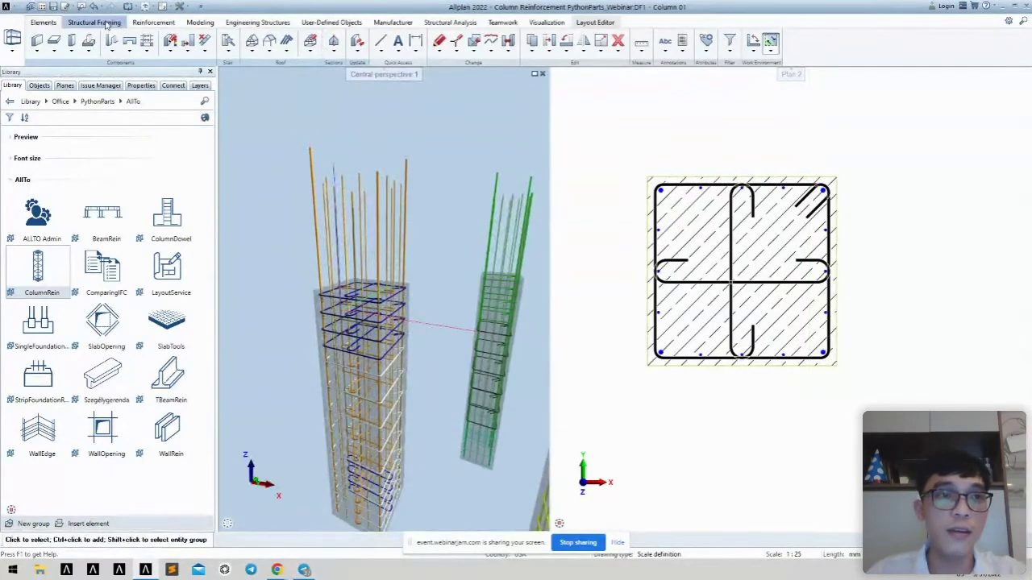
- Rearrange the reinforcement marks with the default settings and inspect the recoloured bars of the square column in perspective
click(148, 23)
click(351, 51)
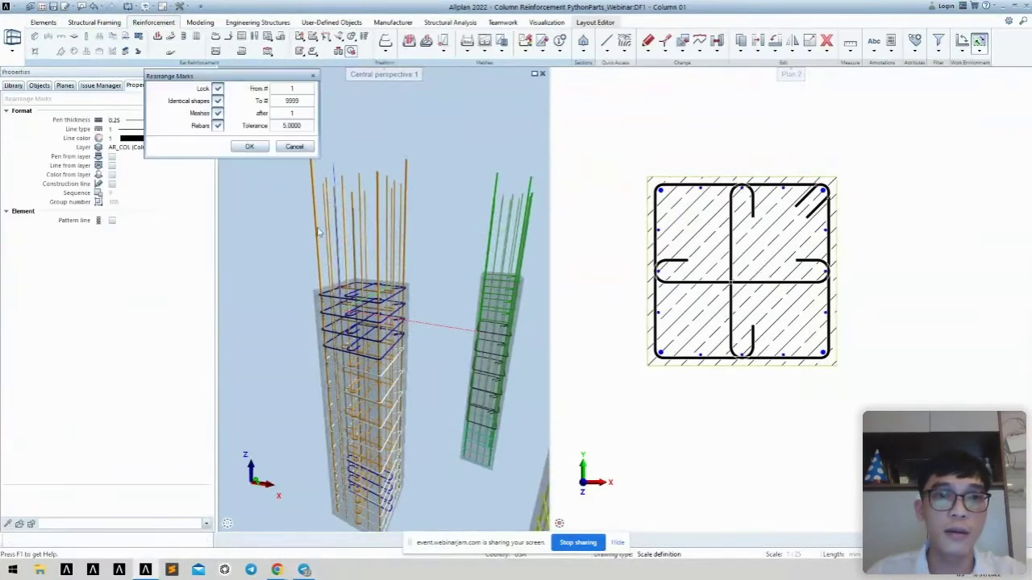
click(256, 151)
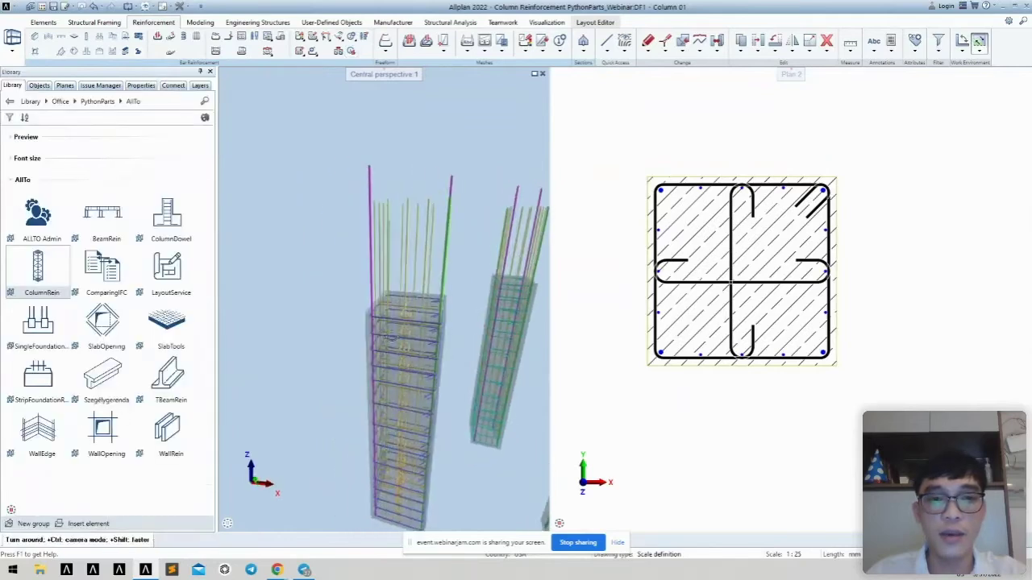
scroll(407, 359, up, 3)
middle_drag(407, 359, 510, 317)
scroll(488, 310, down, 5)
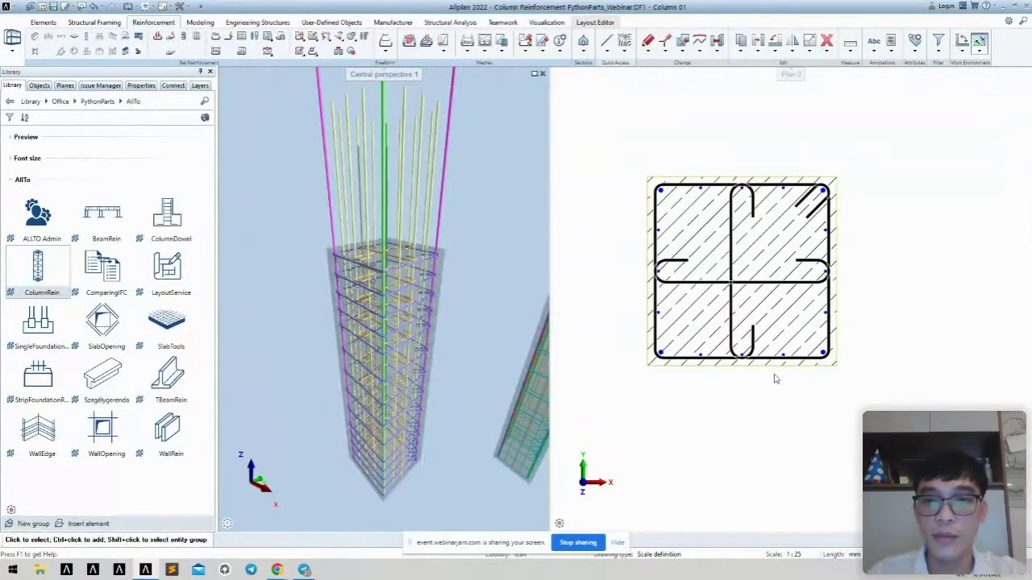
- Delete the square column's current reinforcement and open new reinforcement settings for the bare column
click(695, 367)
key(Delete)
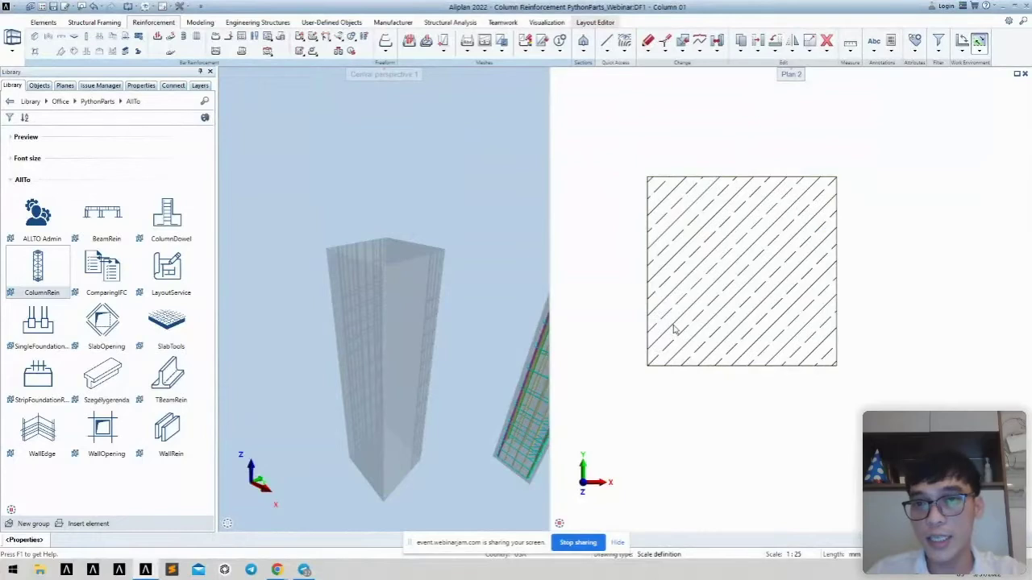
click(675, 329)
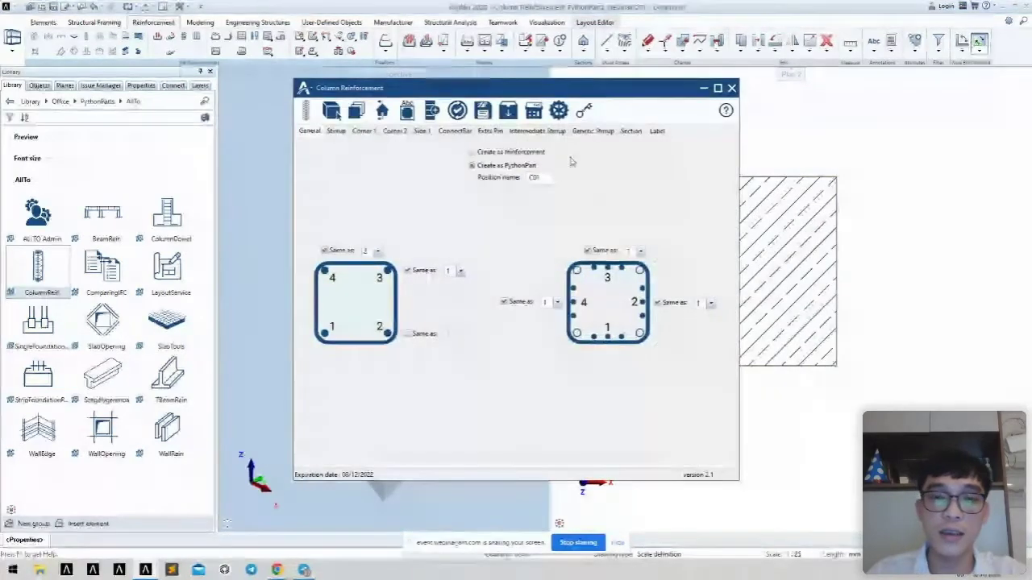
- Add intermediate stirrups in both directions around the outer side bars and create the square column's reinforcement
click(540, 132)
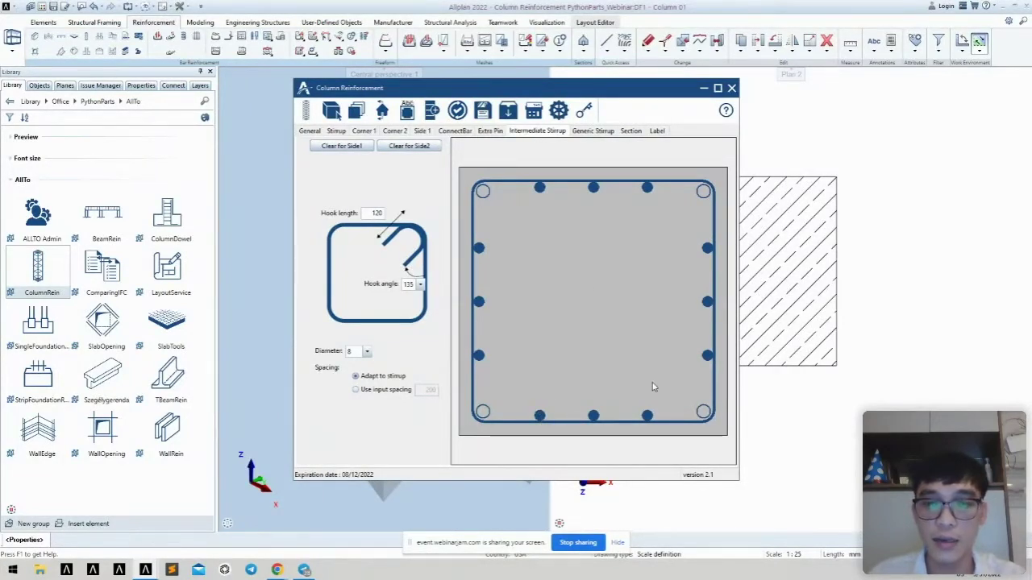
click(647, 416)
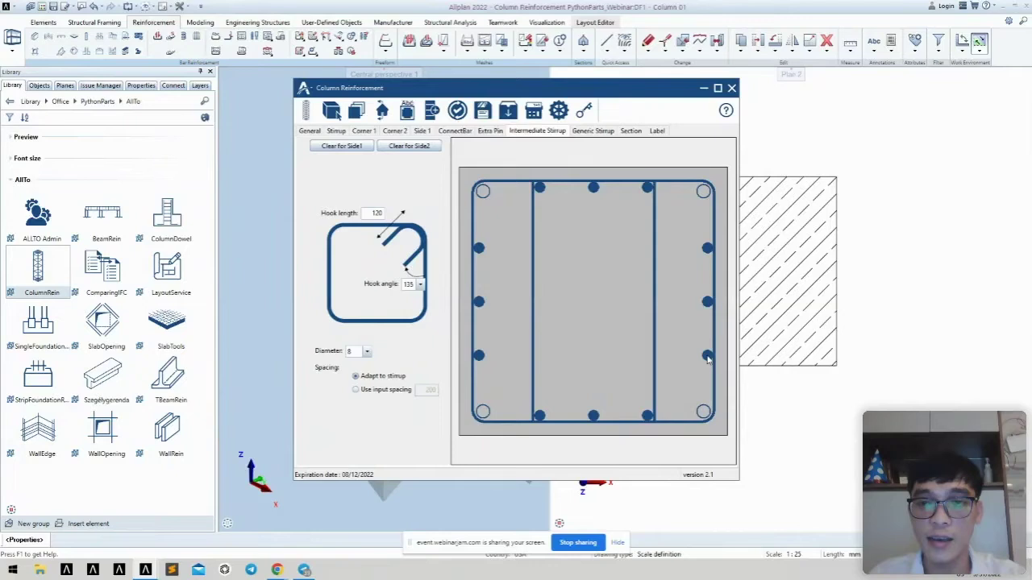
click(709, 254)
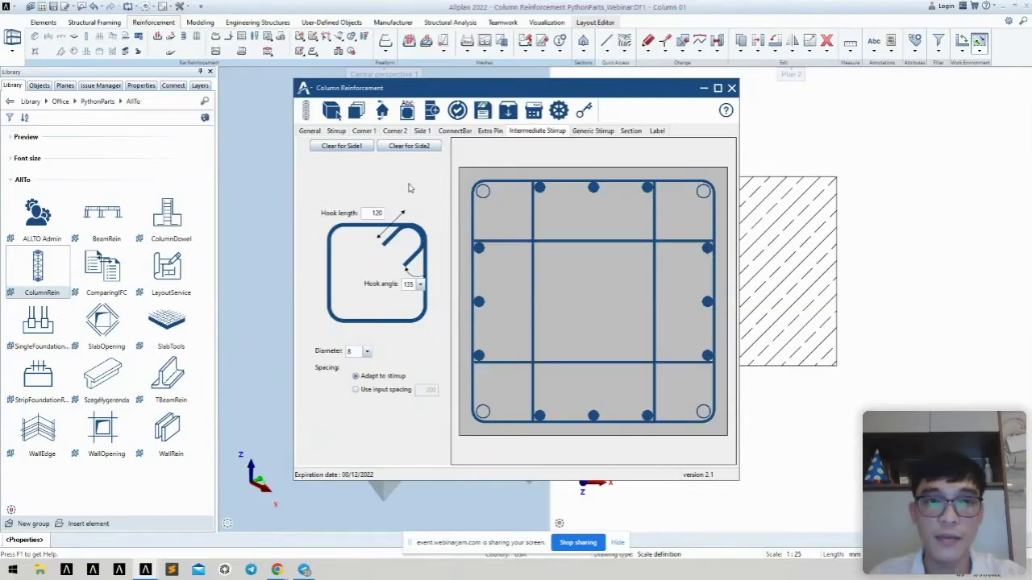
click(307, 113)
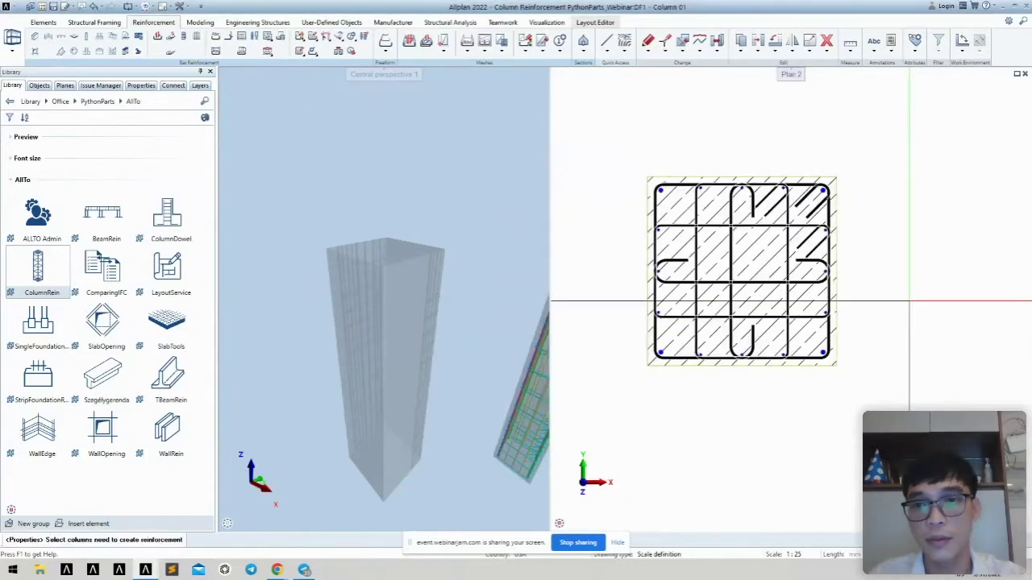
- Rearrange the reinforcement marks with the default settings and inspect the square column's intermediate stirrups in perspective
click(350, 51)
click(247, 146)
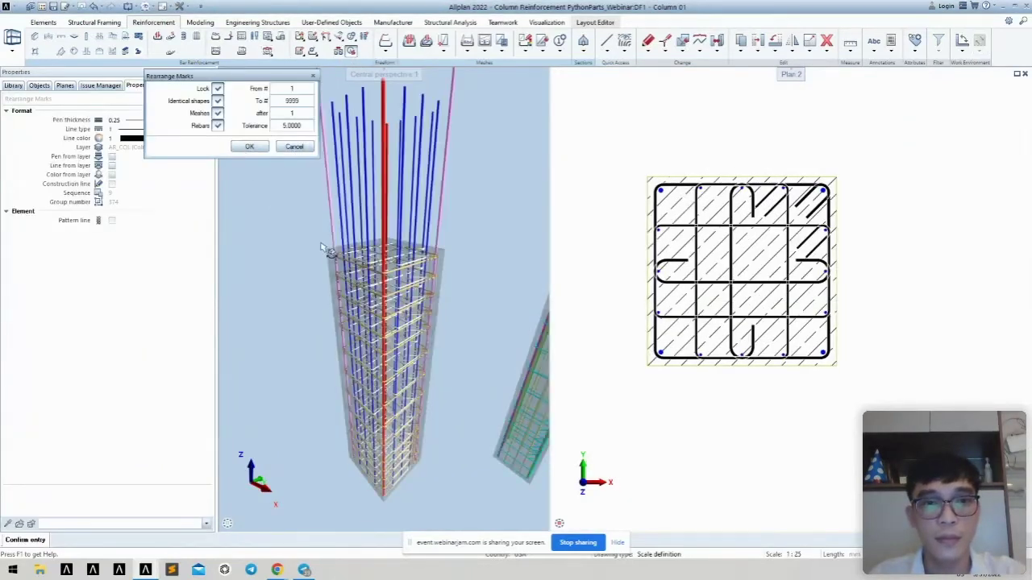
middle_drag(311, 283, 387, 266)
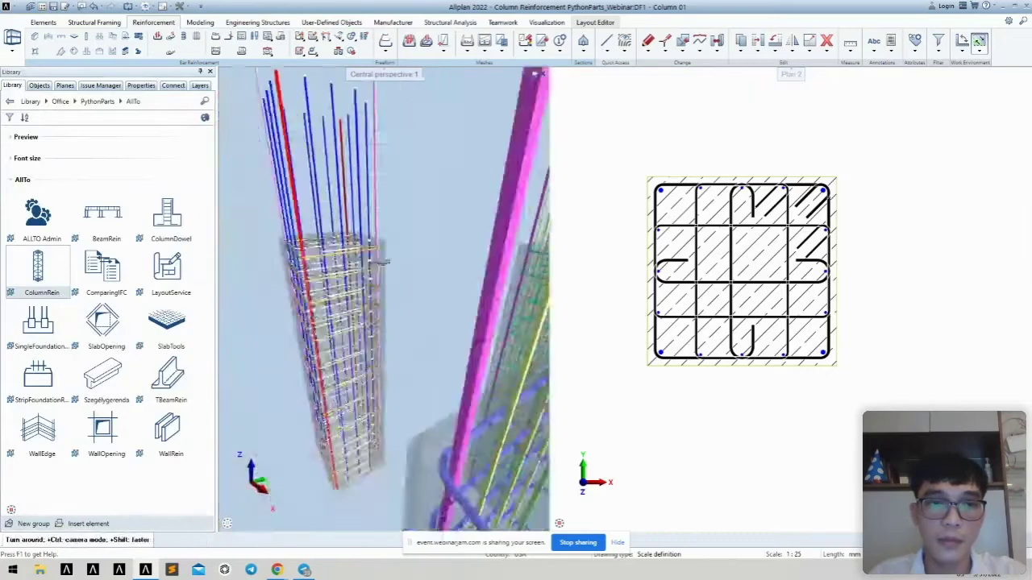
scroll(387, 266, up, 5)
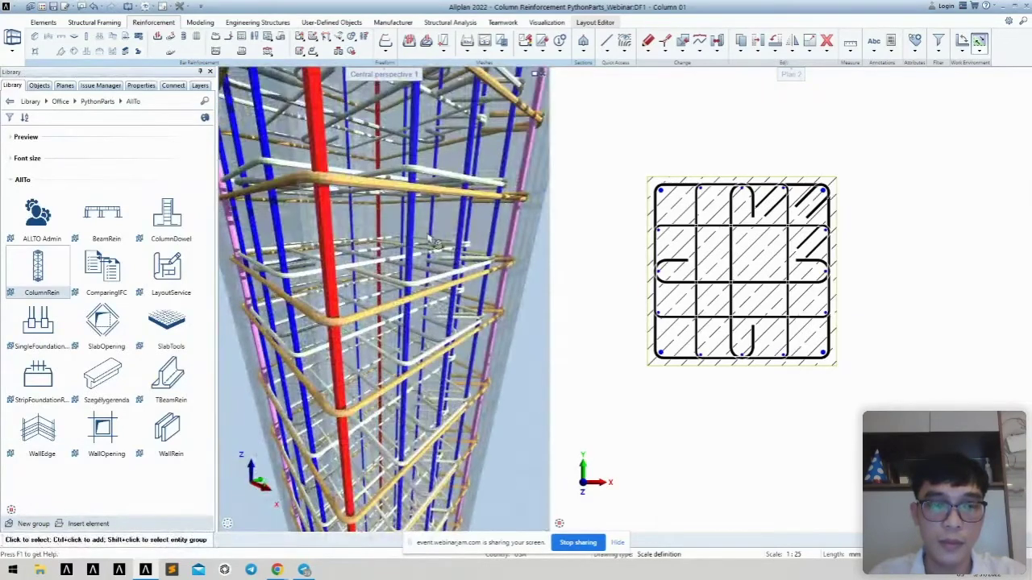
middle_drag(416, 205, 403, 330)
scroll(416, 241, up, 3)
scroll(485, 279, down, 3)
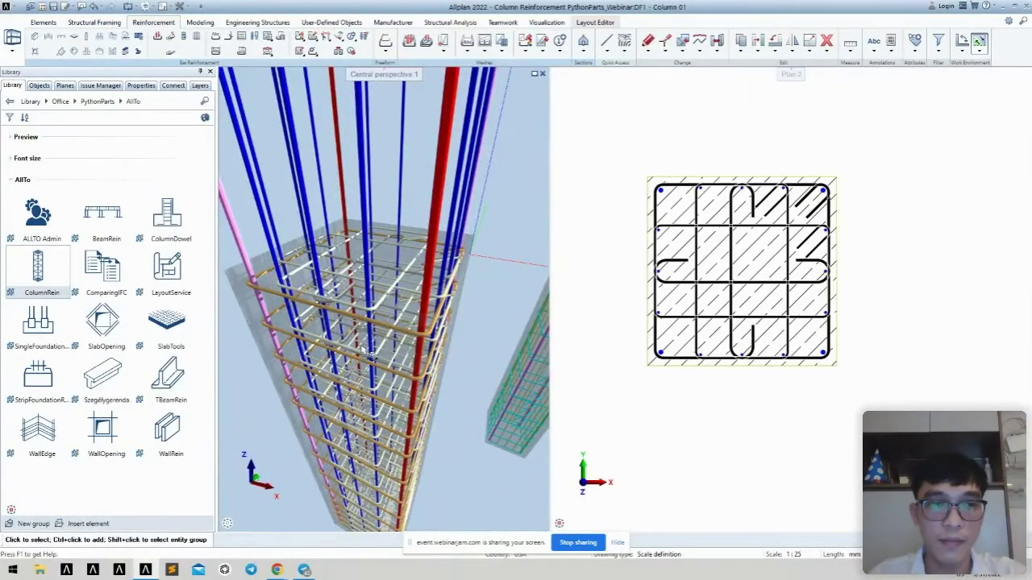
- Delete the square column's reinforcement with the intermediate stirrups and reopen the column's reinforcement settings
click(716, 373)
key(Delete)
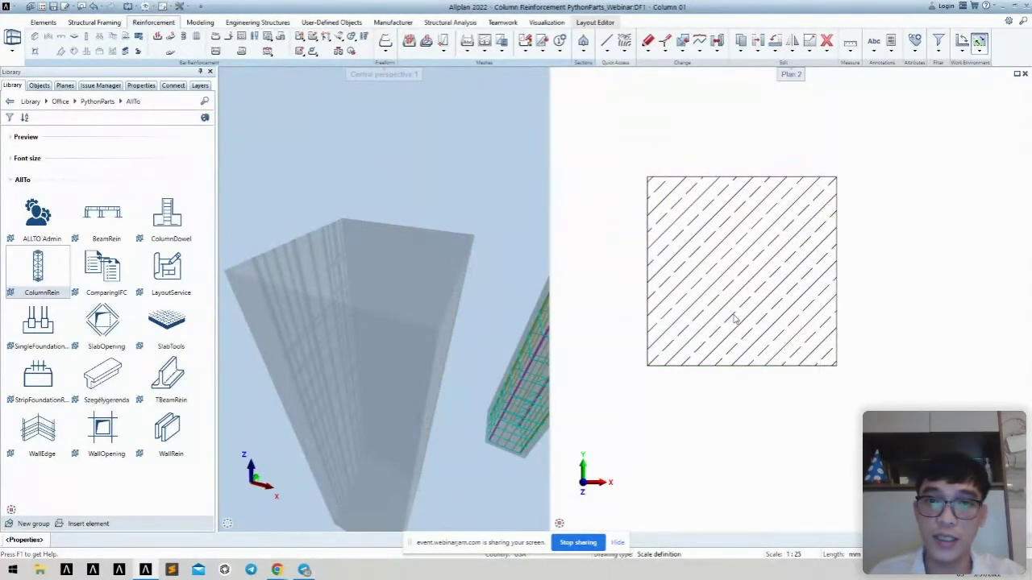
double_click(734, 320)
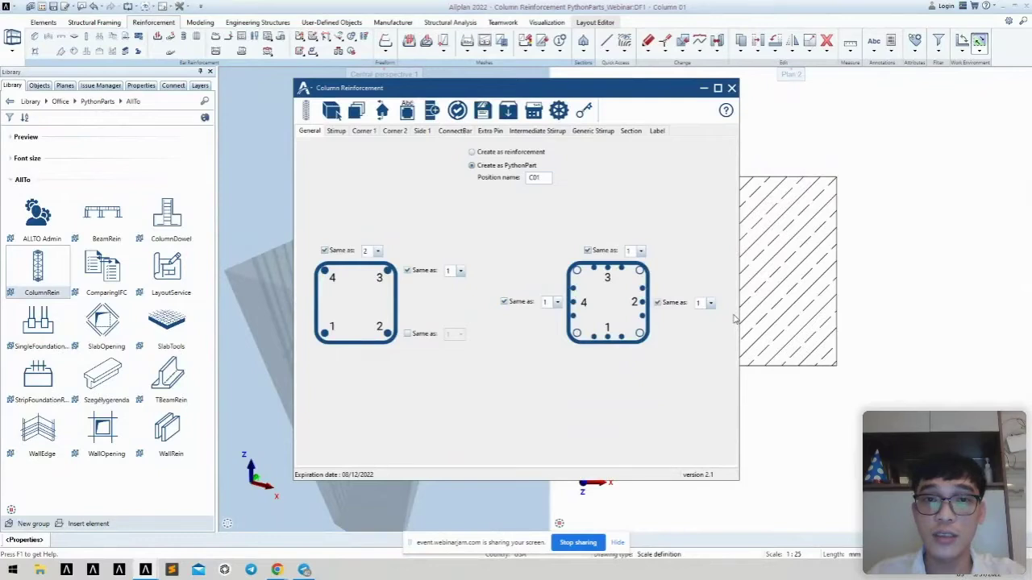
- Remove both extra pins and clear the intermediate stirrups for Side1 and Side2
click(490, 131)
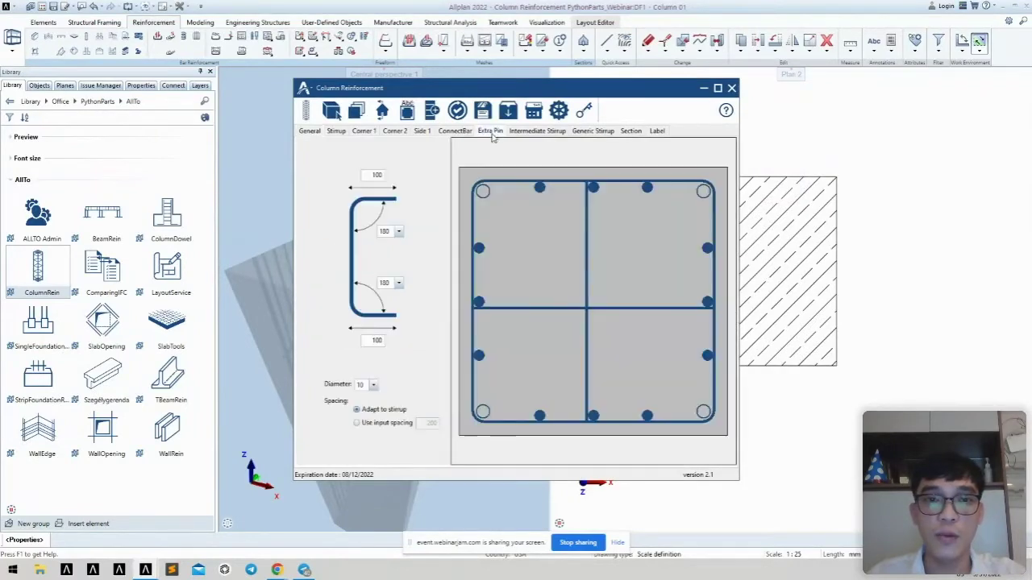
click(643, 308)
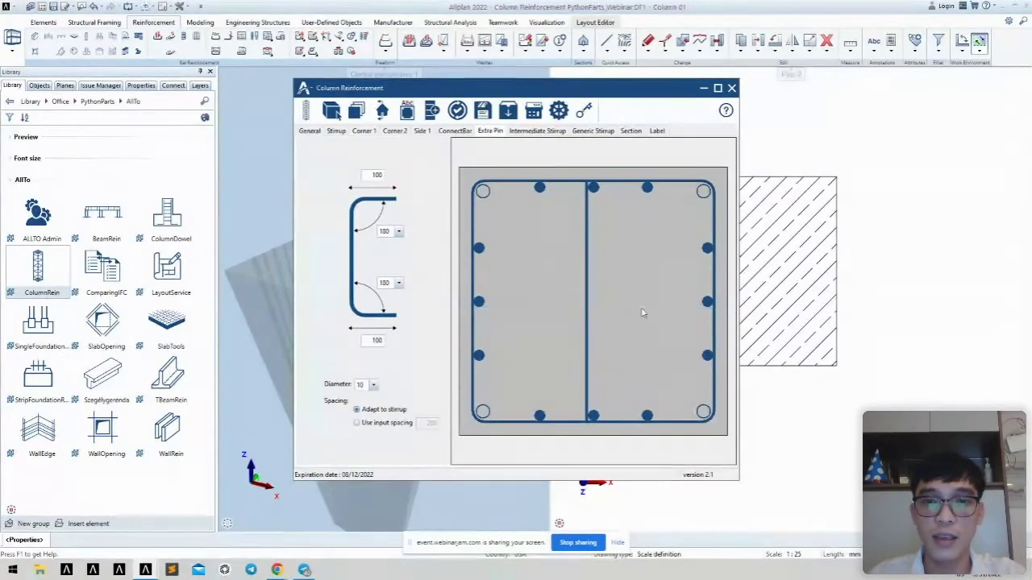
click(588, 317)
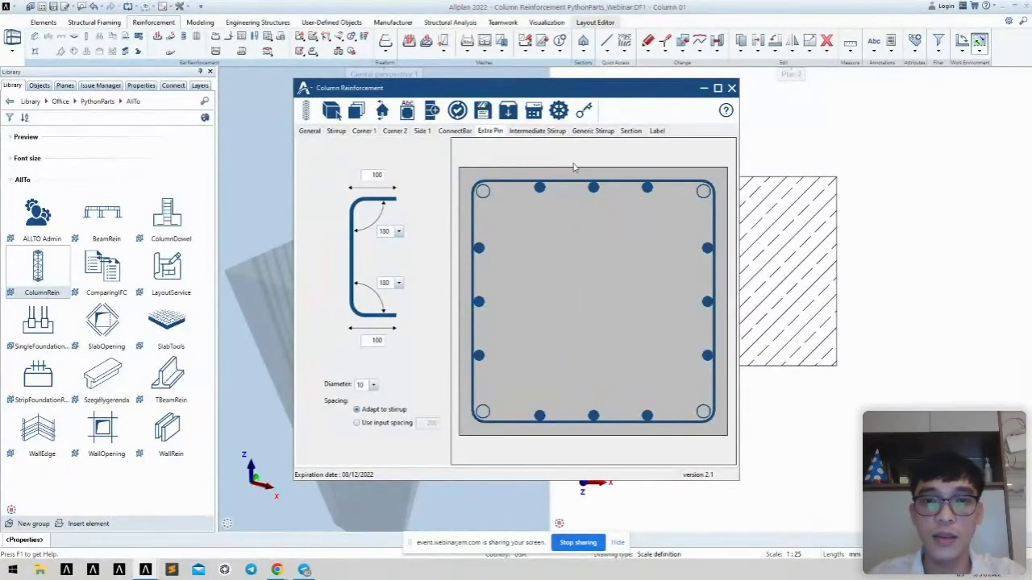
click(540, 134)
click(409, 148)
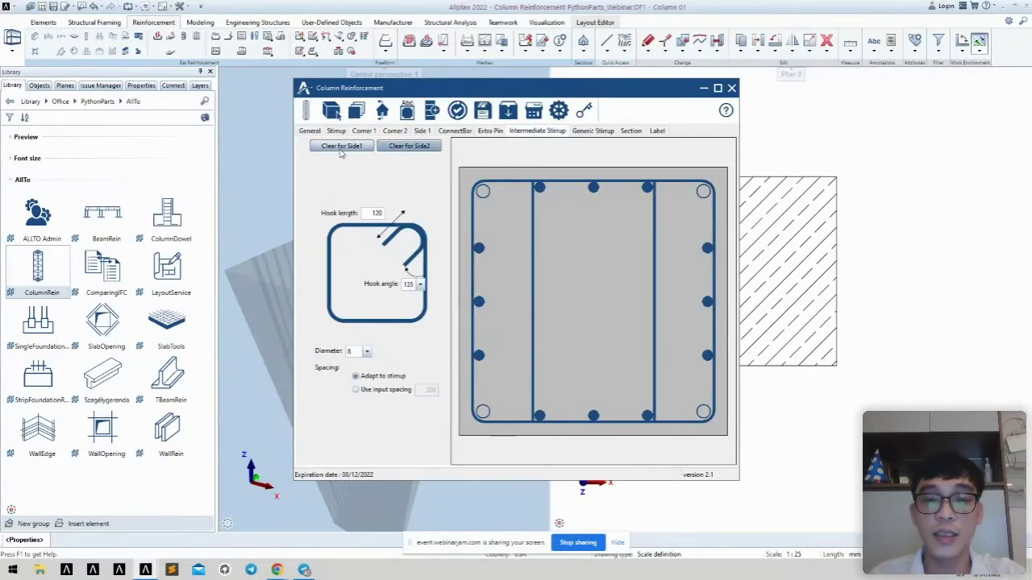
click(341, 150)
- Define a closed octagonal generic stirrup through the outer side bars of all four sides and create the square column's reinforcement
click(591, 132)
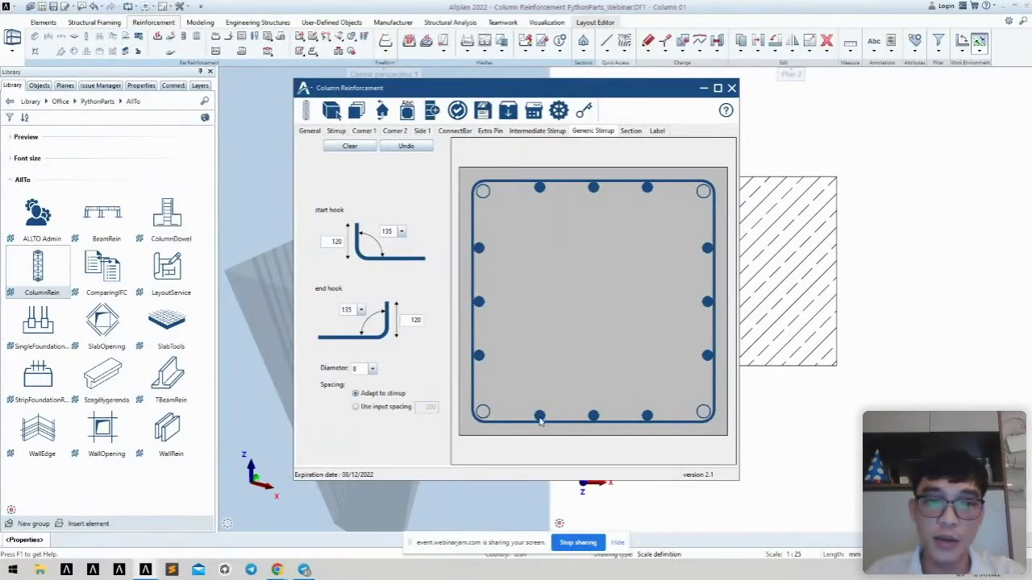
click(648, 417)
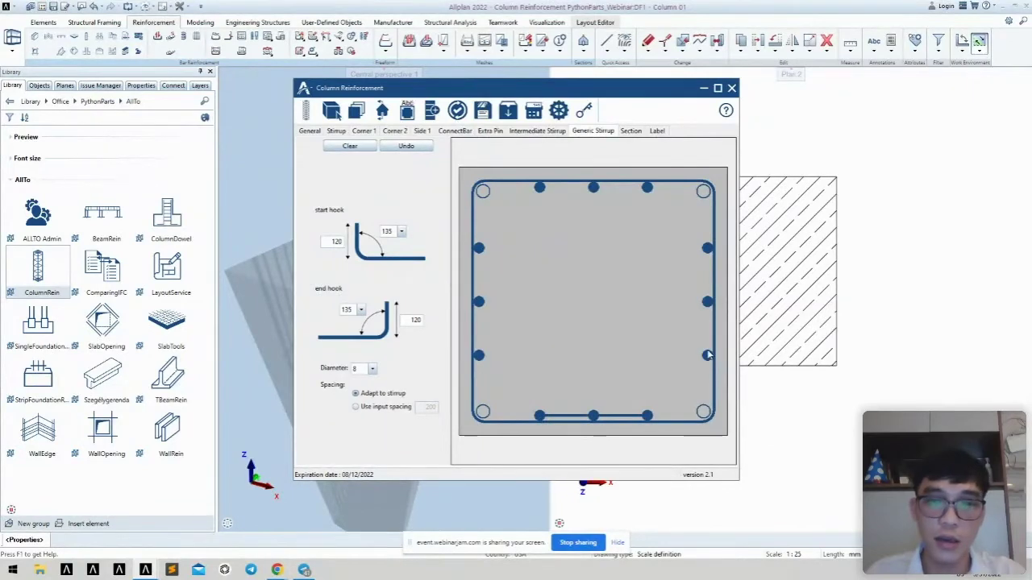
click(707, 355)
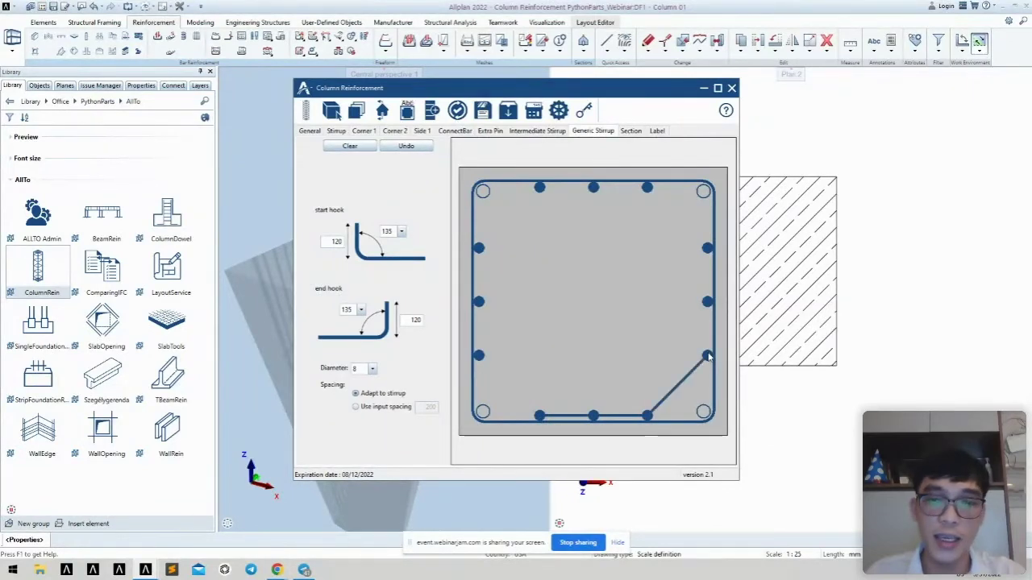
click(706, 249)
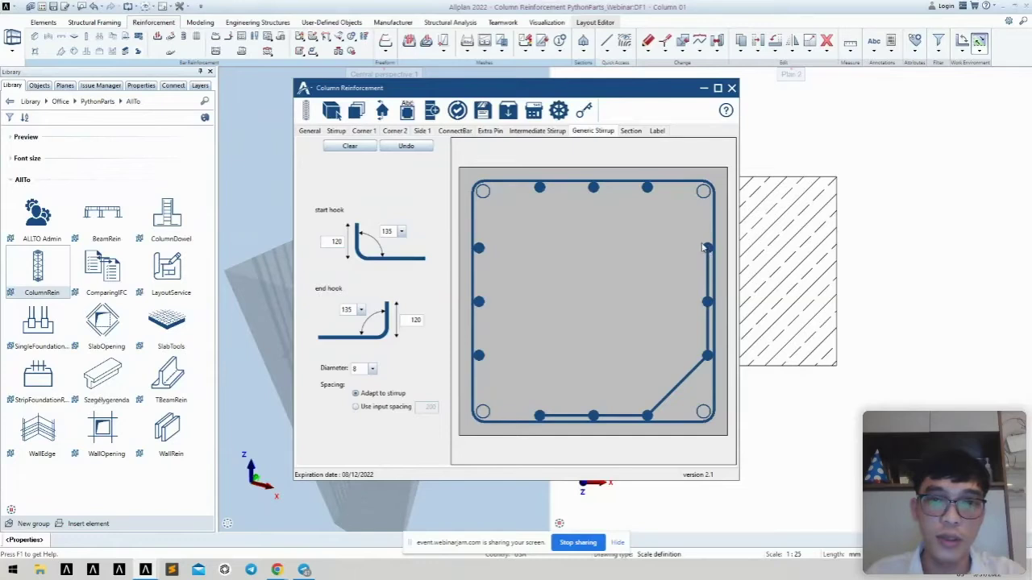
click(647, 189)
click(539, 188)
click(478, 249)
click(477, 355)
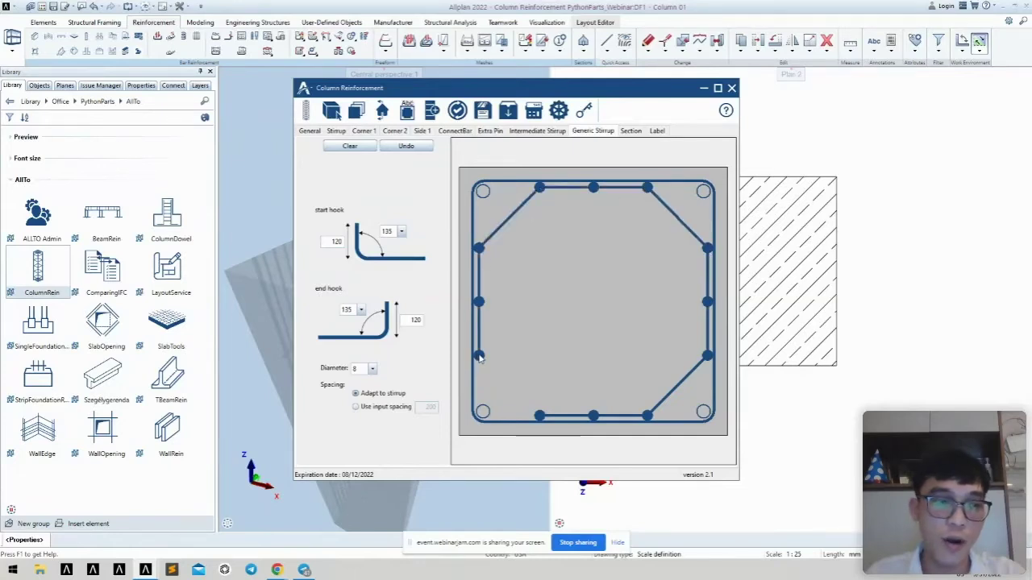
click(539, 416)
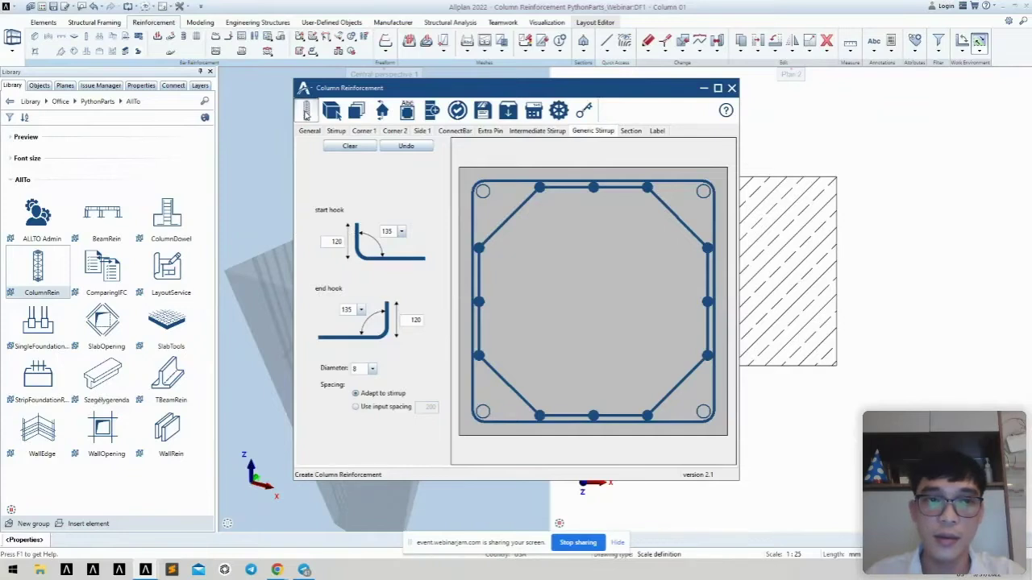
click(306, 111)
key(Escape)
drag(395, 279, 313, 227)
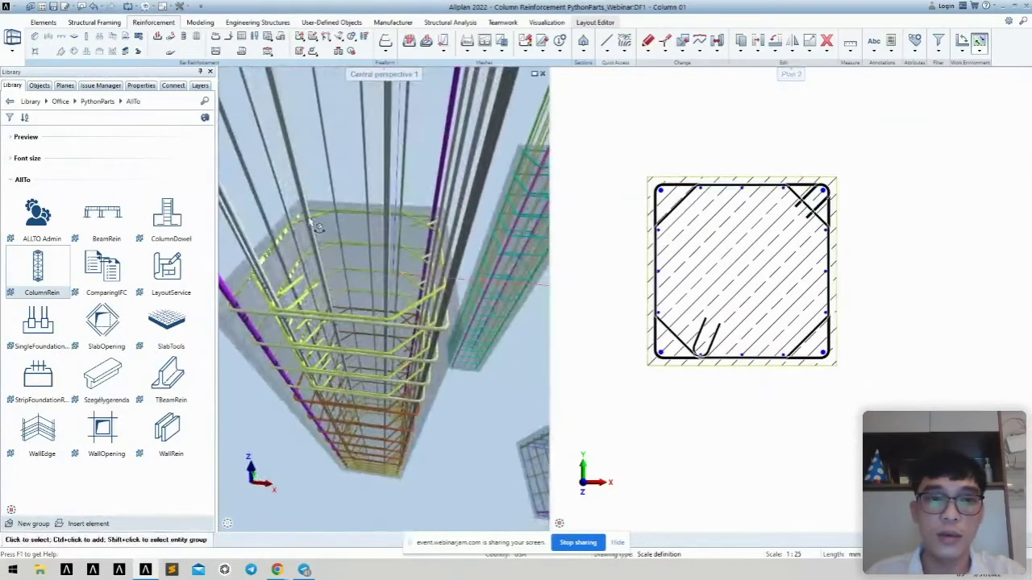
- Delete the square column's reinforcement and recreate it with different start and end hook angles for the generic stirrup
click(745, 370)
key(Delete)
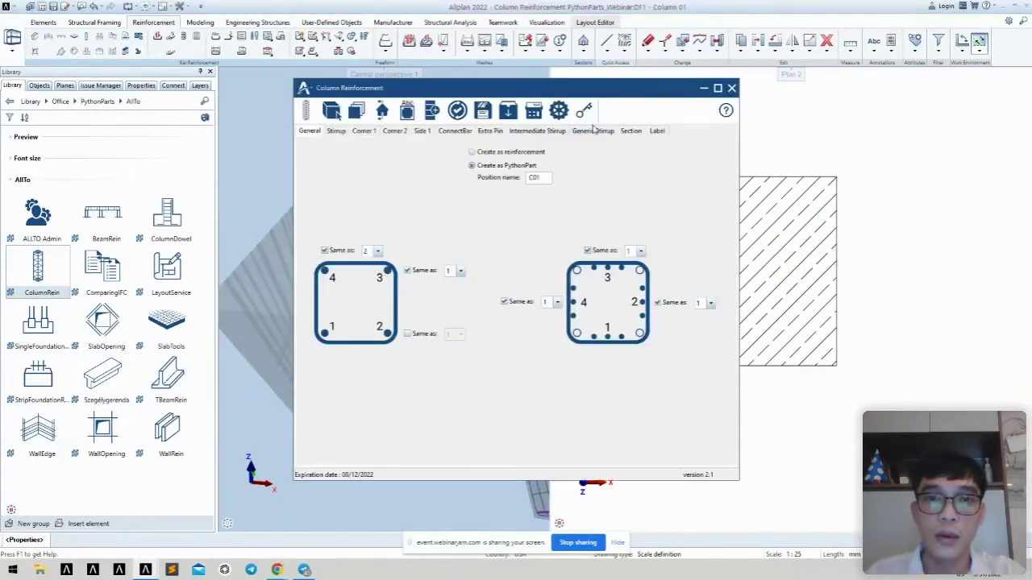
click(594, 132)
click(400, 231)
click(392, 248)
click(361, 310)
click(348, 326)
click(305, 114)
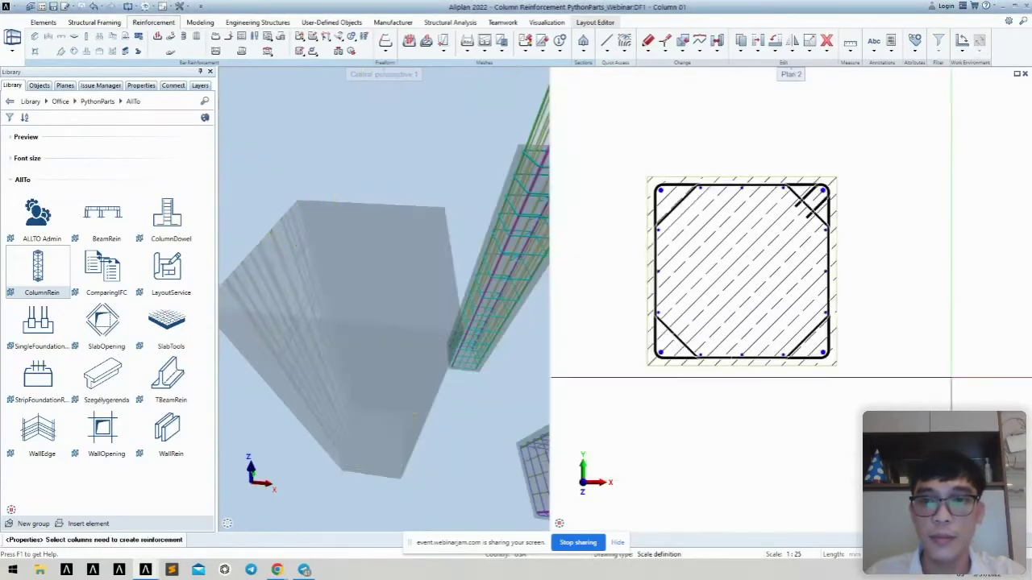
shift+middle_drag(358, 309, 475, 348)
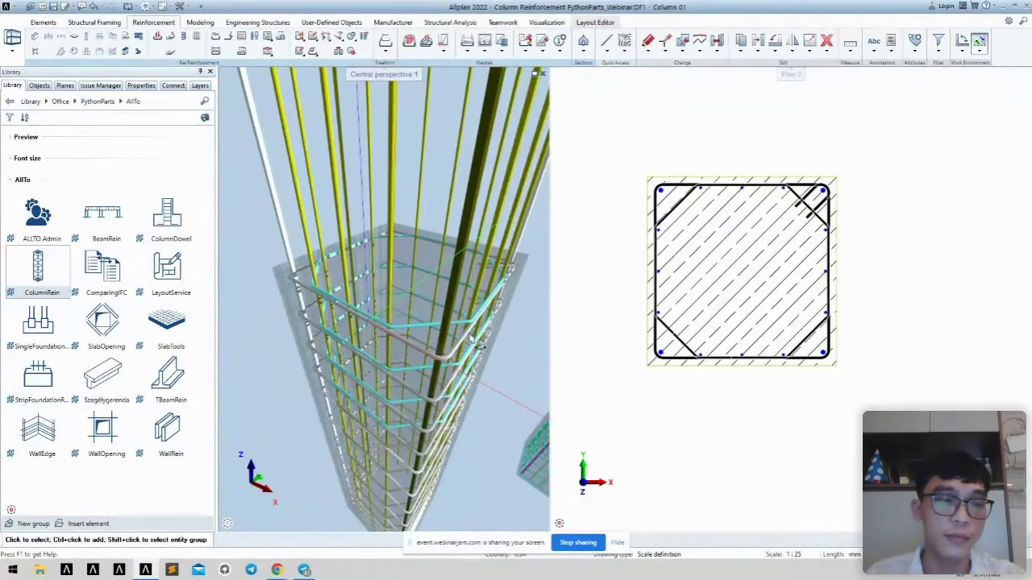
- Delete the four other columns together with their reinforcement, keeping only the square column with the octagonal stirrup
scroll(878, 385, down, 3)
middle_drag(895, 386, 824, 354)
scroll(825, 353, down, 3)
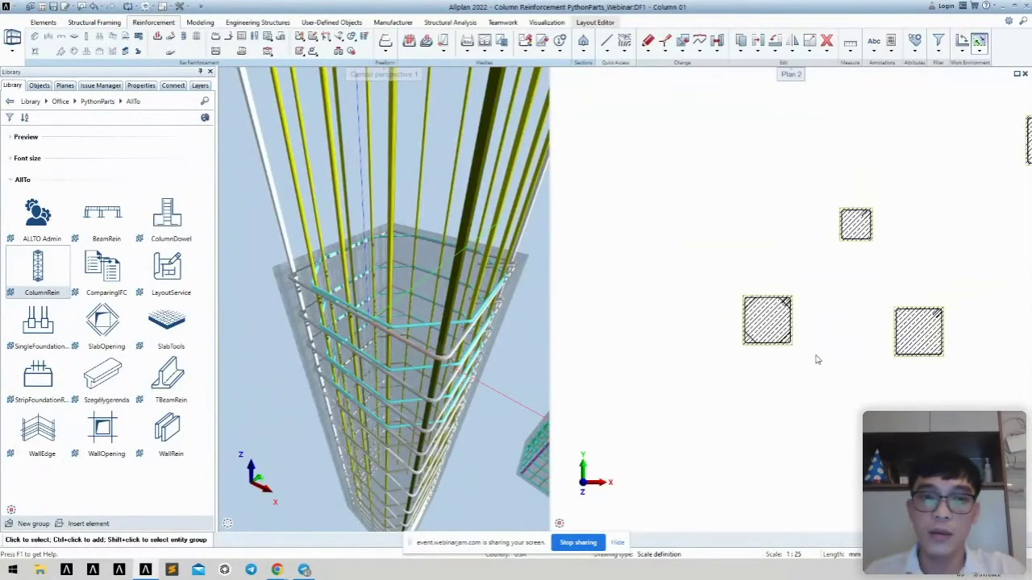
scroll(846, 328, down, 2)
middle_drag(887, 313, 749, 299)
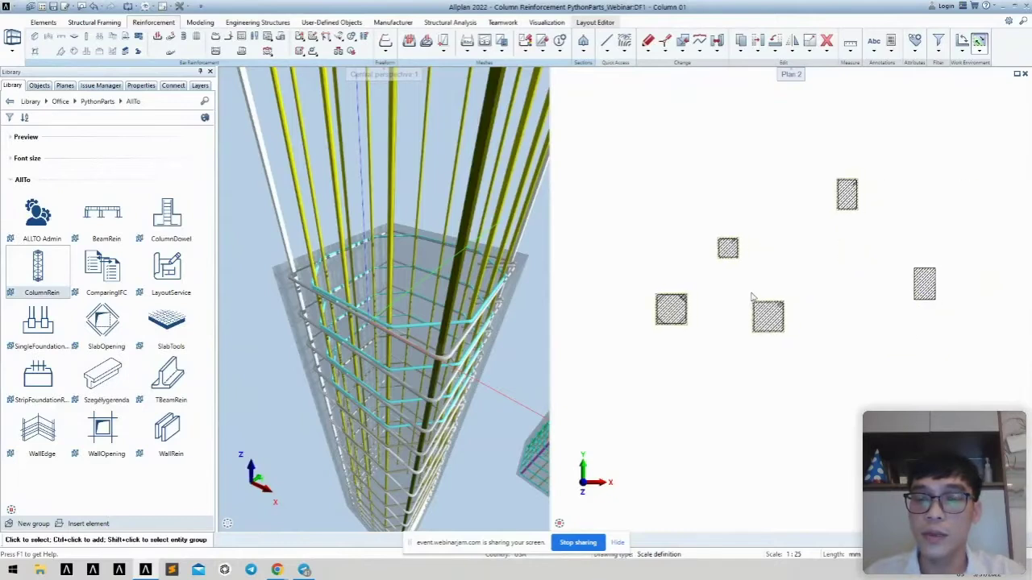
scroll(707, 327, up, 3)
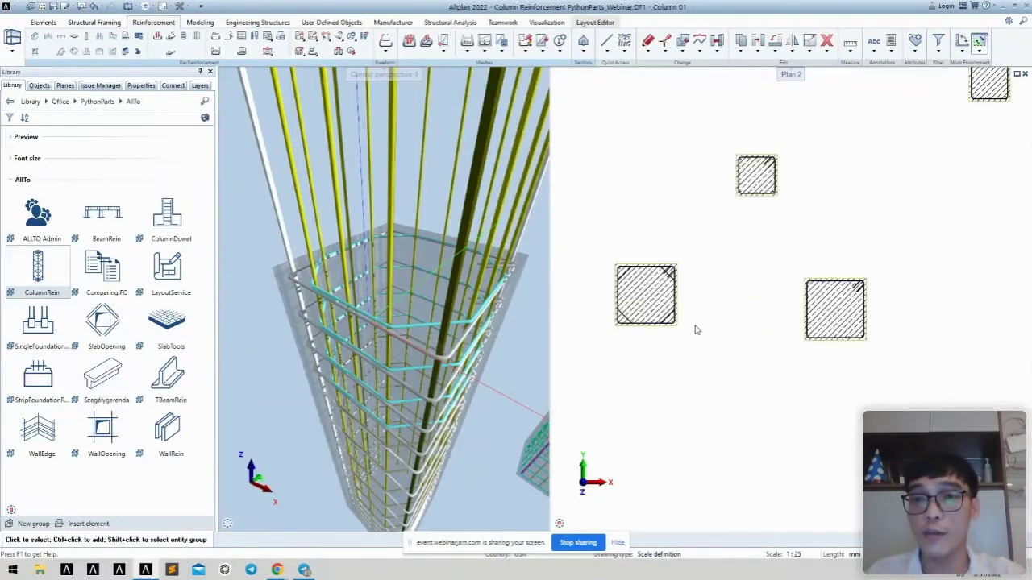
scroll(718, 313, down, 2)
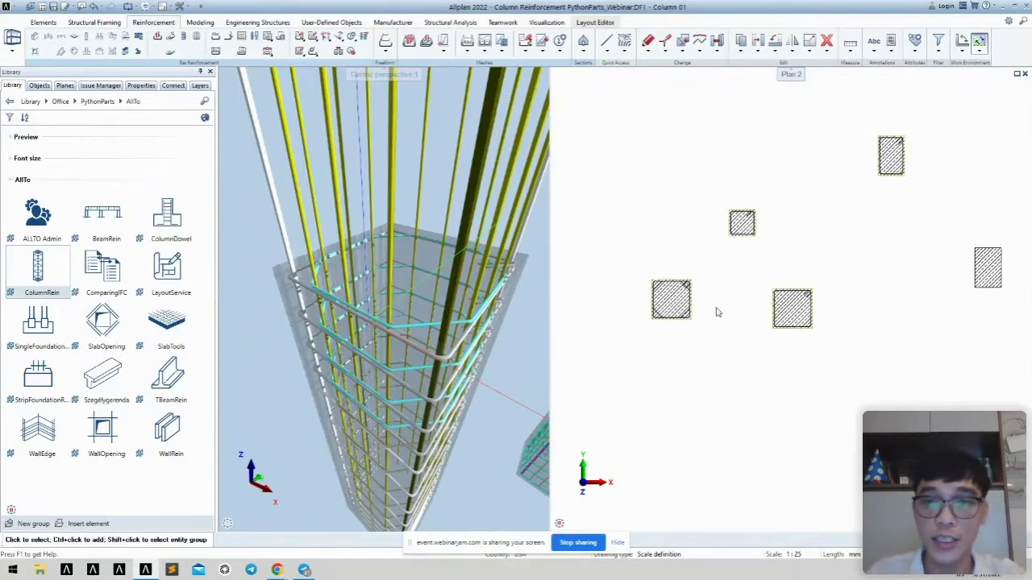
middle_drag(844, 248, 814, 261)
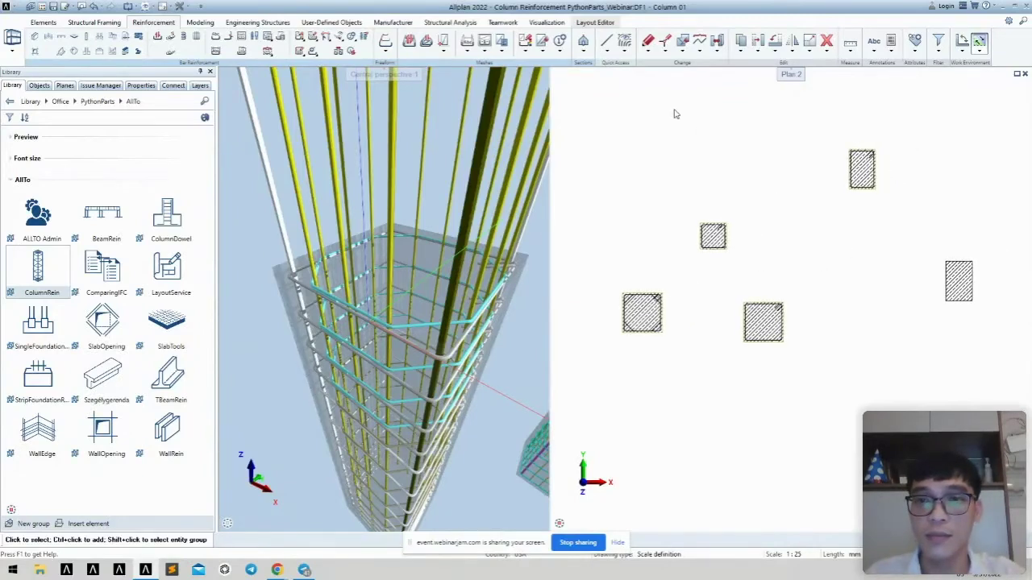
drag(684, 110, 1017, 386)
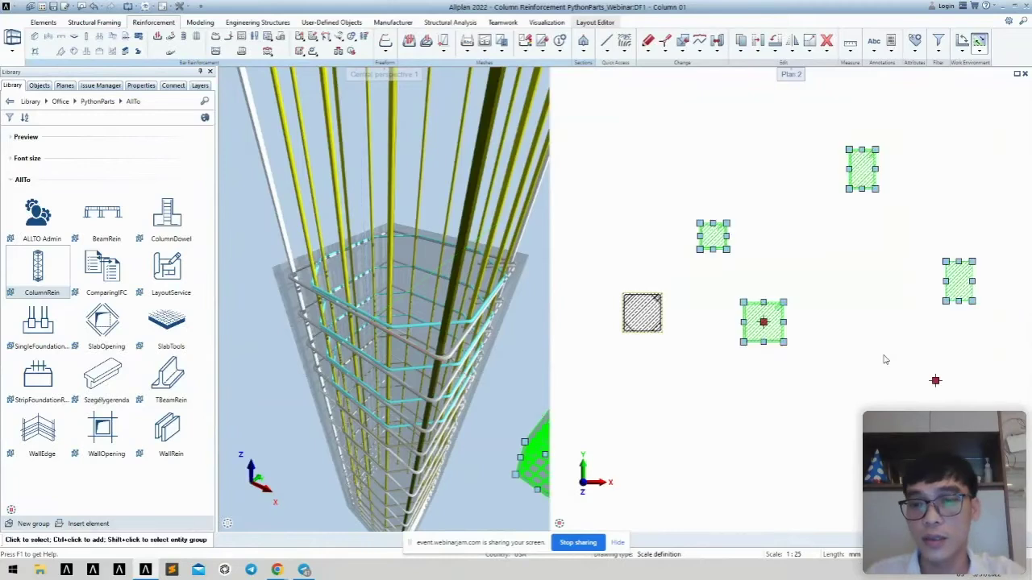
key(Delete)
- Delete the reinforcement PythonPart of the remaining square column, leaving only the bare concrete
scroll(621, 355, up, 3)
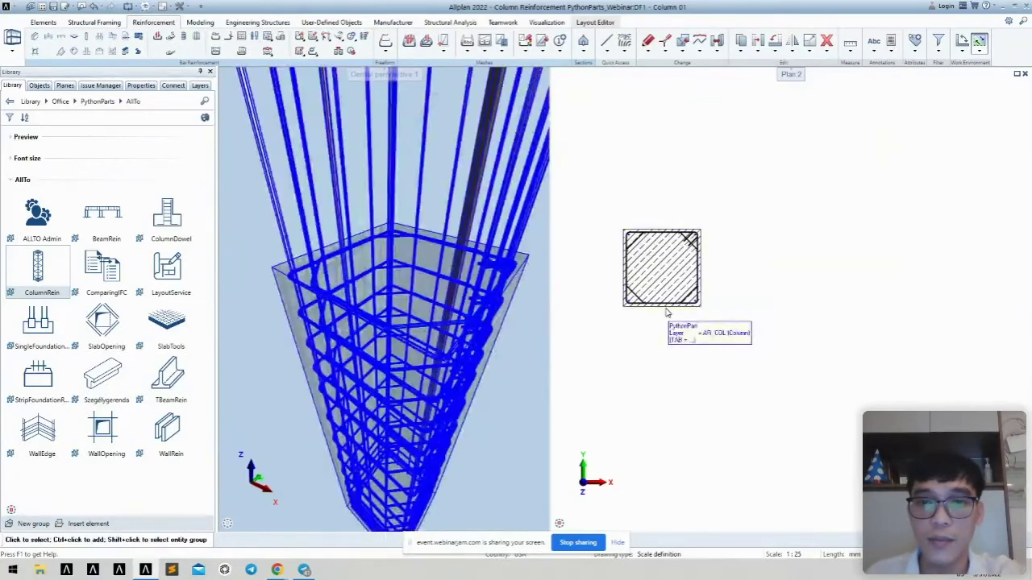
scroll(732, 352, up, 2)
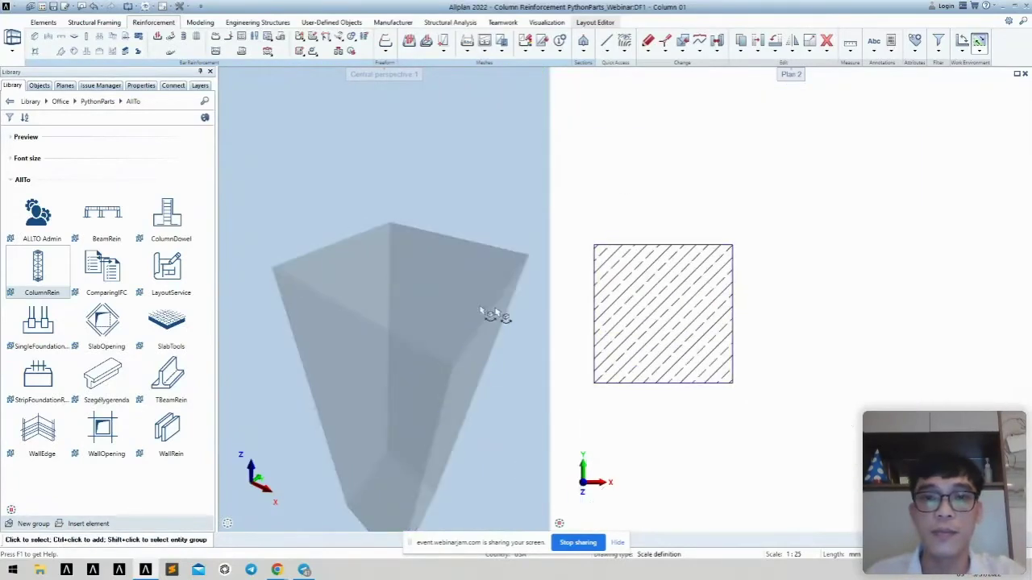
scroll(355, 262, down, 3)
middle_drag(356, 261, 379, 278)
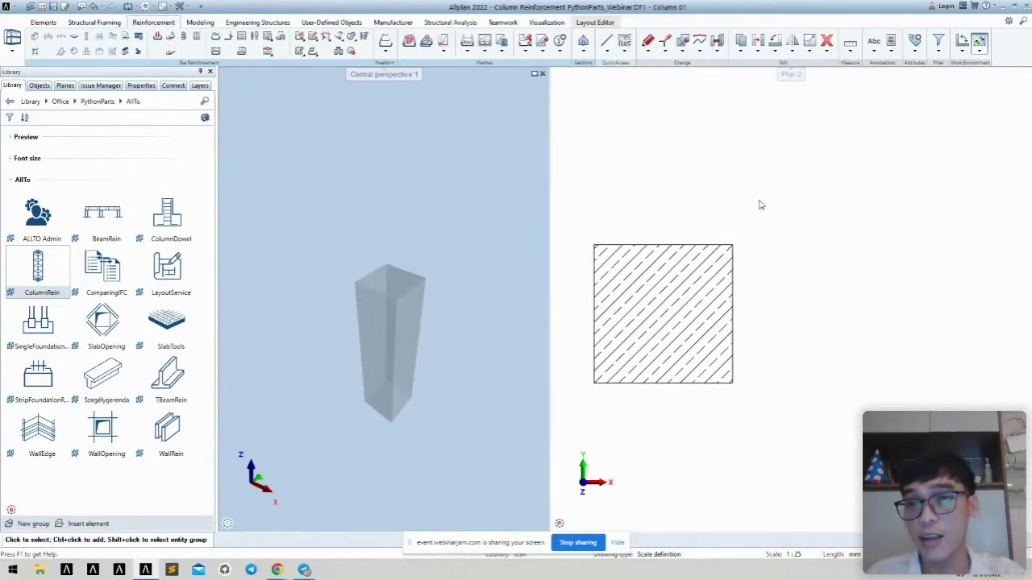
- Switch to the Column 02 drawing file, which holds the two stacked columns
middle_drag(668, 191, 747, 193)
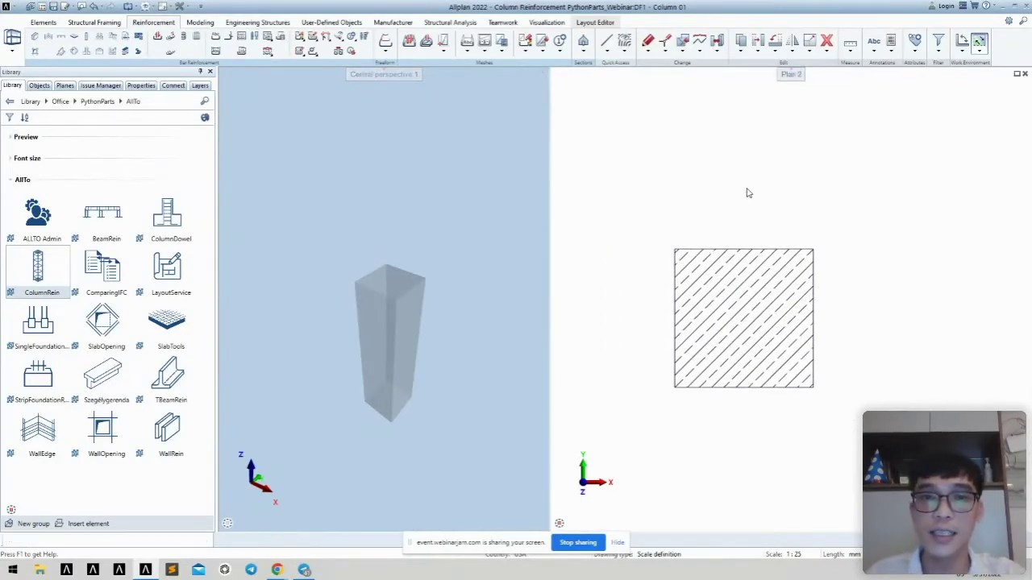
double_click(747, 192)
double_click(298, 196)
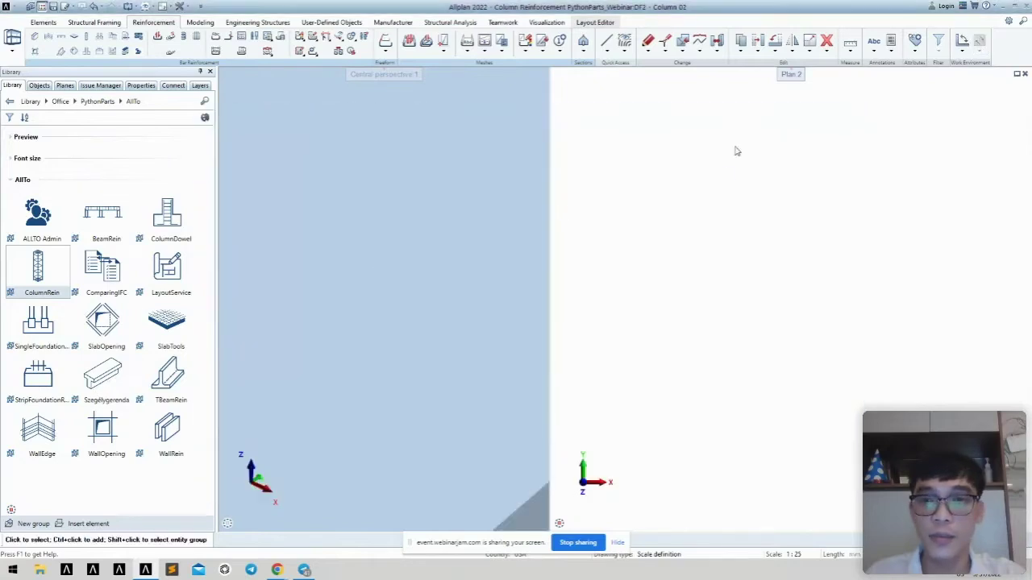
- Examine the cross-section dimensions of the lower and the upper stacked column
middle_drag(422, 221, 345, 295)
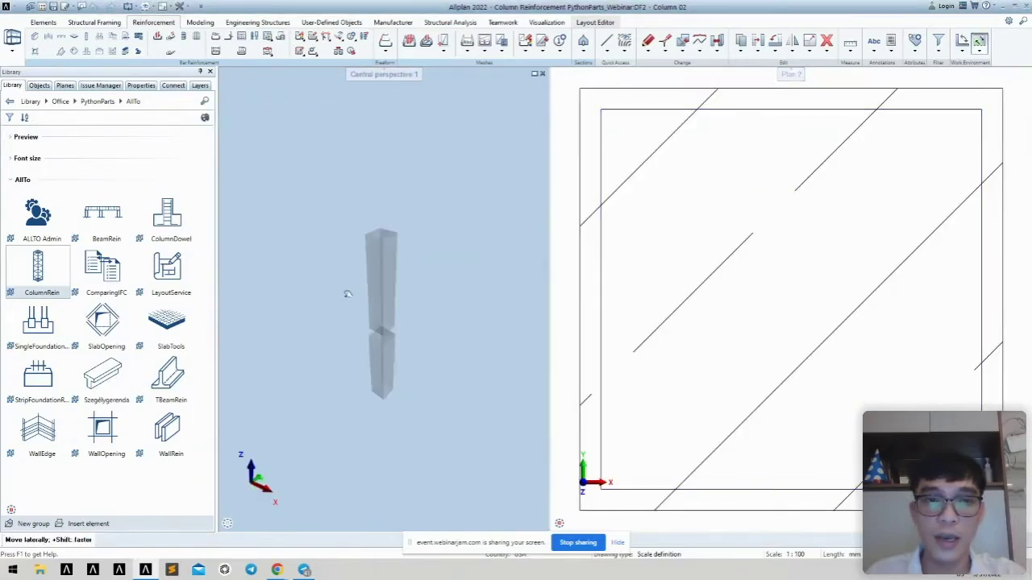
scroll(403, 322, up, 5)
middle_drag(437, 294, 444, 333)
scroll(444, 334, up, 2)
scroll(686, 287, down, 3)
scroll(677, 278, up, 1)
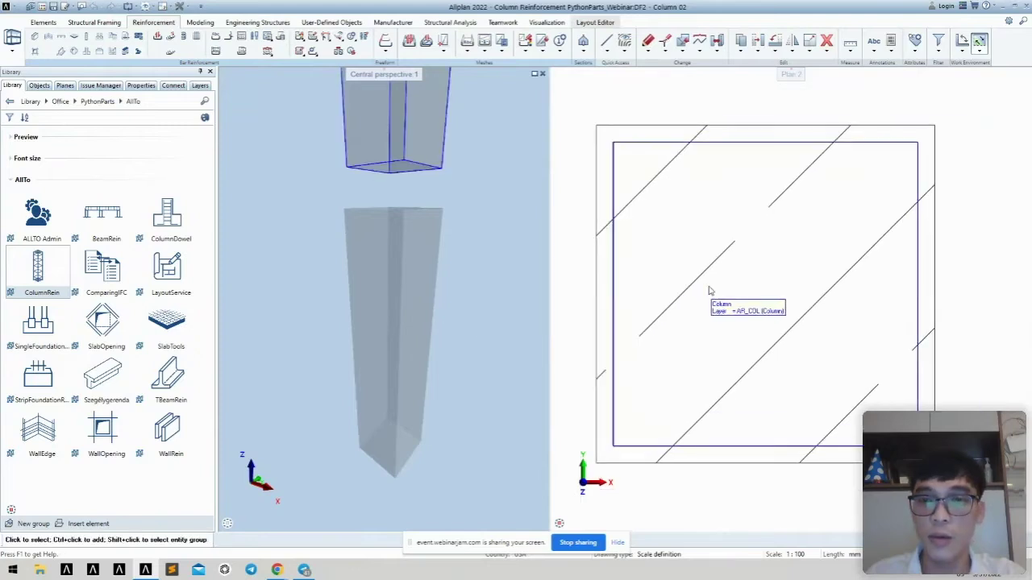
scroll(657, 454, up, 1)
click(656, 453)
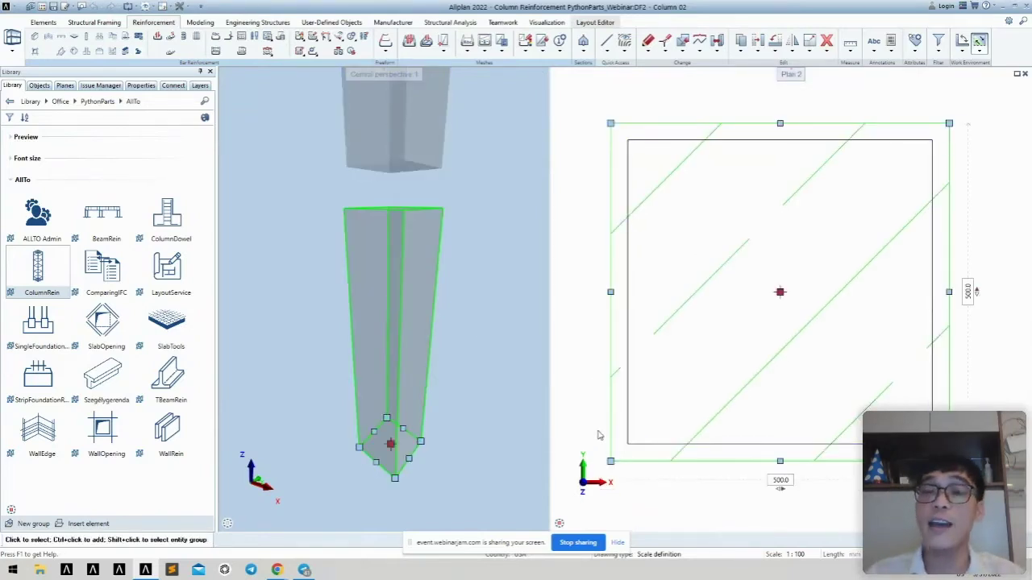
click(701, 295)
click(702, 294)
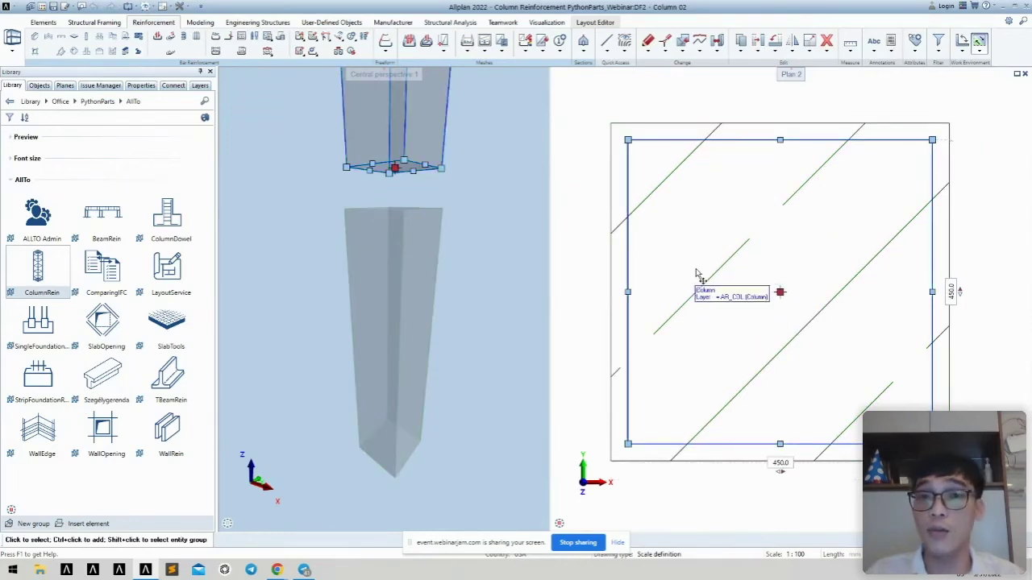
click(633, 465)
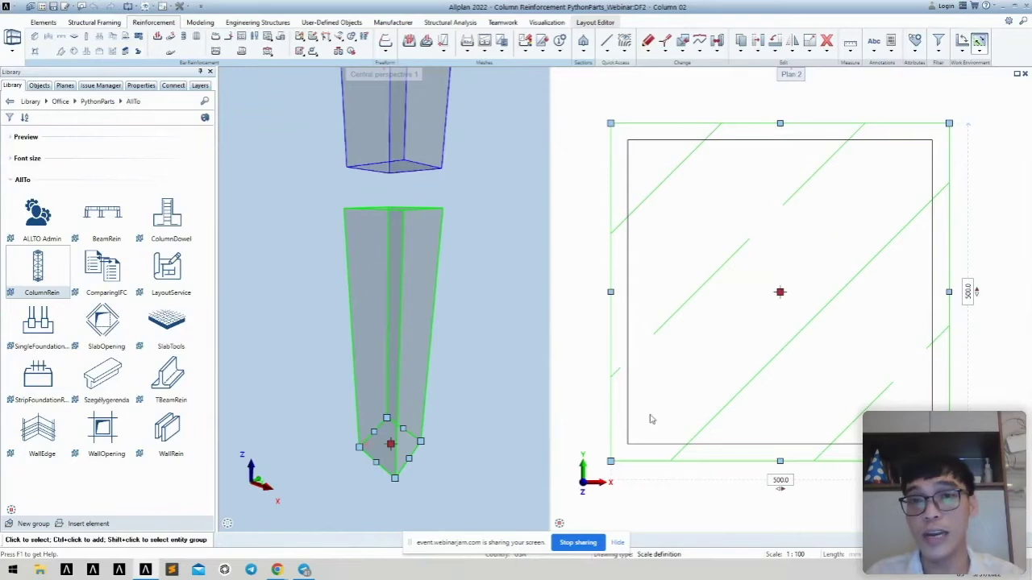
click(718, 319)
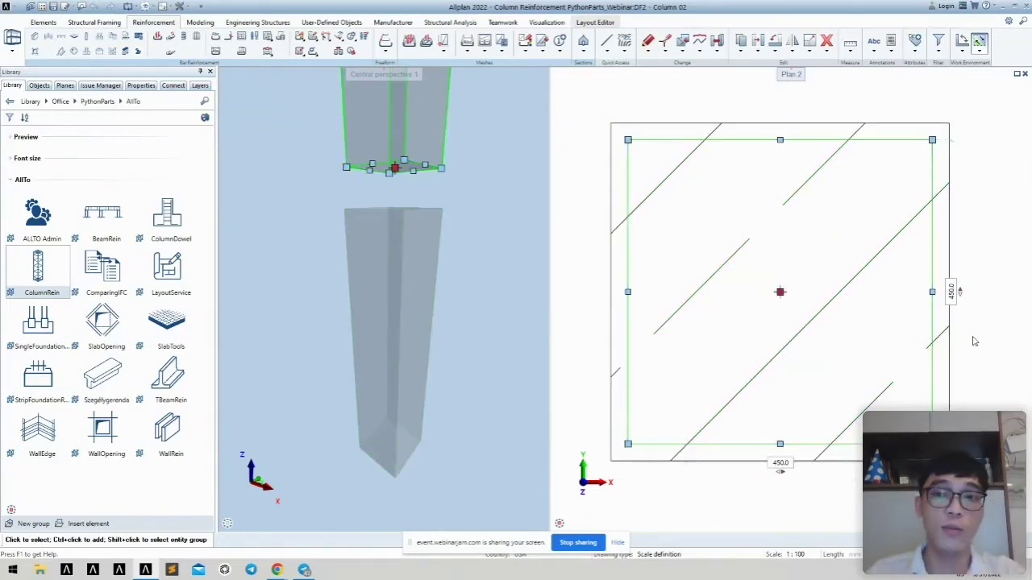
key(Escape)
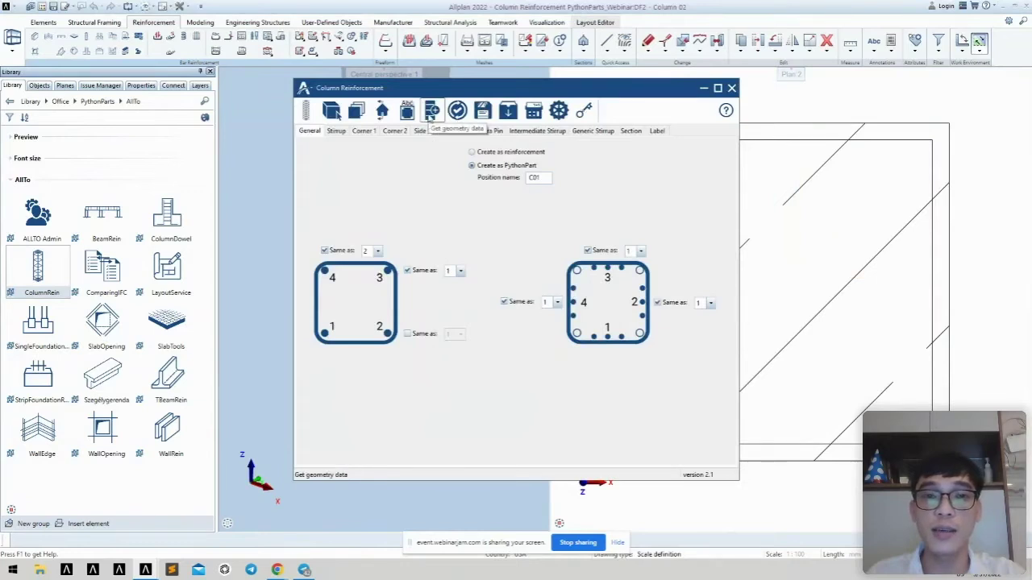
- Make corner 2 the same as corner 1 and get the geometry data of the lower column and the column above it
click(407, 334)
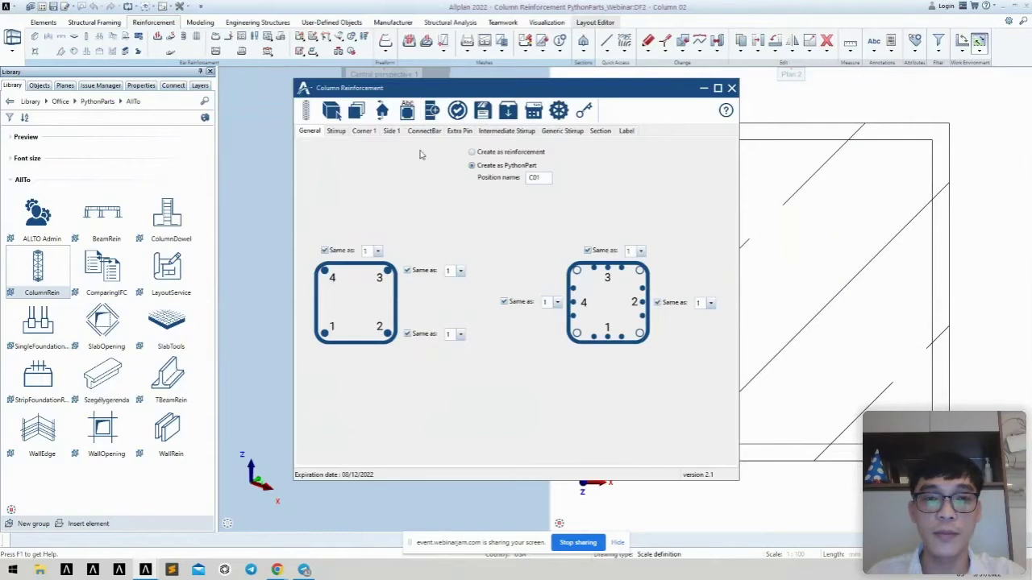
click(432, 112)
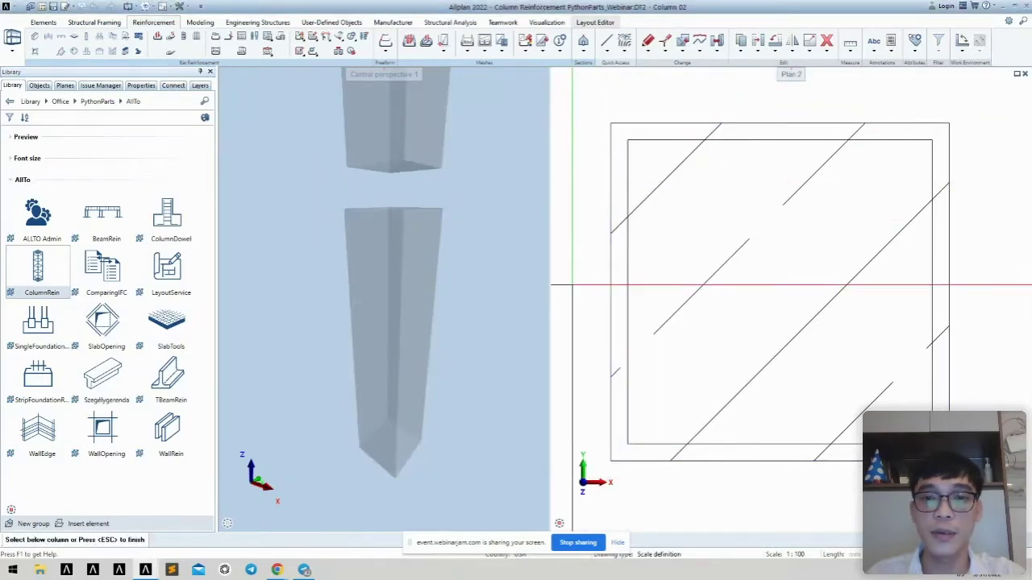
click(666, 461)
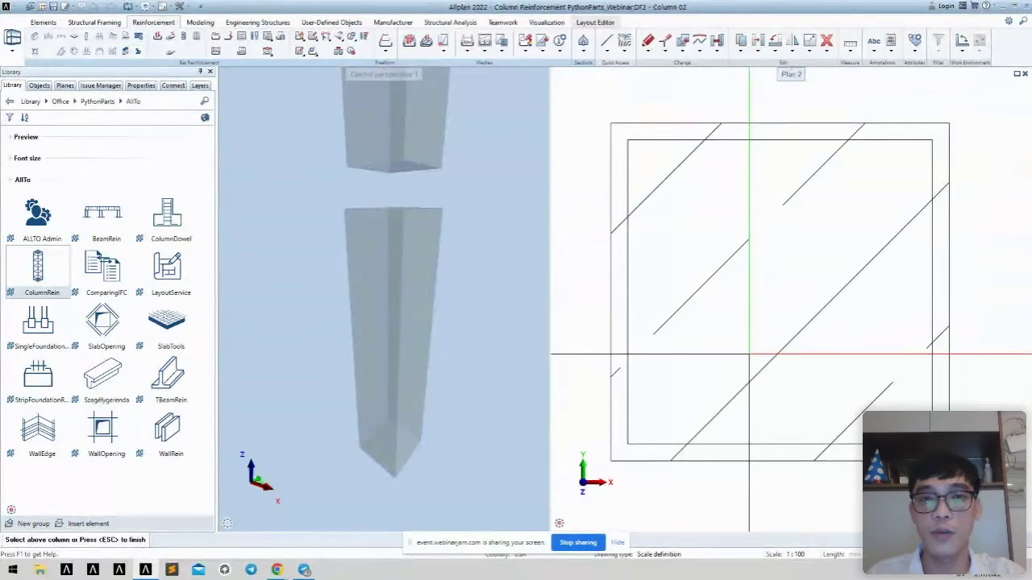
key(Escape)
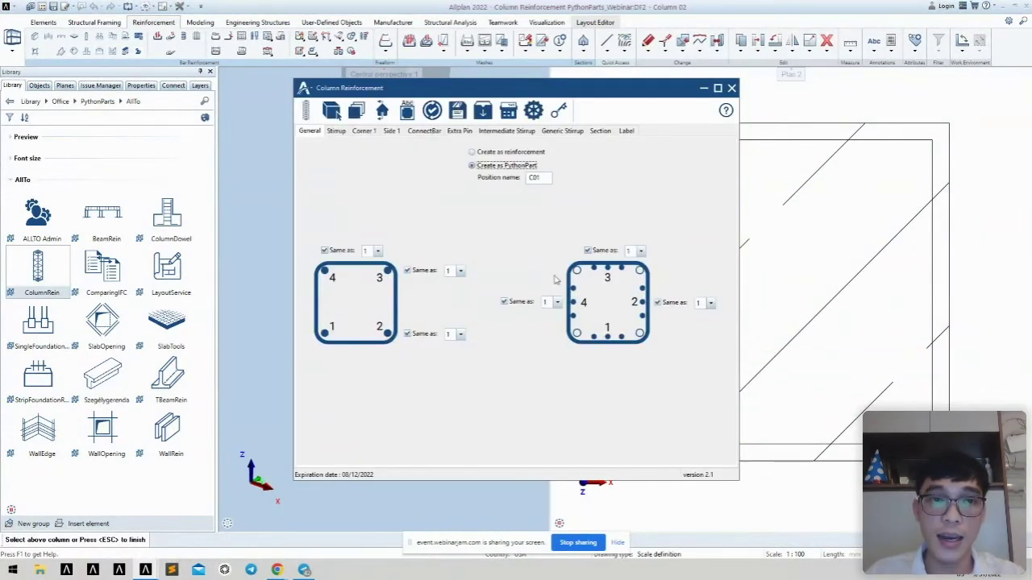
- Check the crank settings of the corner and side bars and turn off the additional 6 mm stirrups at the corner bars' crank
click(364, 131)
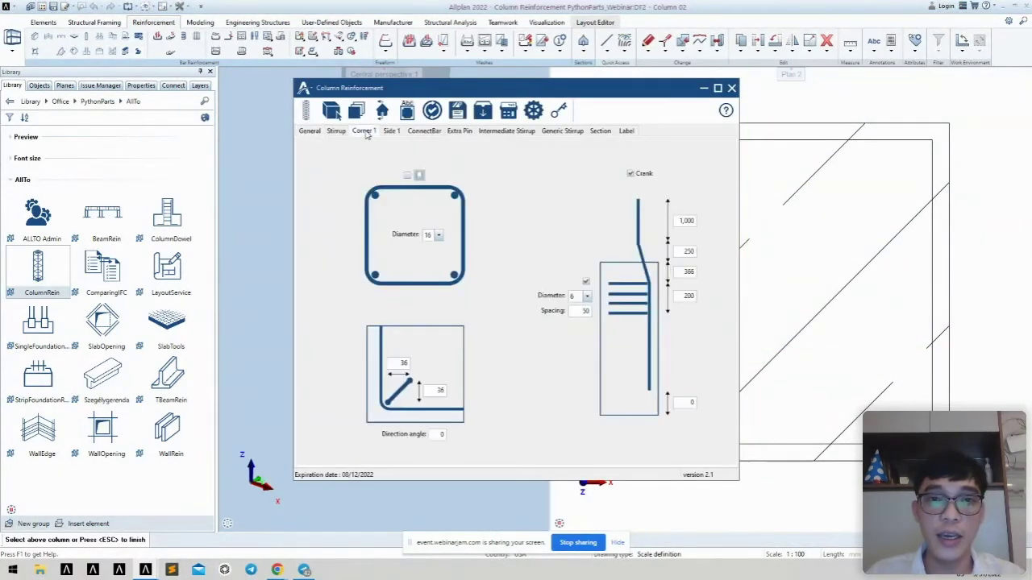
click(390, 133)
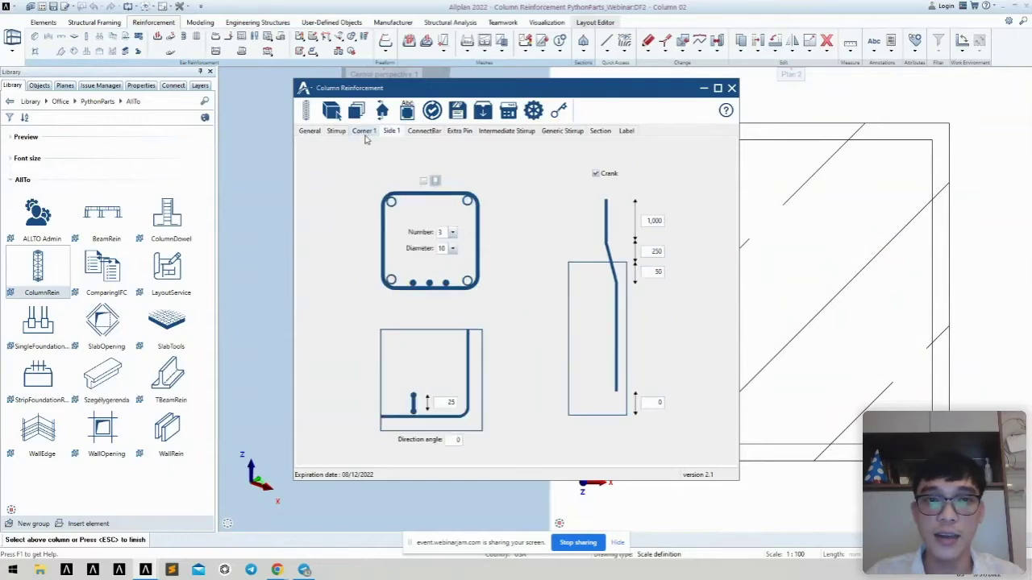
click(364, 134)
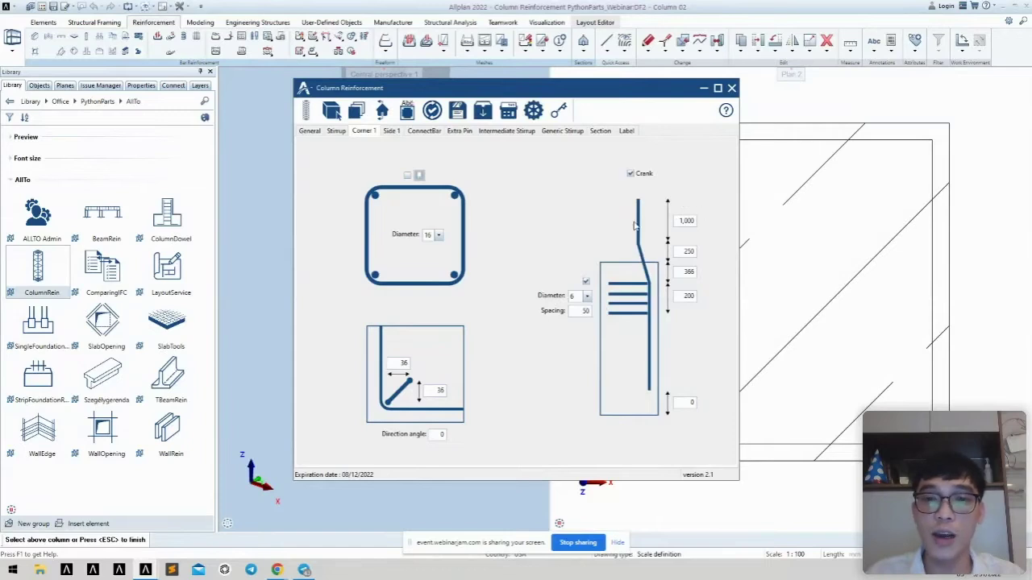
click(585, 282)
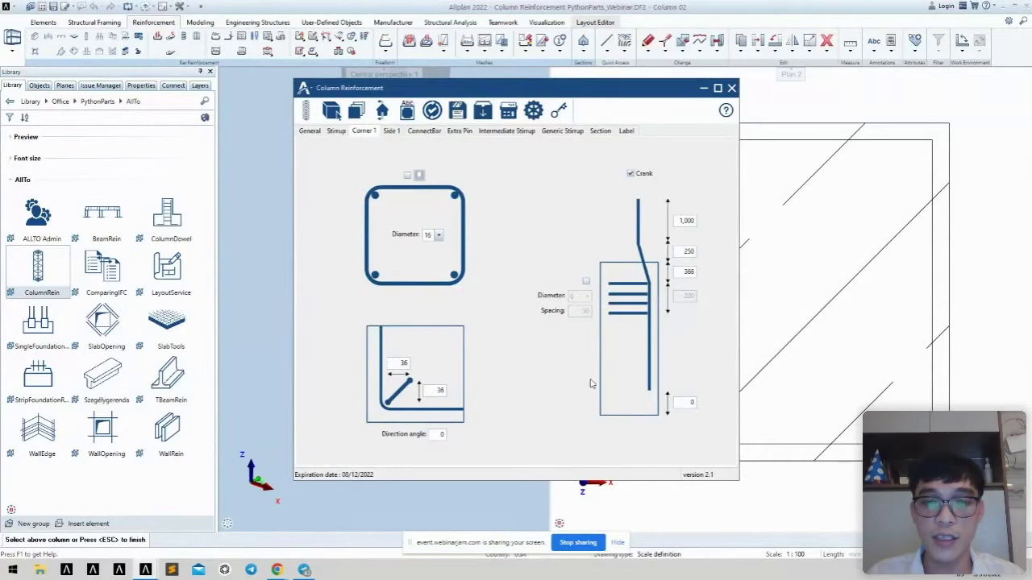
click(390, 131)
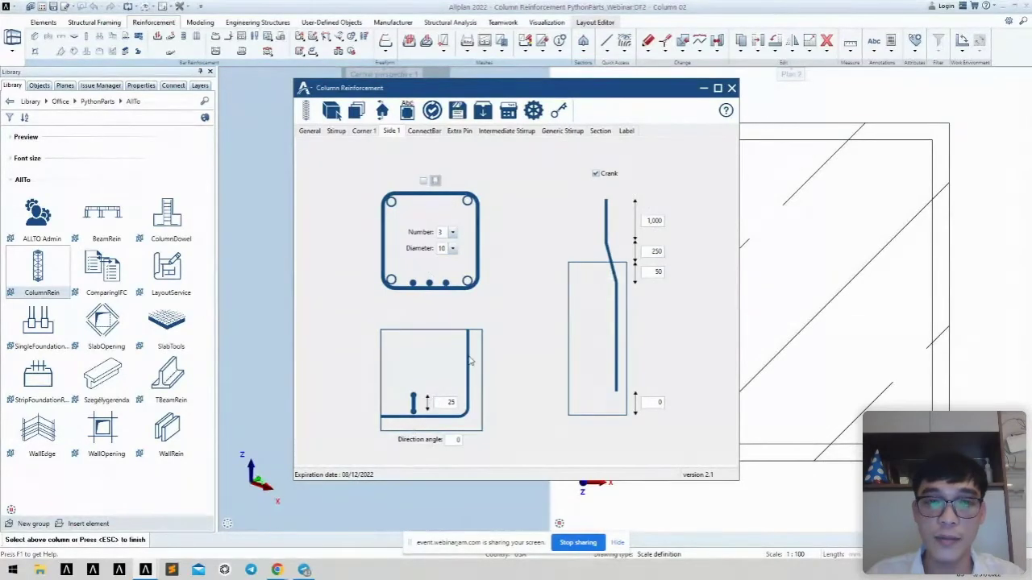
- Create the reinforcement in the lower column and in the upper column
click(308, 112)
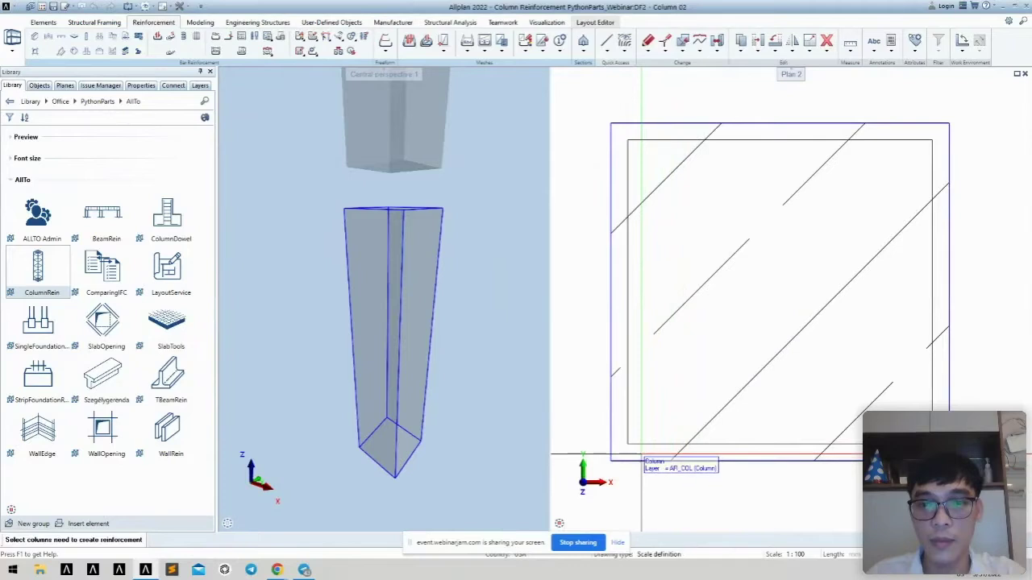
click(642, 457)
middle_drag(379, 338, 371, 252)
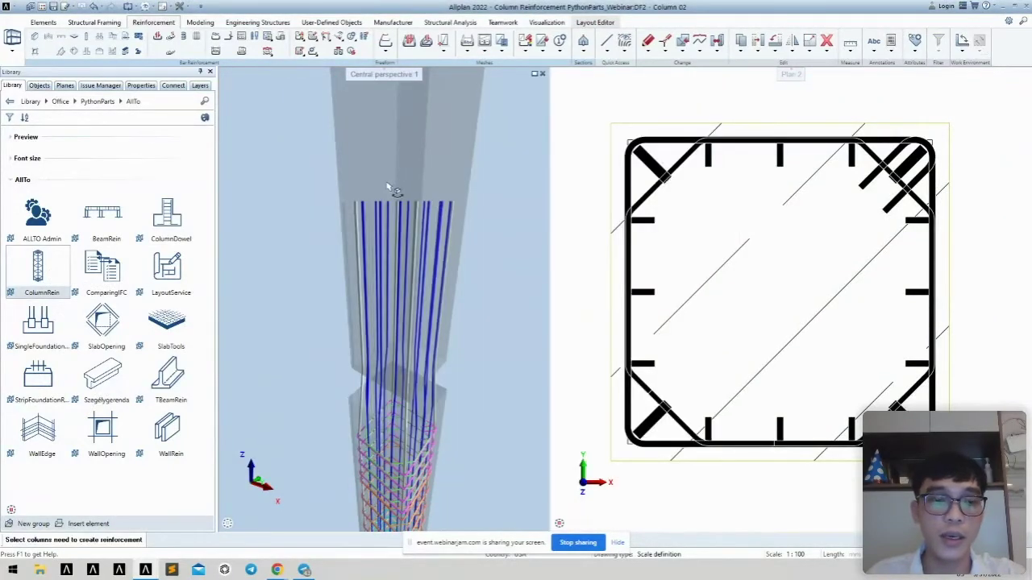
click(387, 187)
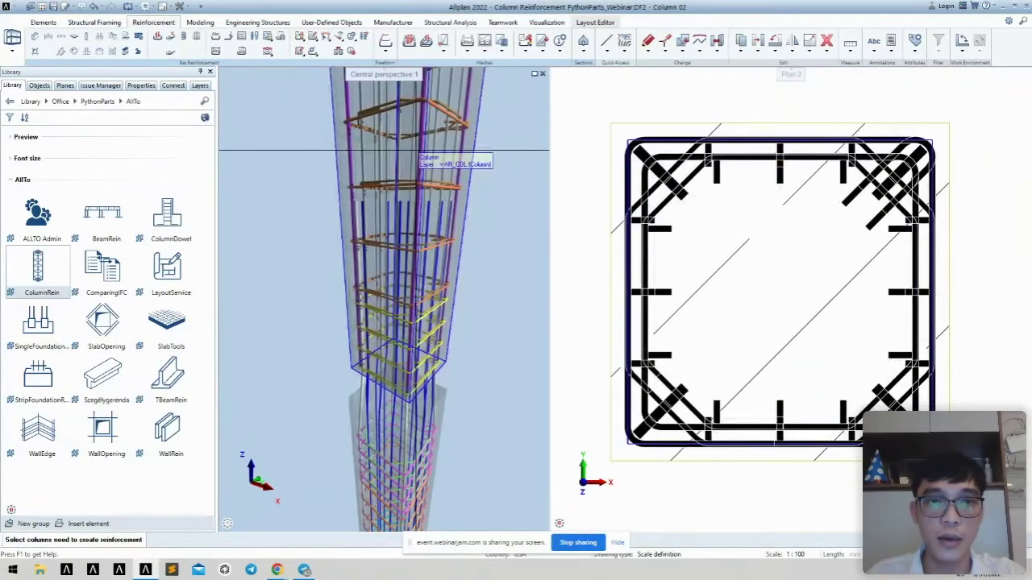
- Examine in an enlarged 3D view how the lower column's cranked bars run into the upper column's reinforcement
click(534, 74)
middle_drag(782, 311, 596, 242)
shift+middle_drag(715, 172, 796, 225)
shift+middle_drag(947, 252, 823, 234)
shift+middle_drag(505, 186, 818, 301)
scroll(818, 302, up, 3)
scroll(783, 258, up, 5)
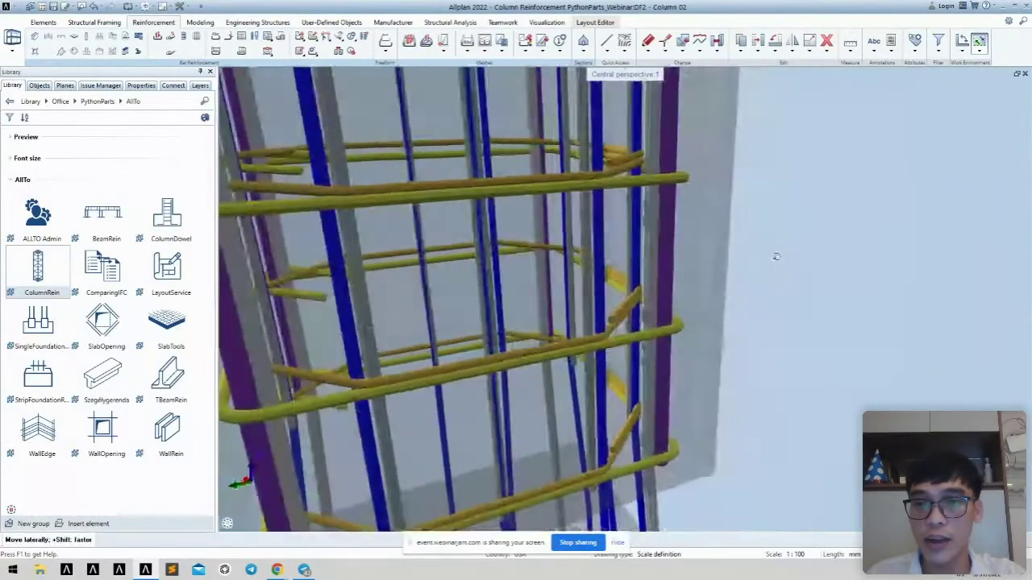
scroll(789, 255, down, 3)
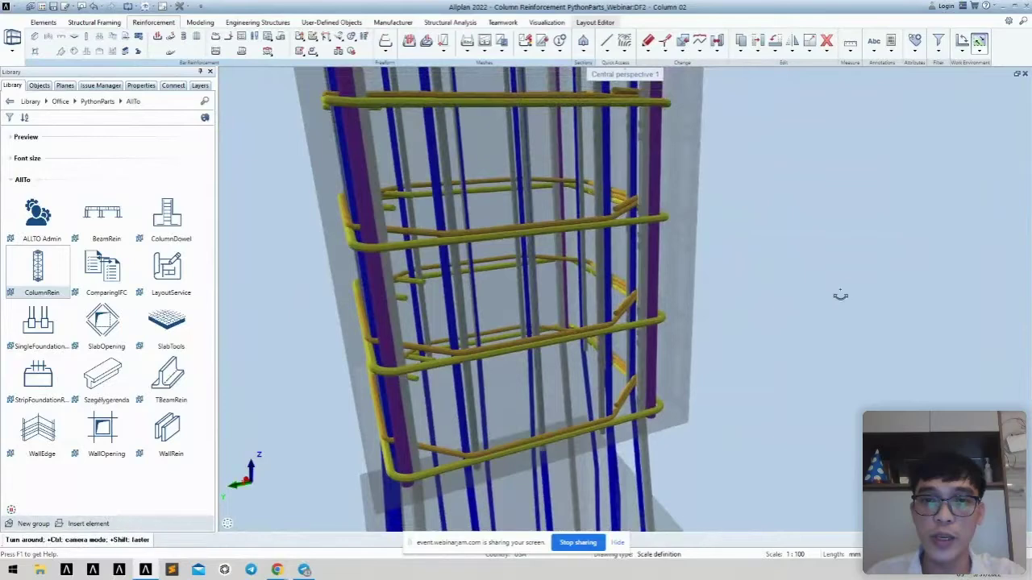
shift+middle_drag(840, 295, 831, 300)
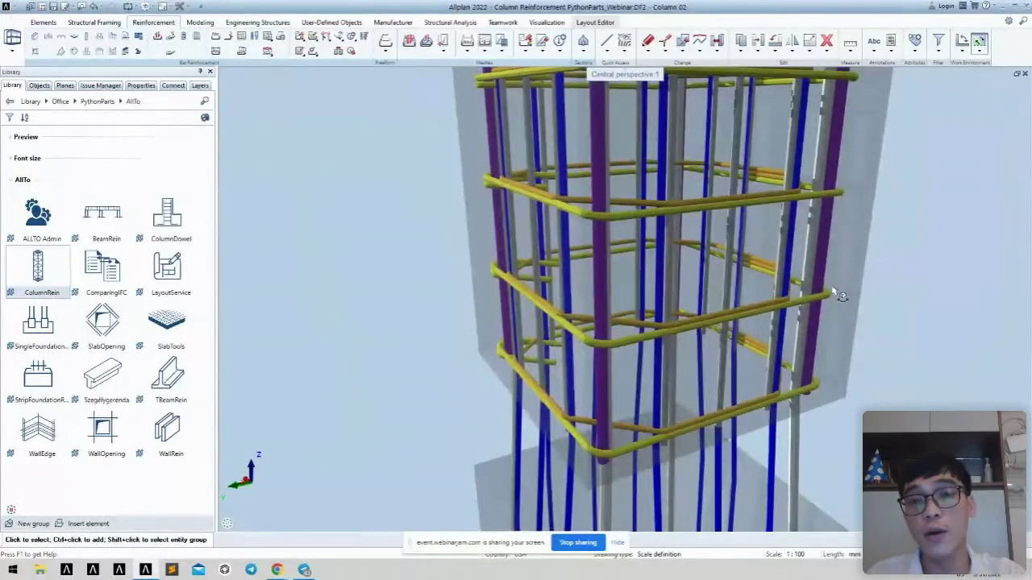
shift+middle_drag(702, 314, 516, 242)
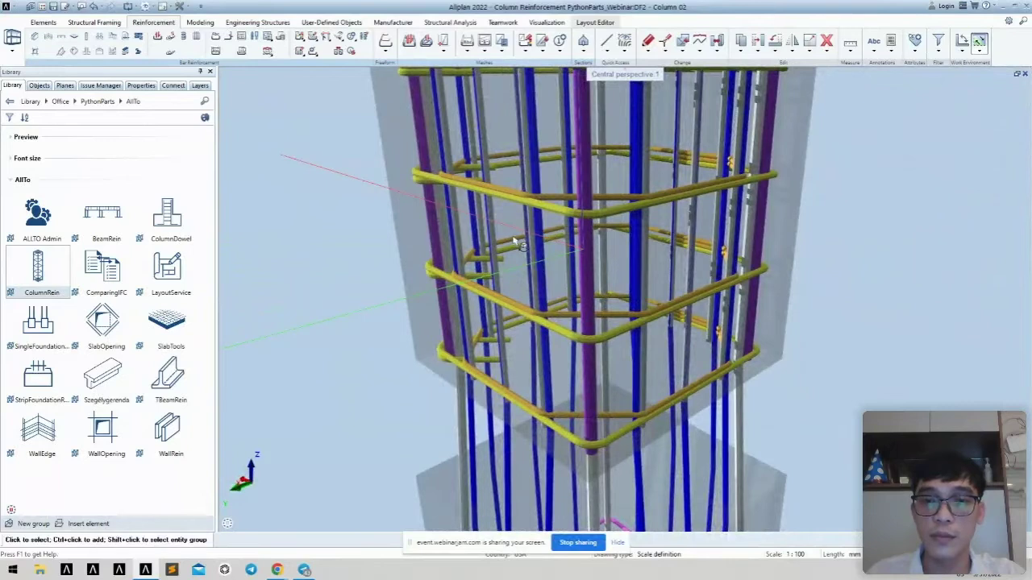
click(1017, 74)
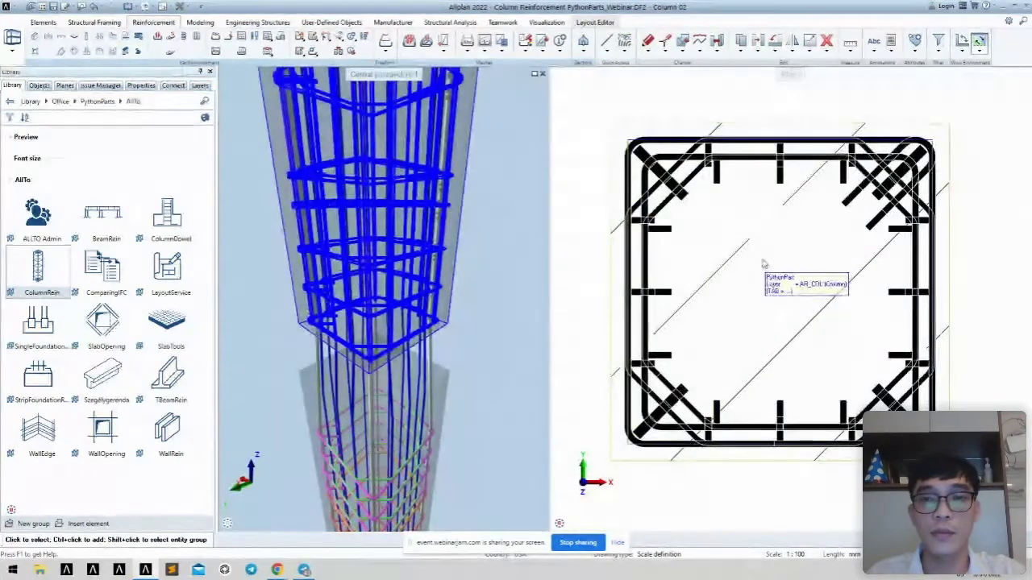
- Switch back to the Column 01 drawing file with the single bare square column
double_click(715, 97)
double_click(296, 187)
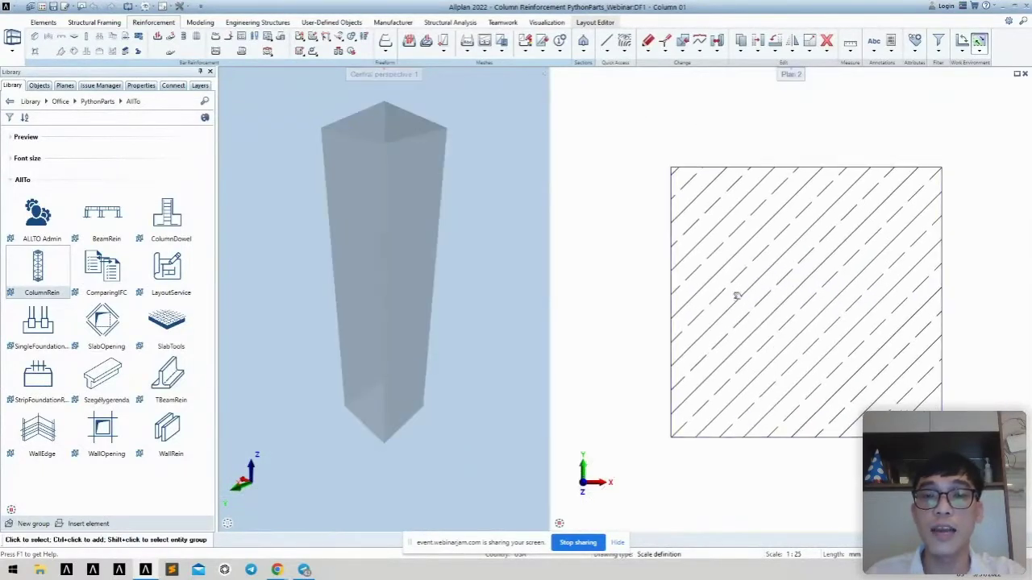
shift+middle_drag(374, 279, 408, 260)
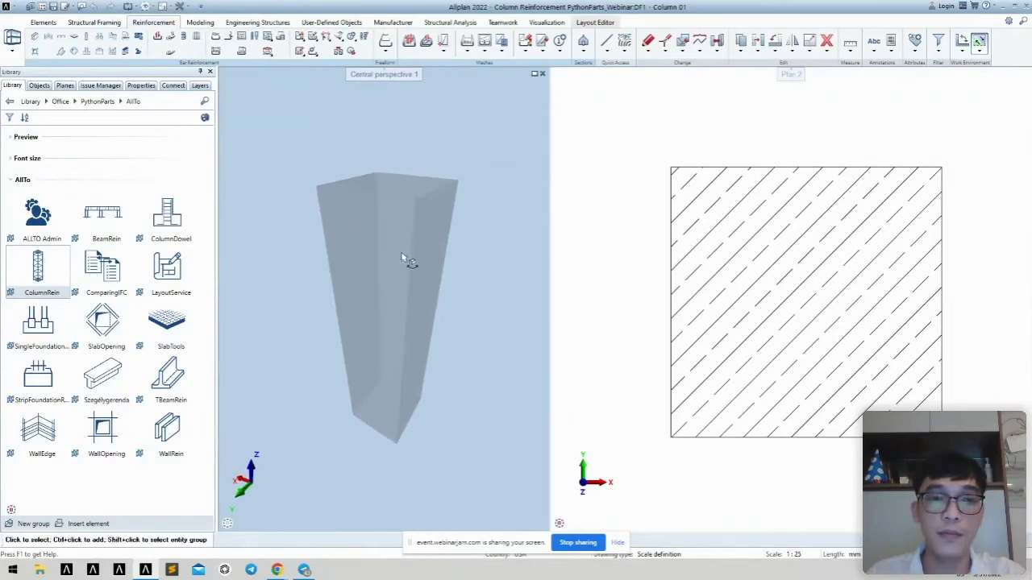
- Turn on the column section's title in the Column Reinforcement settings and define its text as "Column" followed by the Column Name placeholder
click(39, 274)
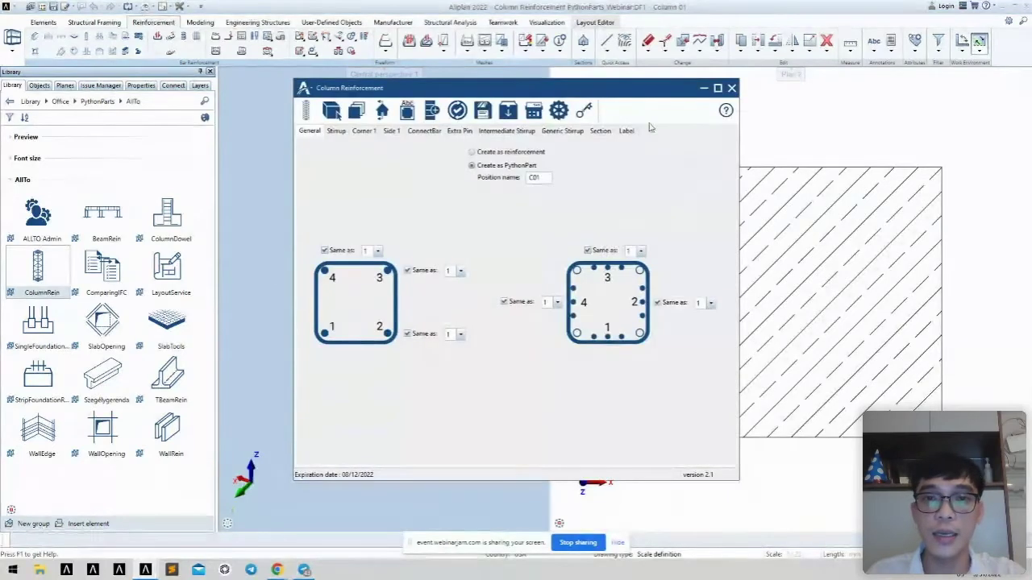
click(603, 133)
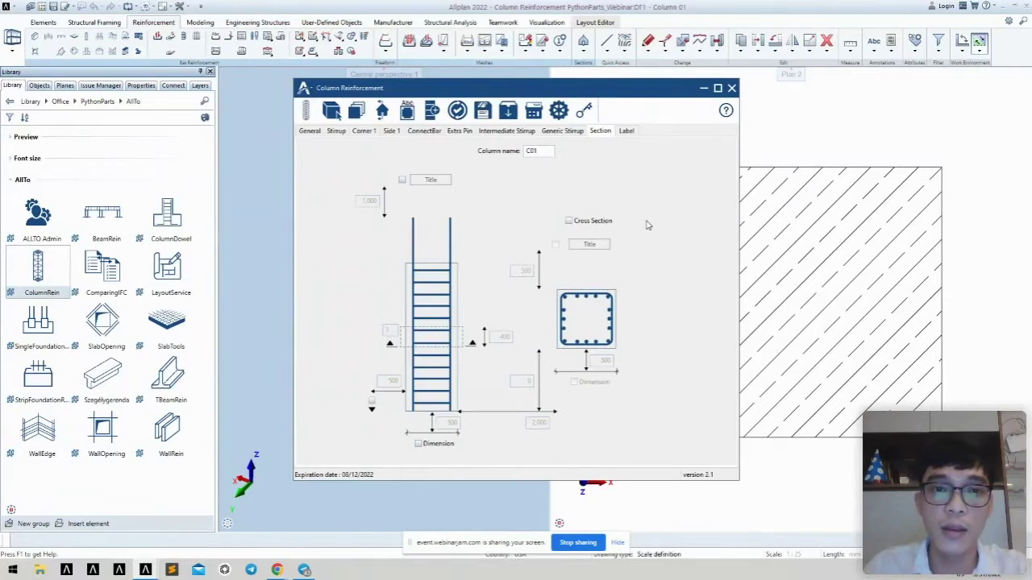
click(401, 181)
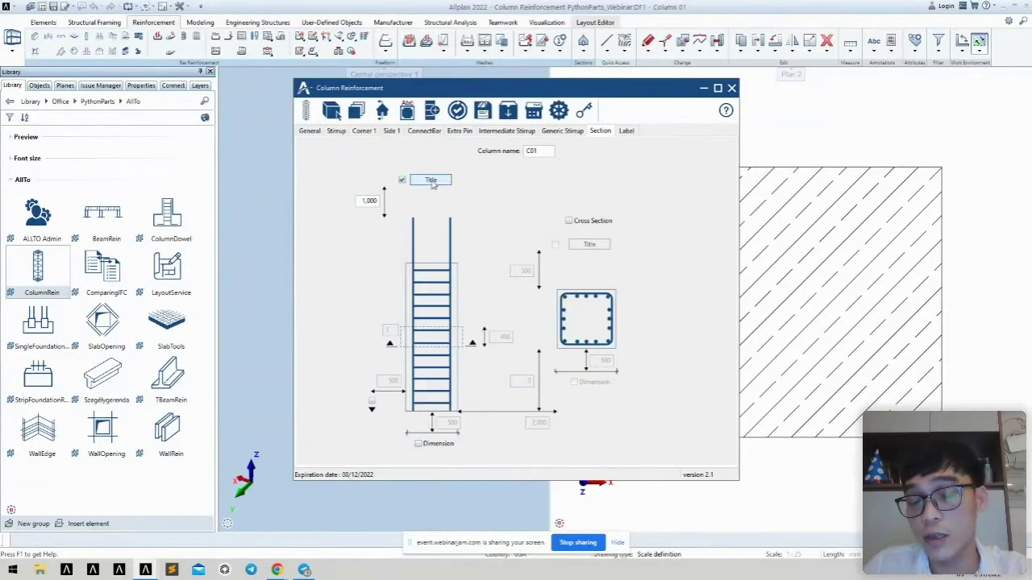
click(432, 181)
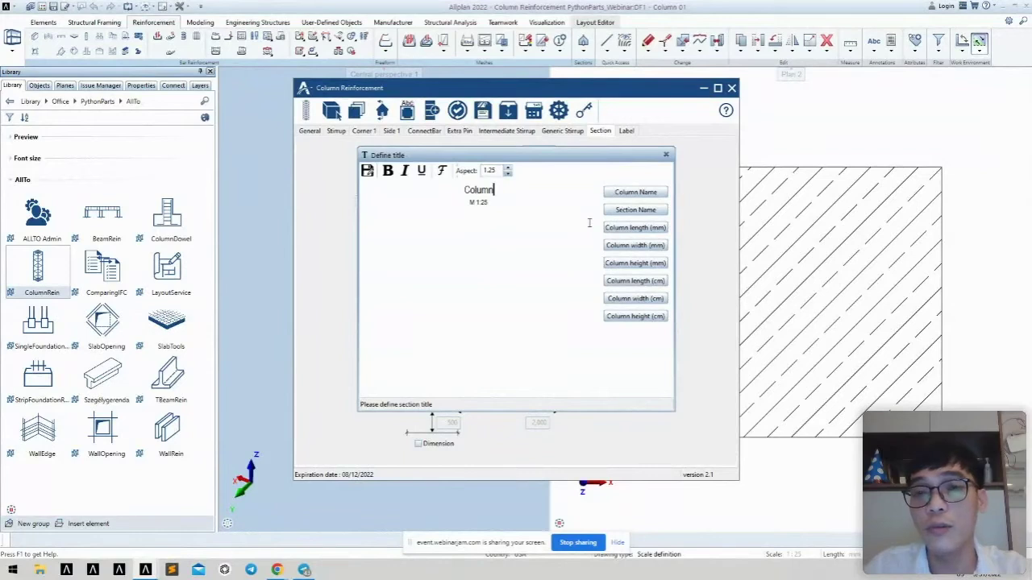
click(636, 192)
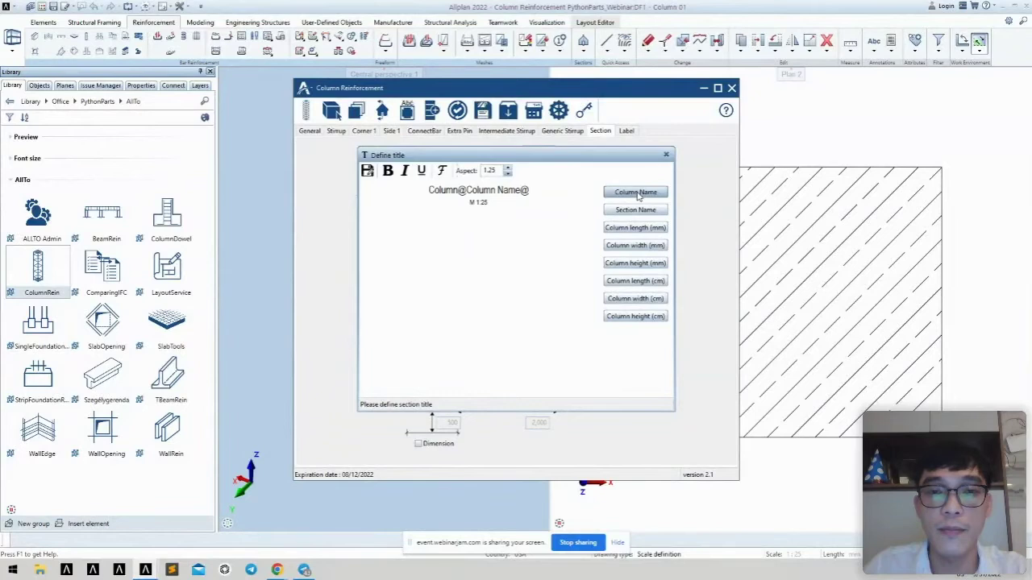
- Set the font size of the "Column@Column Name@" line in the section title to 50
drag(427, 190, 561, 195)
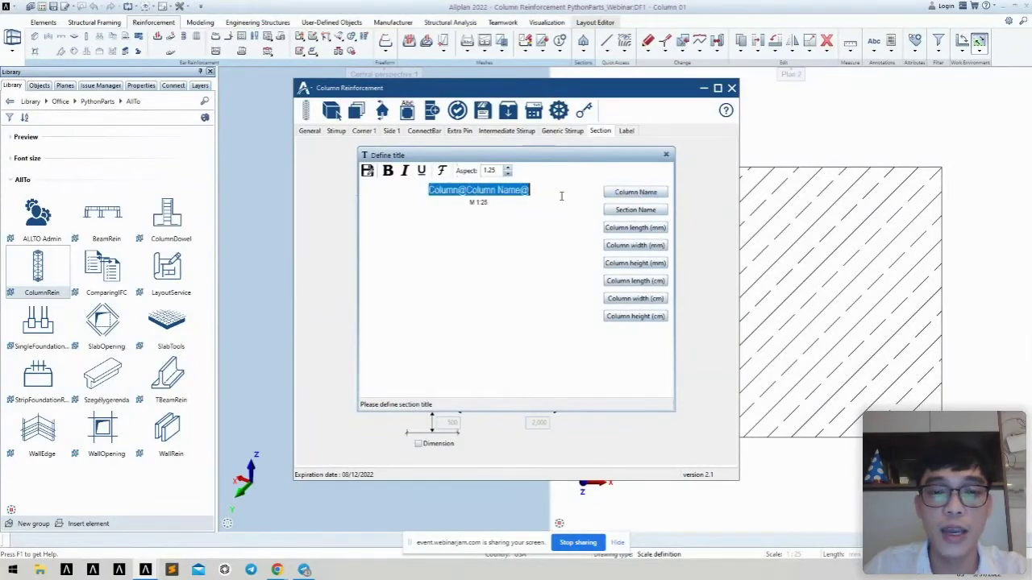
click(443, 170)
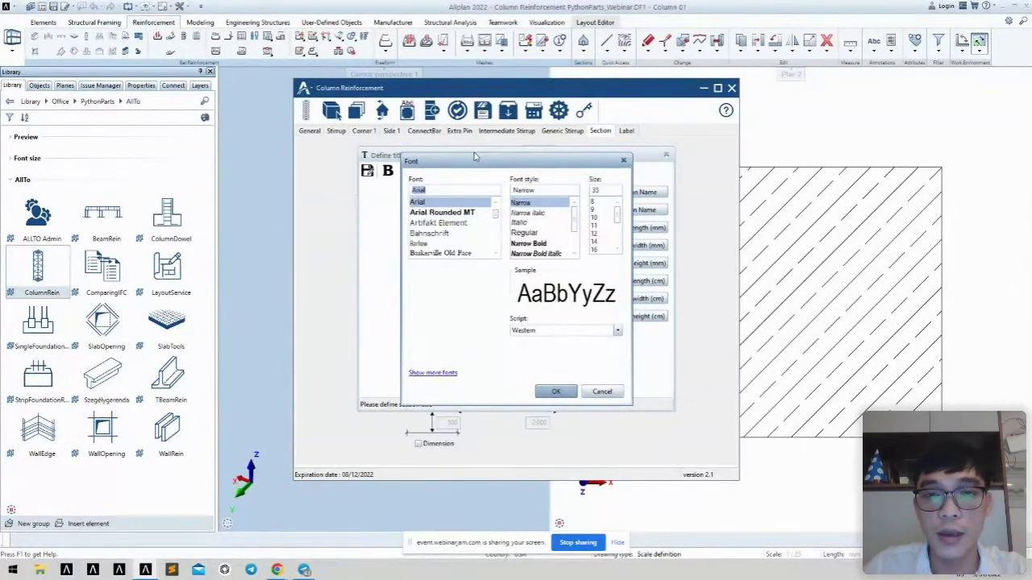
double_click(594, 190)
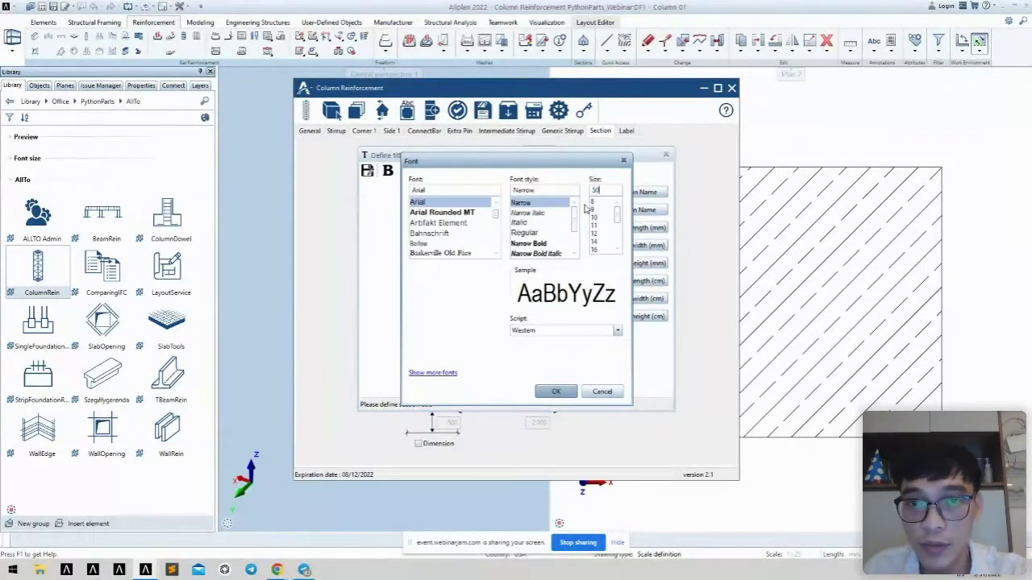
click(556, 392)
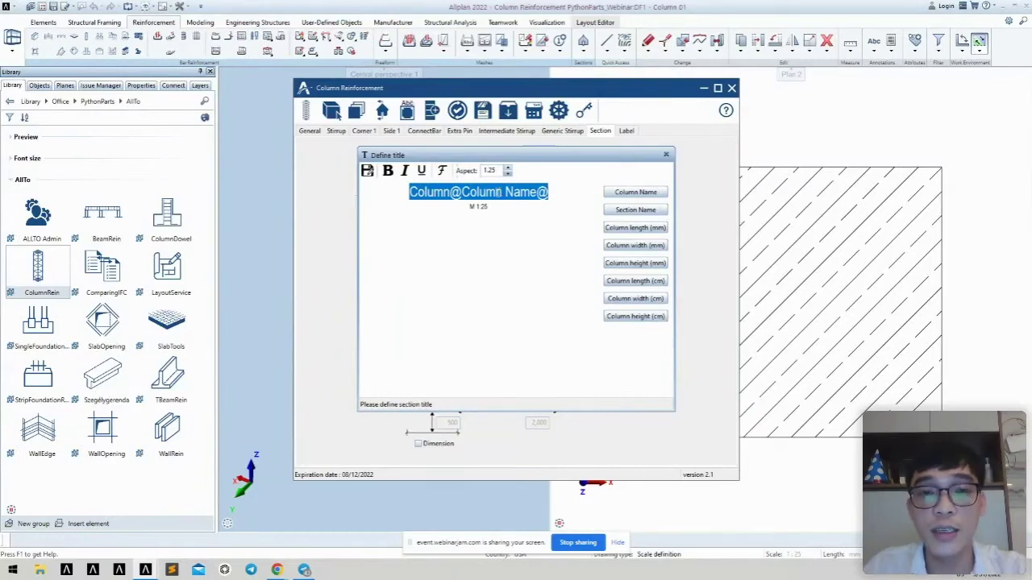
- Make the "Column@Column Name@" title line bold and underlined, without italics, and save the title definition
click(421, 170)
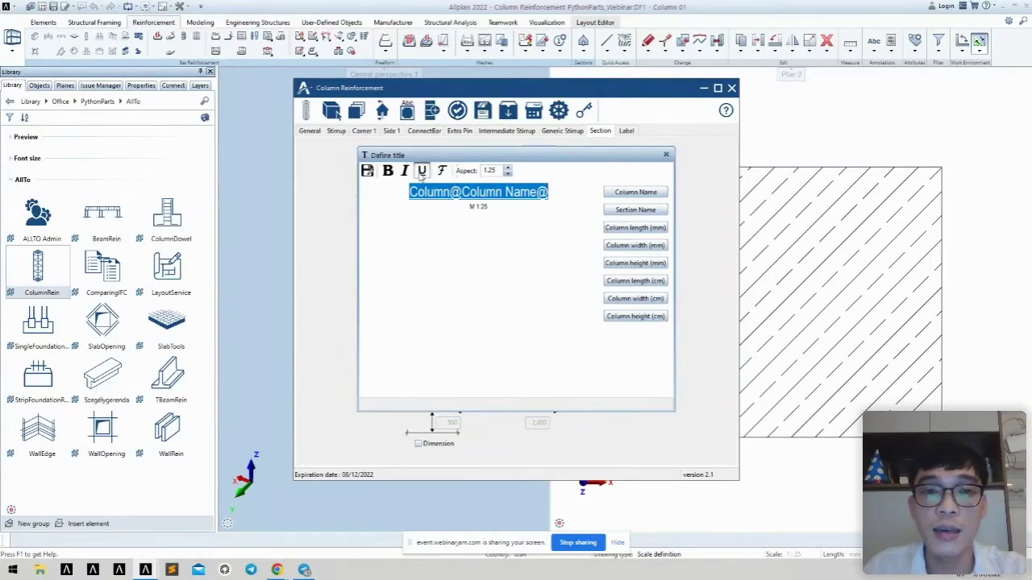
click(404, 170)
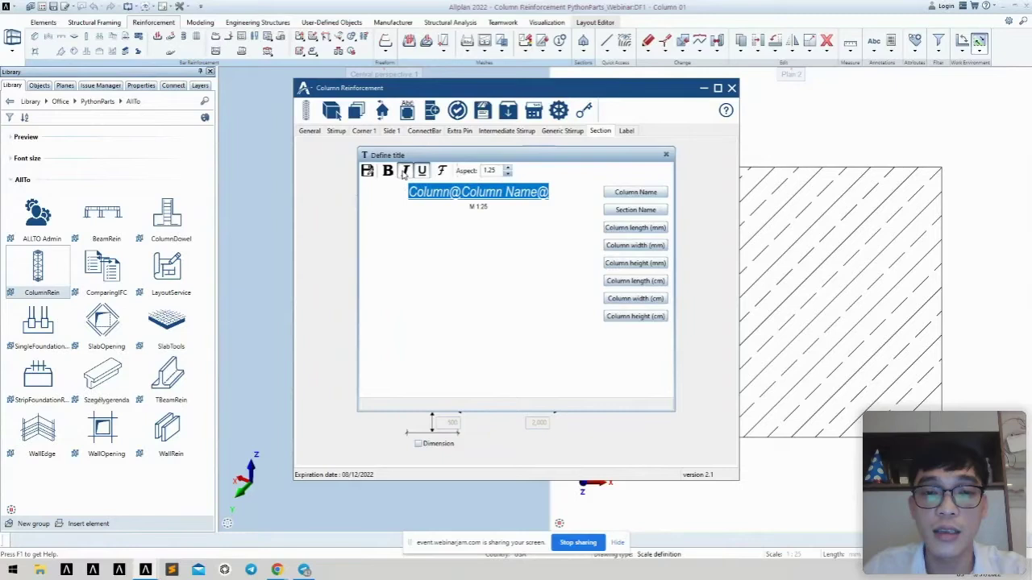
click(404, 172)
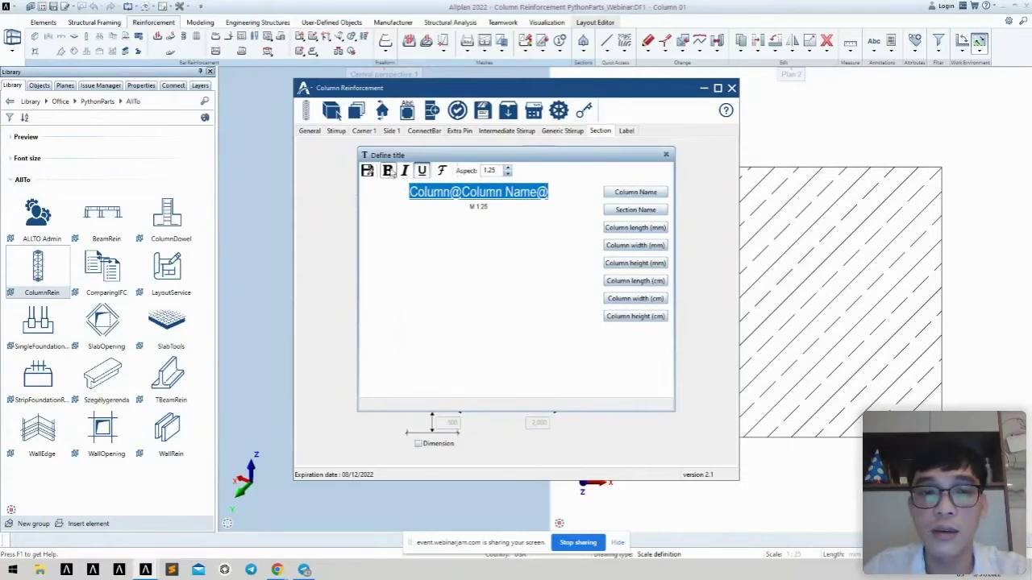
click(387, 171)
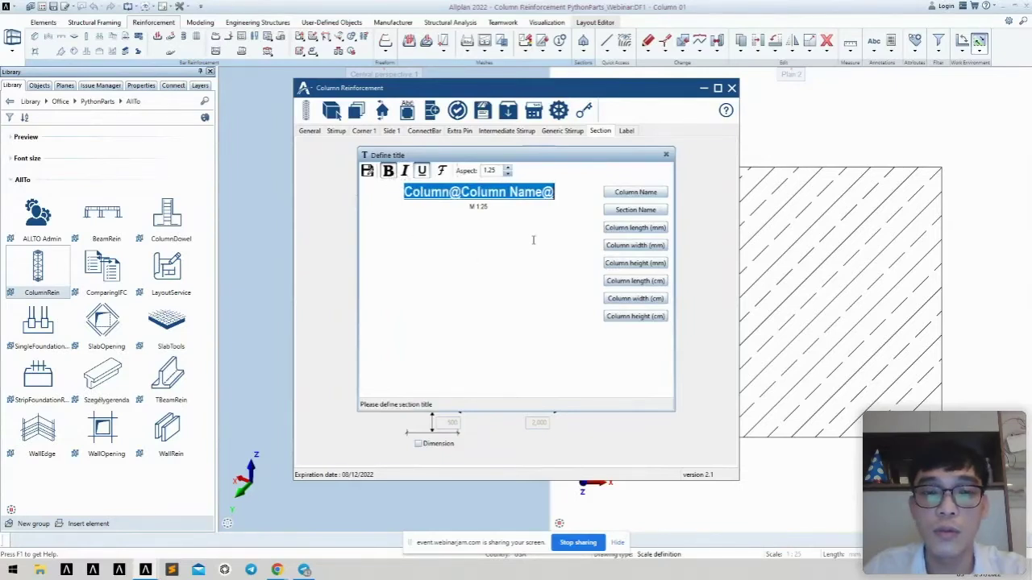
click(534, 240)
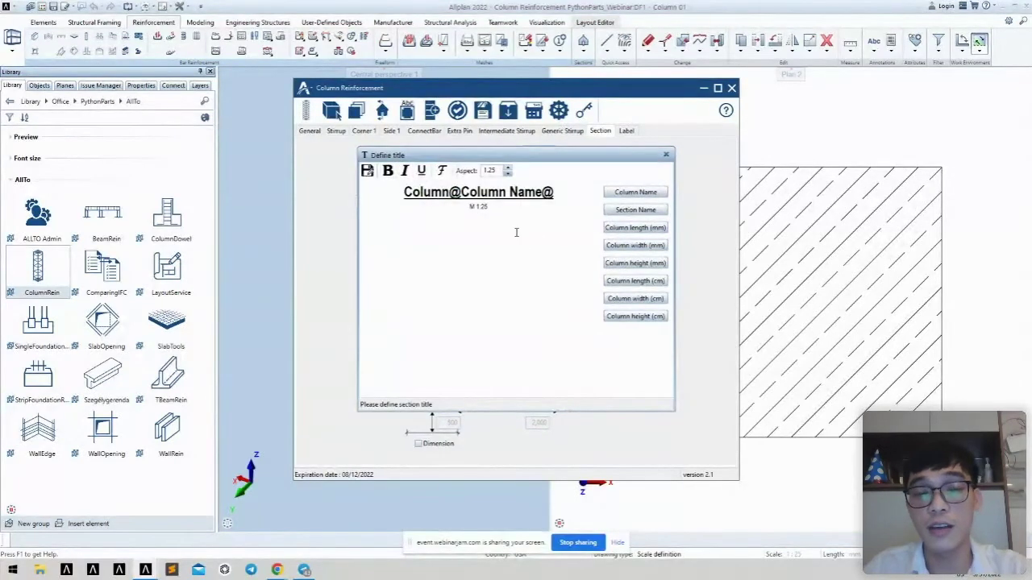
click(368, 171)
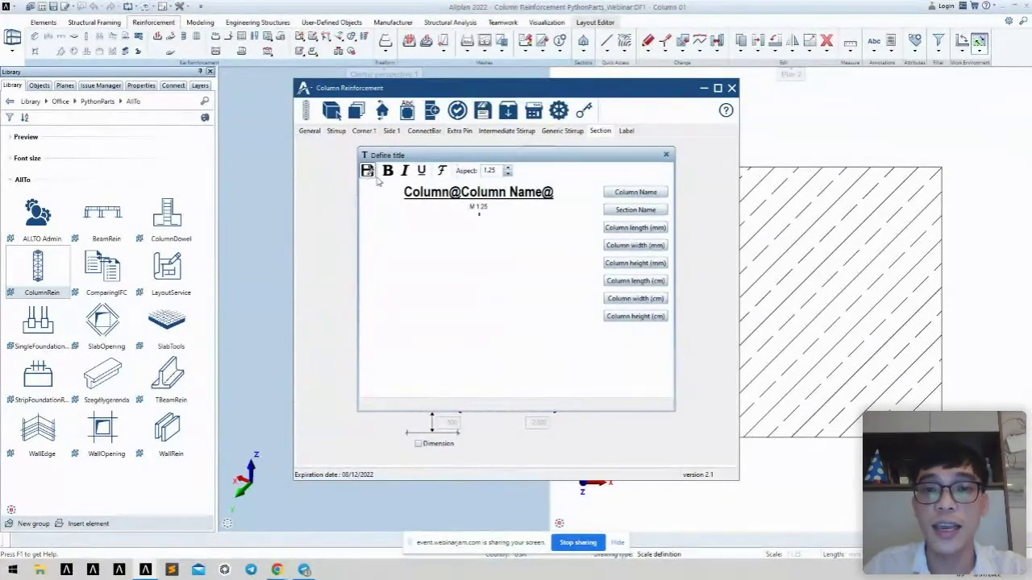
click(666, 154)
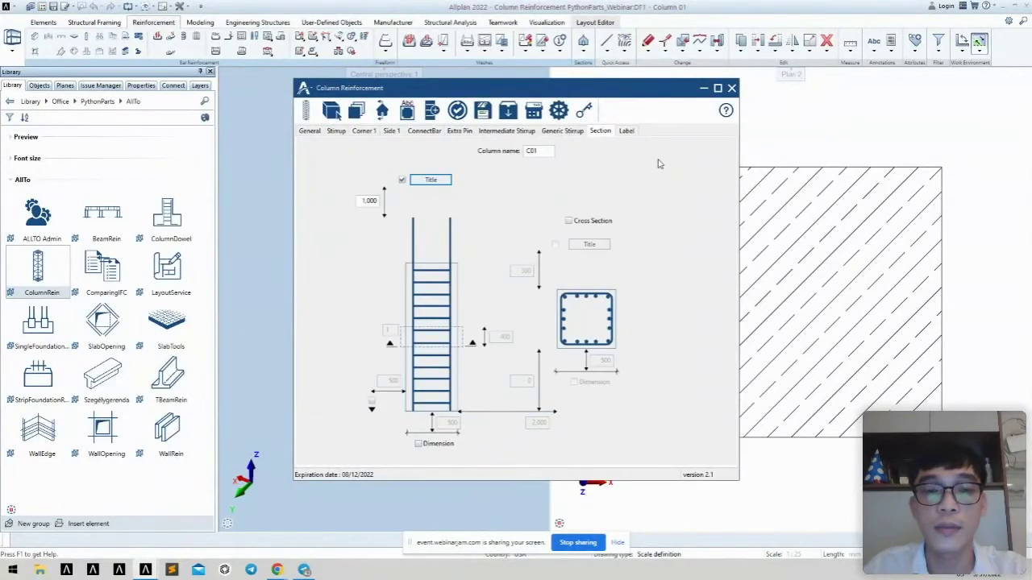
- Enable the level mark and dimensions for the column's longitudinal section, plus a cross section with its own title and dimensions
click(362, 201)
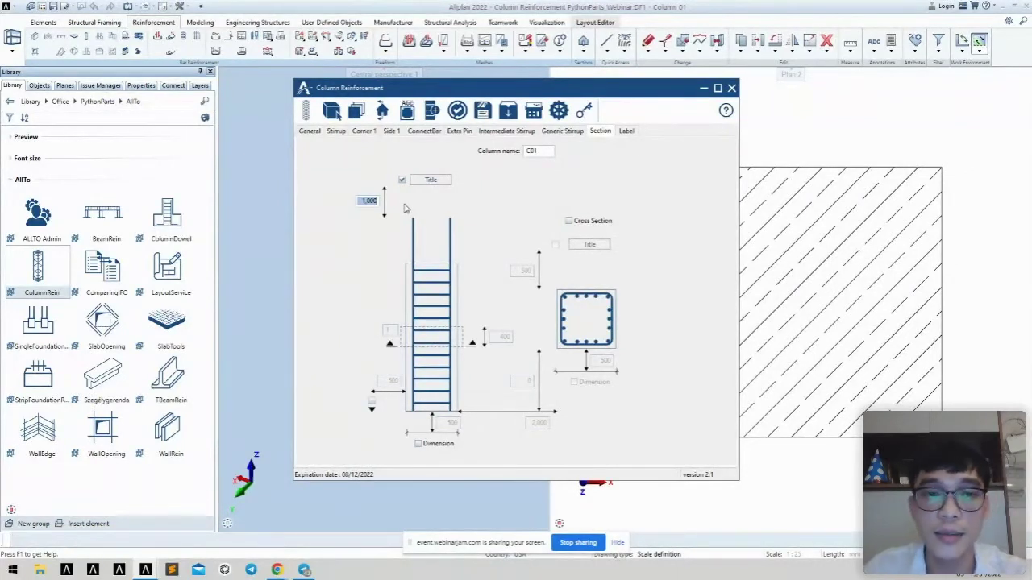
click(372, 401)
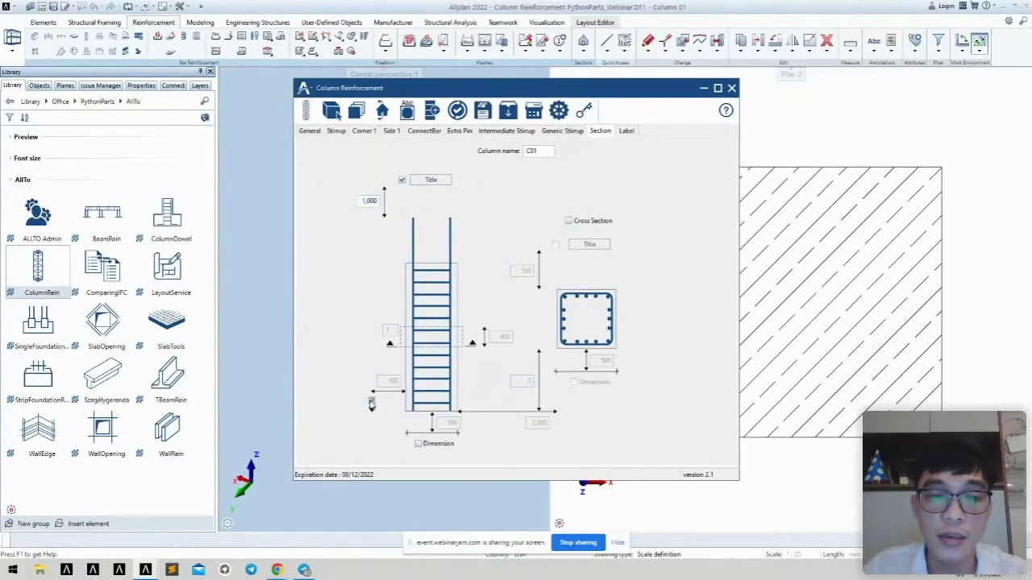
click(418, 444)
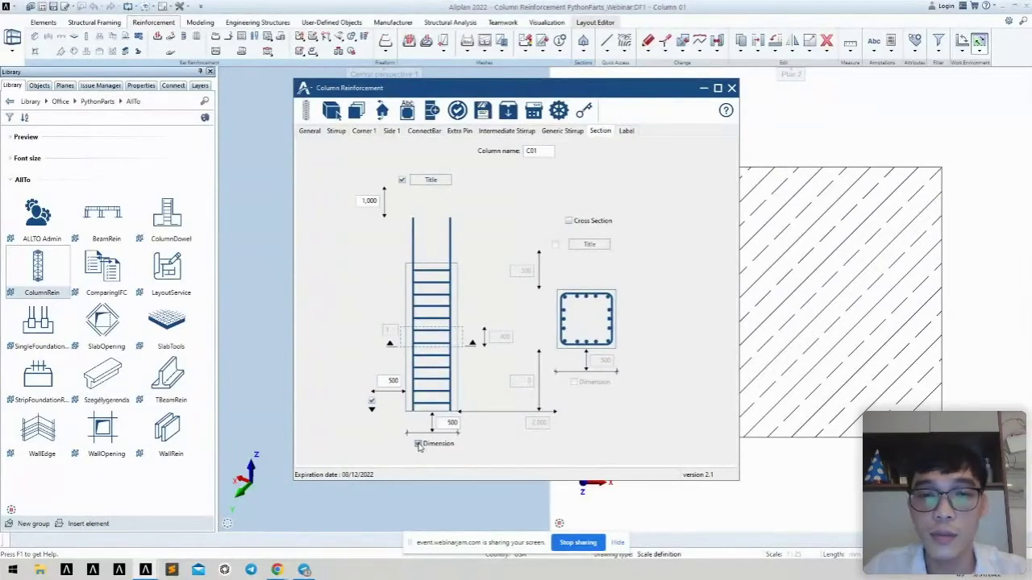
click(569, 221)
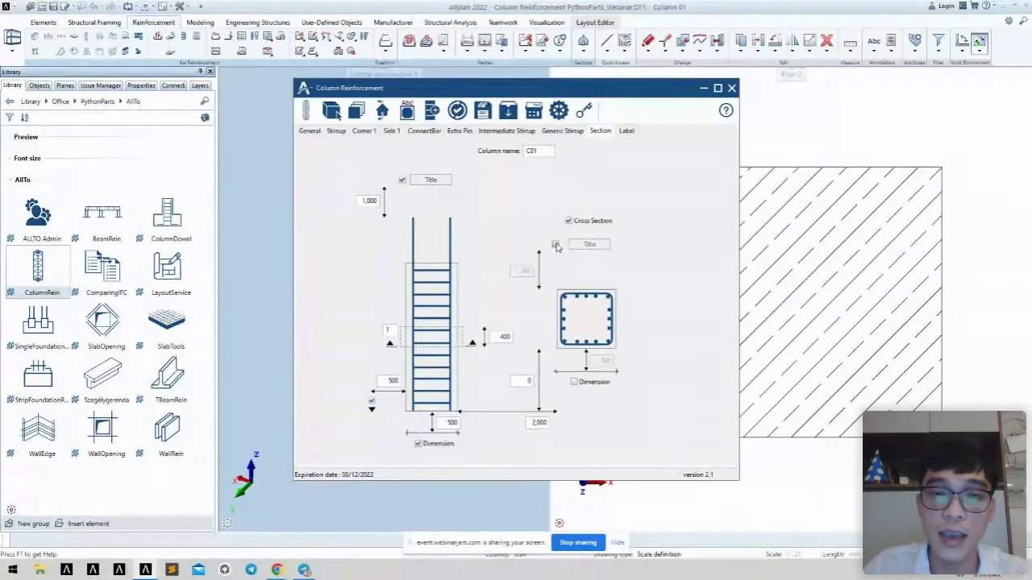
click(555, 245)
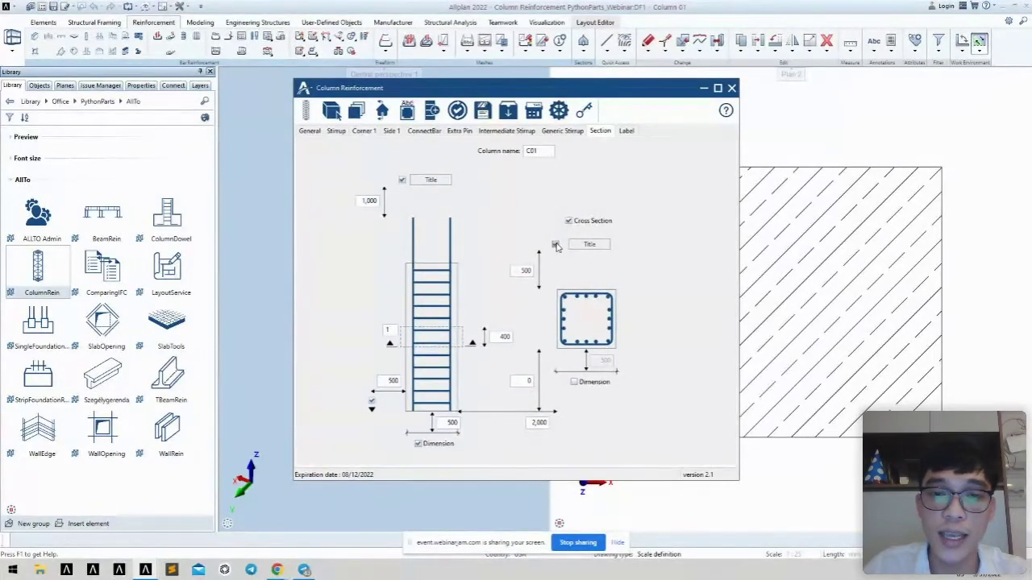
click(573, 382)
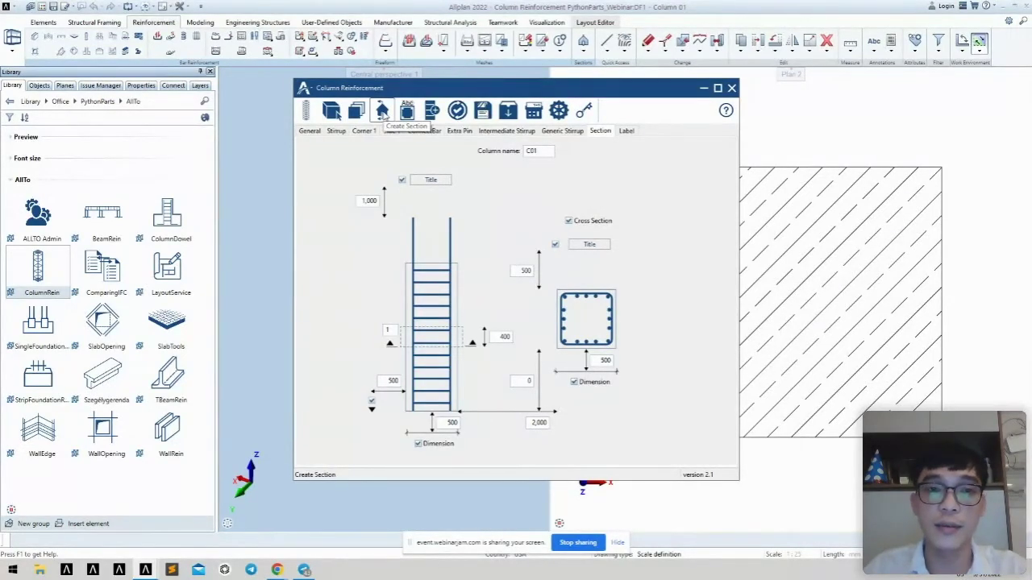
- Create the sections of the square column, placing them beside the column in an enlarged plan view
click(382, 112)
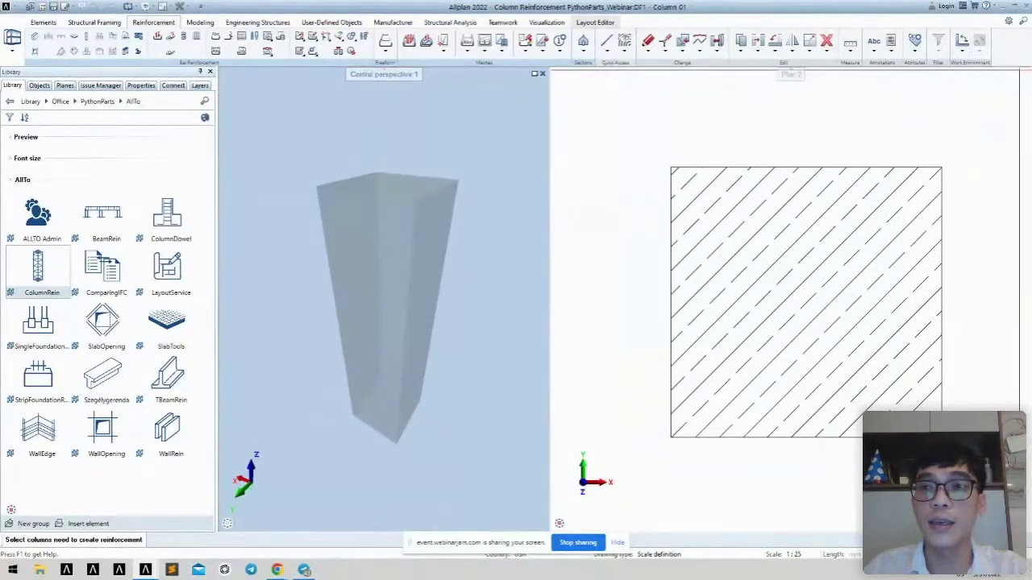
click(1017, 74)
scroll(584, 266, down, 5)
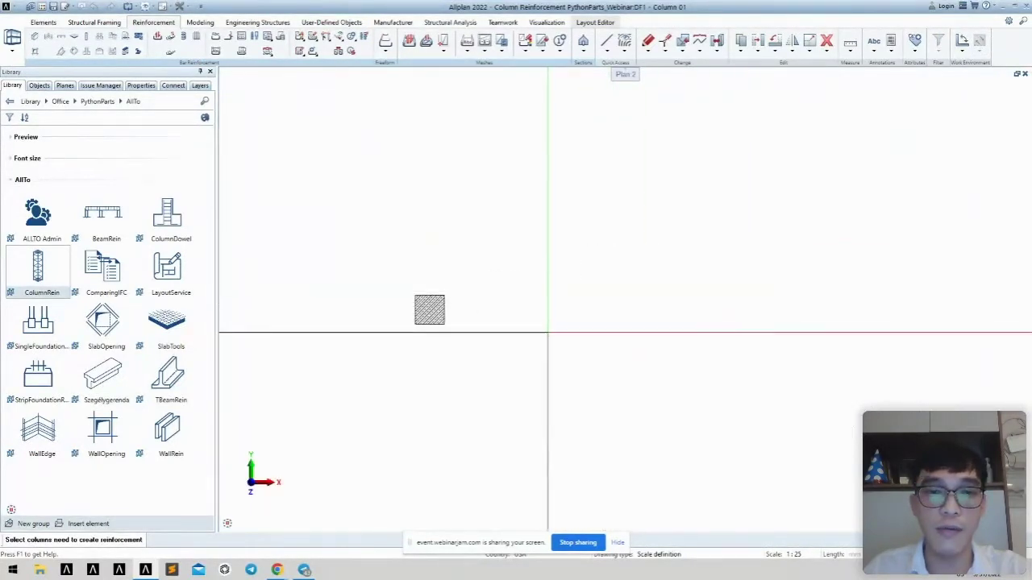
middle_drag(562, 334, 516, 360)
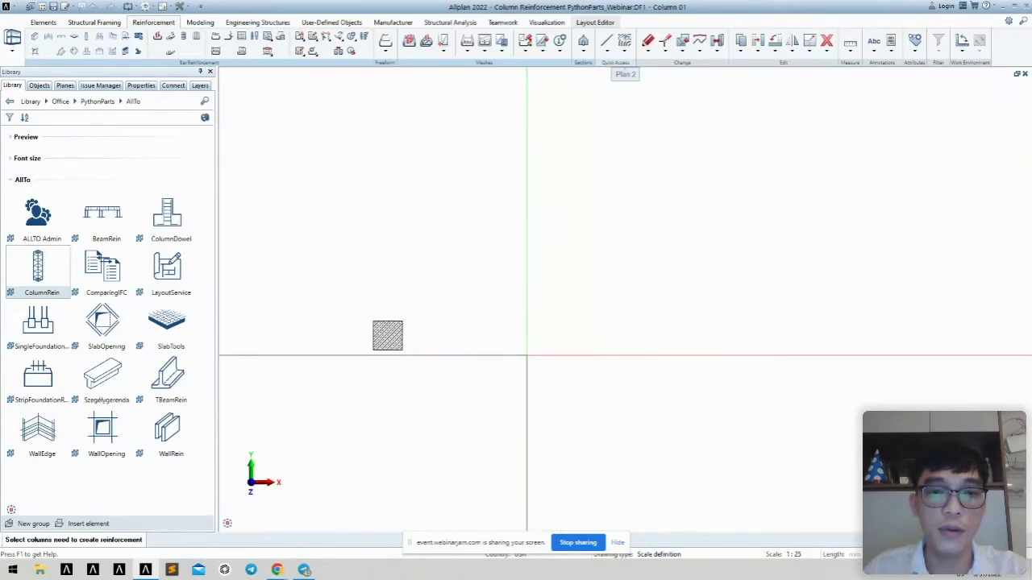
click(377, 336)
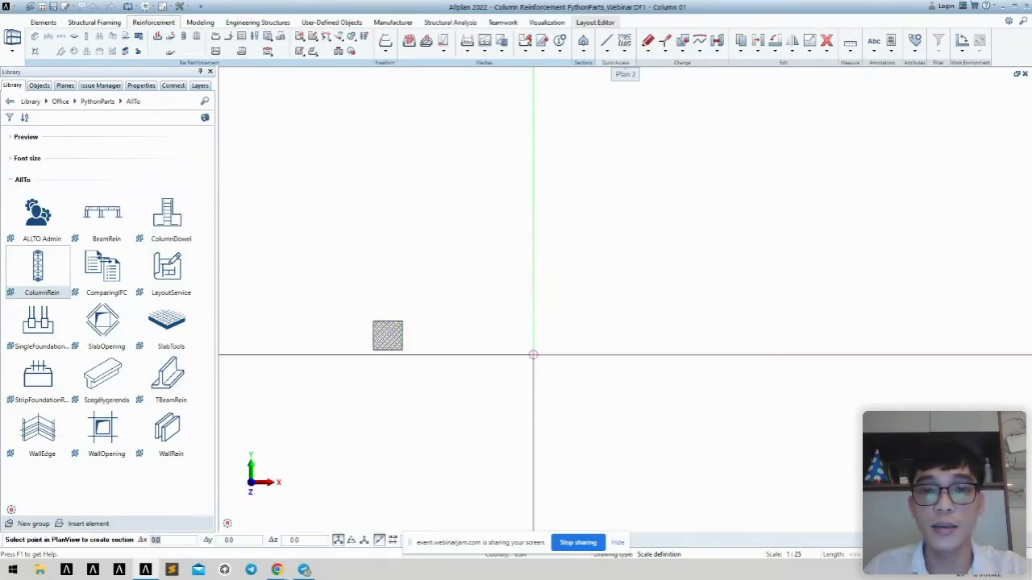
click(532, 355)
- Examine the titles, dimensions and level mark of the generated column elevation and its cross sections
scroll(590, 322, up, 2)
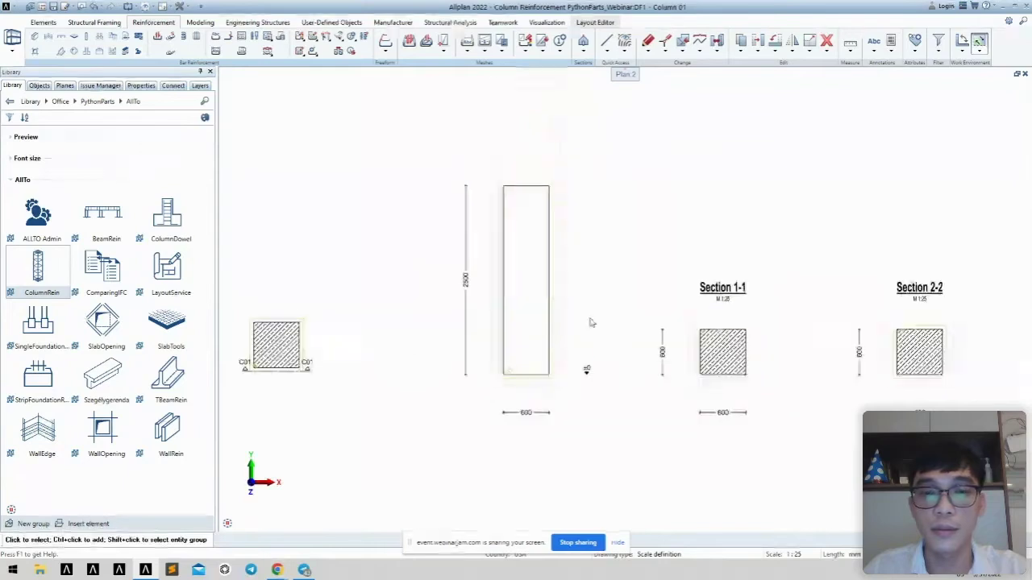
mouse_move(759, 297)
middle_down()
mouse_move(578, 224)
mouse_move(537, 234)
mouse_move(536, 248)
middle_up()
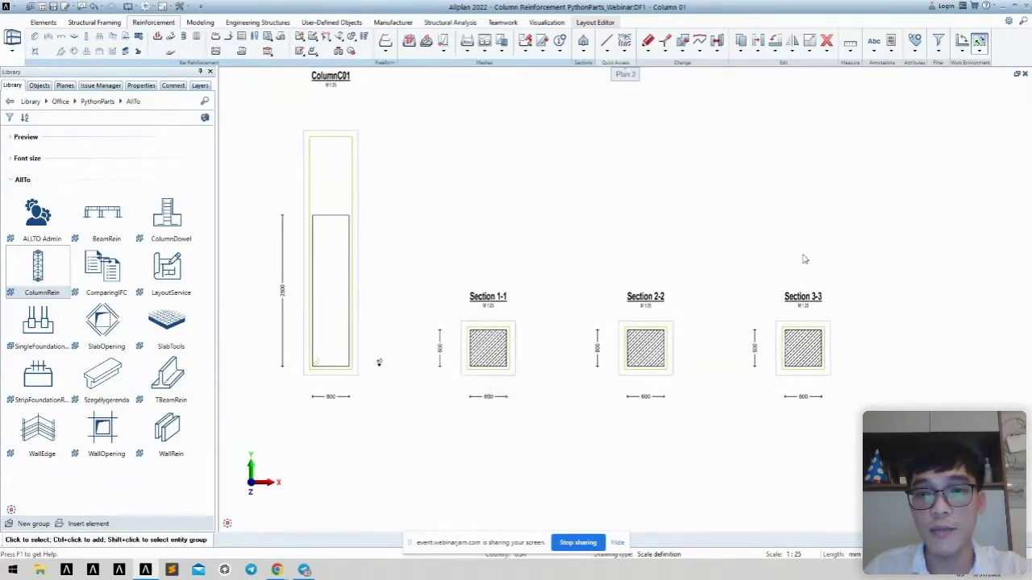
scroll(494, 326, up, 2)
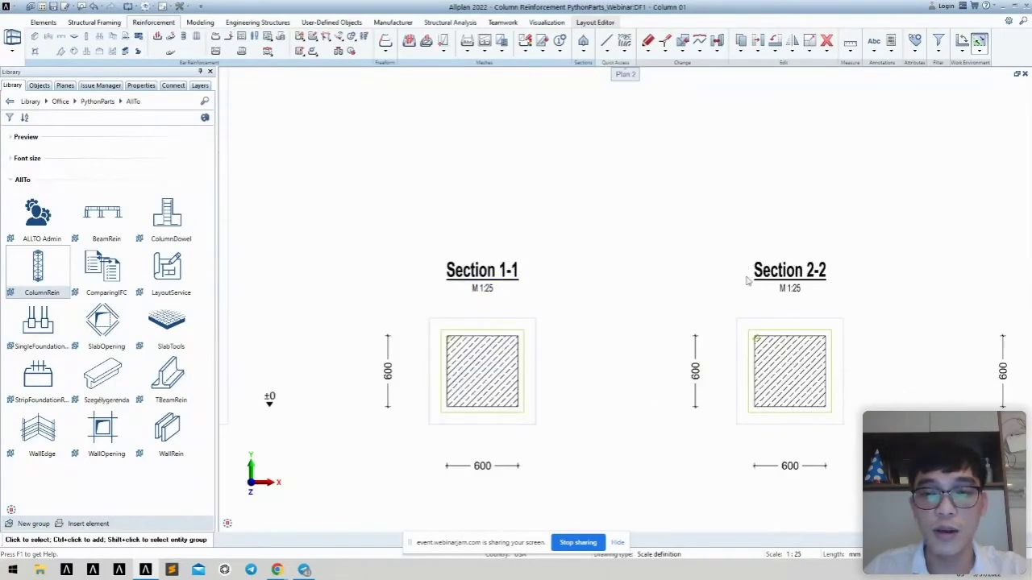
middle_drag(865, 316, 706, 295)
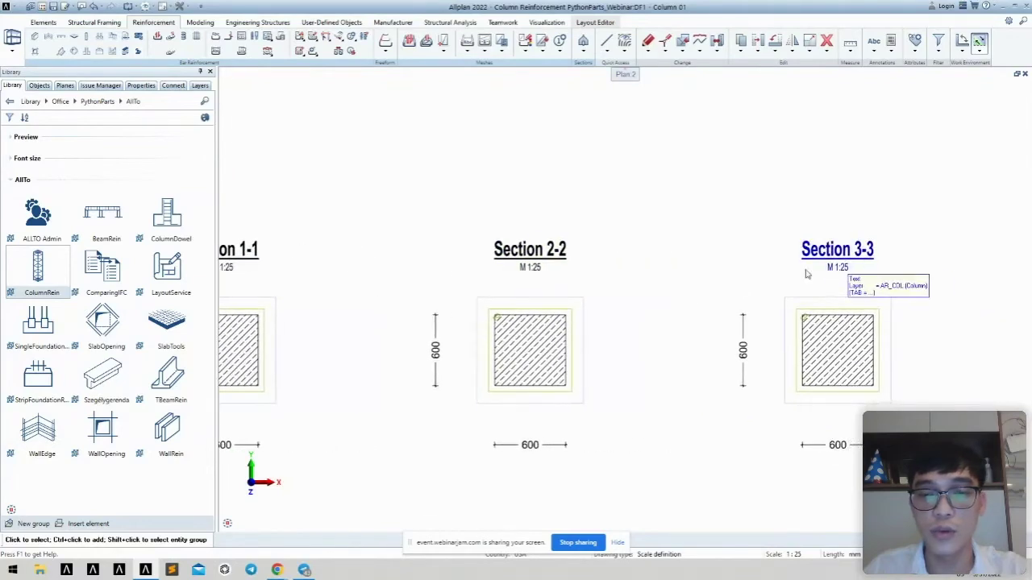
scroll(729, 293, down, 2)
scroll(735, 292, down, 2)
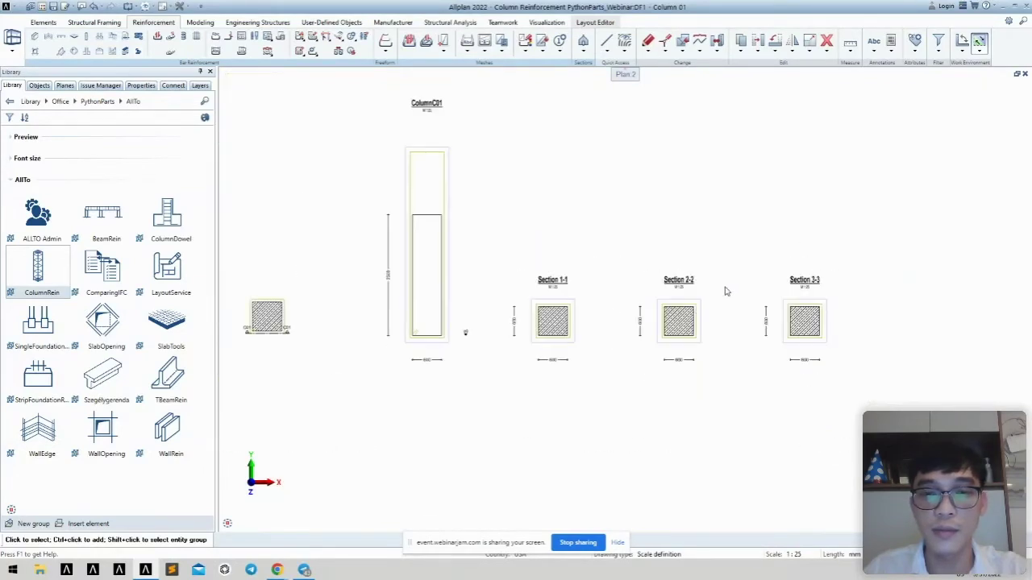
middle_drag(592, 219, 634, 257)
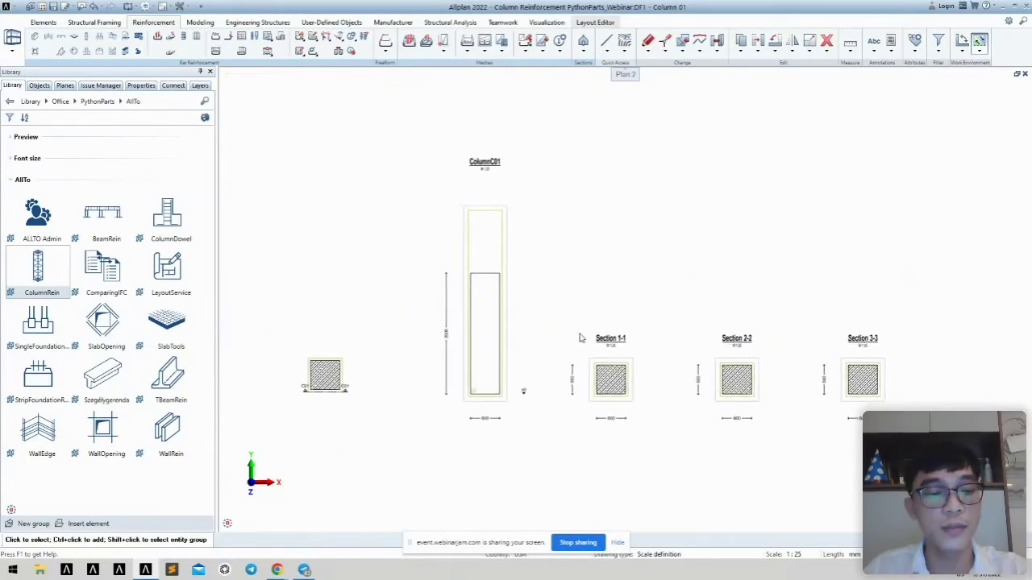
- Undo the creation of the column's longitudinal section and cross sections, leaving only the bare column
key(ctrl+z)
key(ctrl+z)
key(ctrl+z)
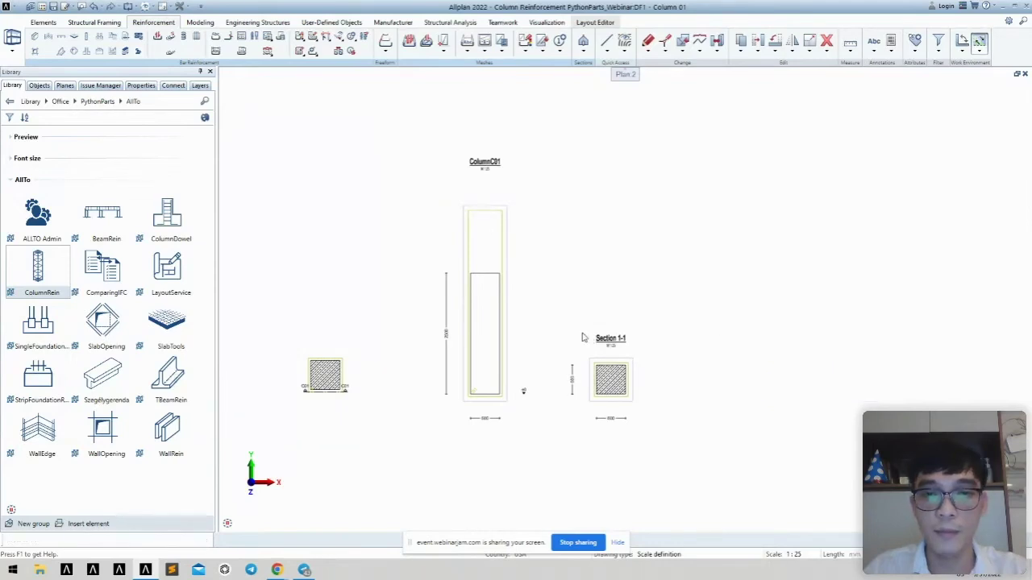
key(ctrl+z)
key(ctrl+z)
key(ctrl+z)
key(ctrl+z)
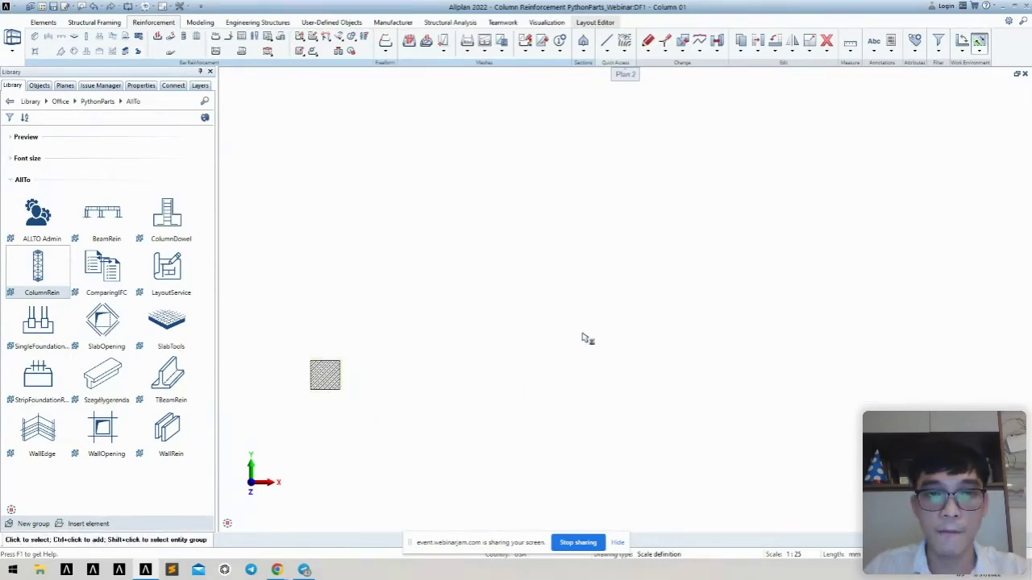
key(ctrl+z)
key(ctrl+z)
key(ctrl+z)
key(ctrl+z)
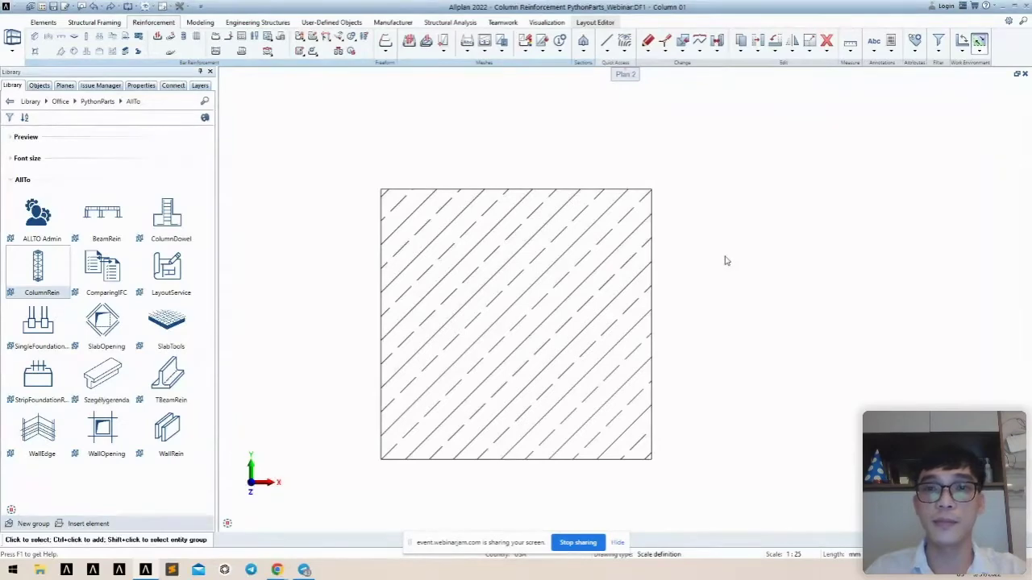
- Open the Reinforcement and Column sections drawing files for editing alongside Column 01, and restore the split 3D and plan view
key(ctrl+o)
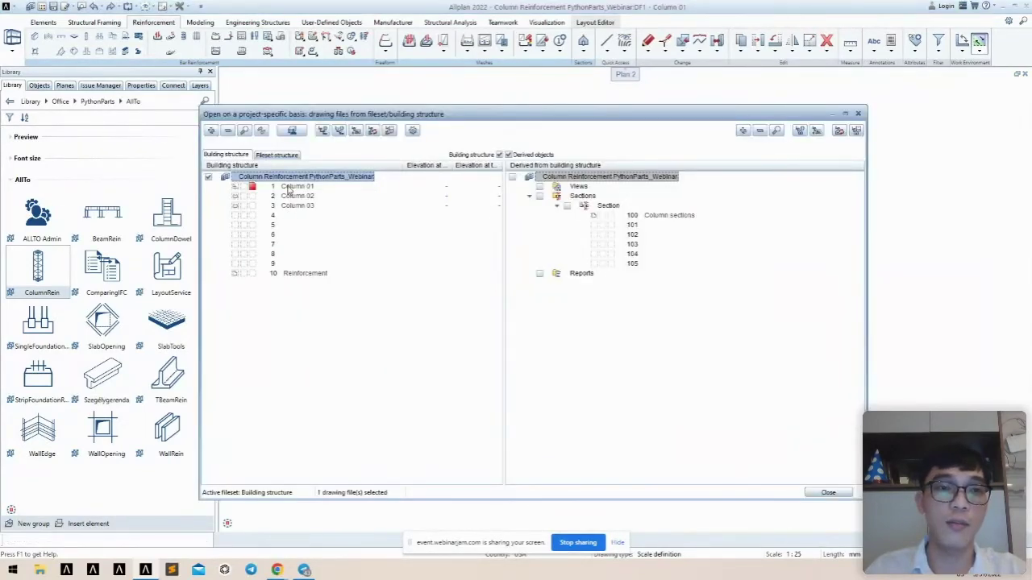
click(245, 274)
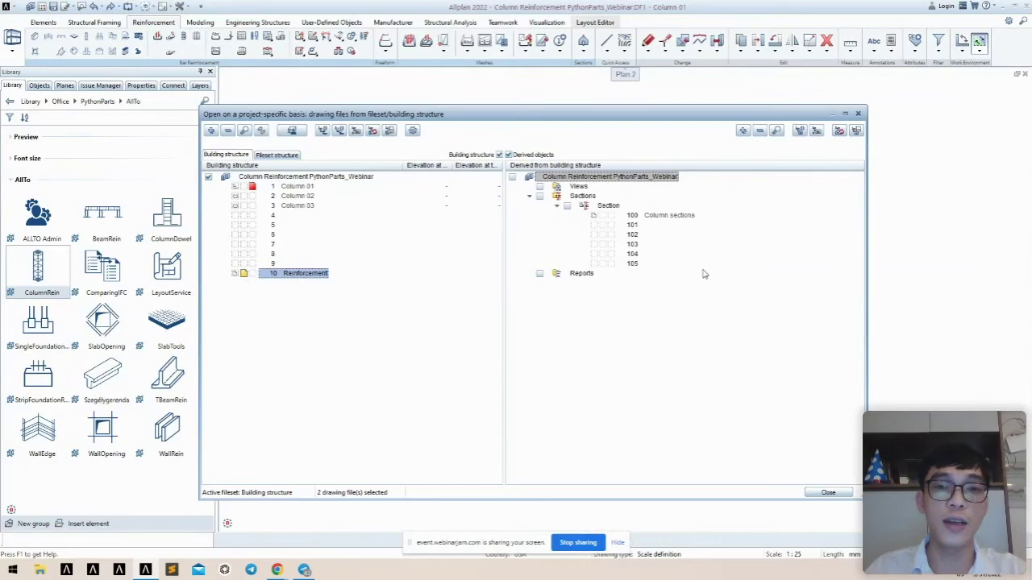
click(607, 216)
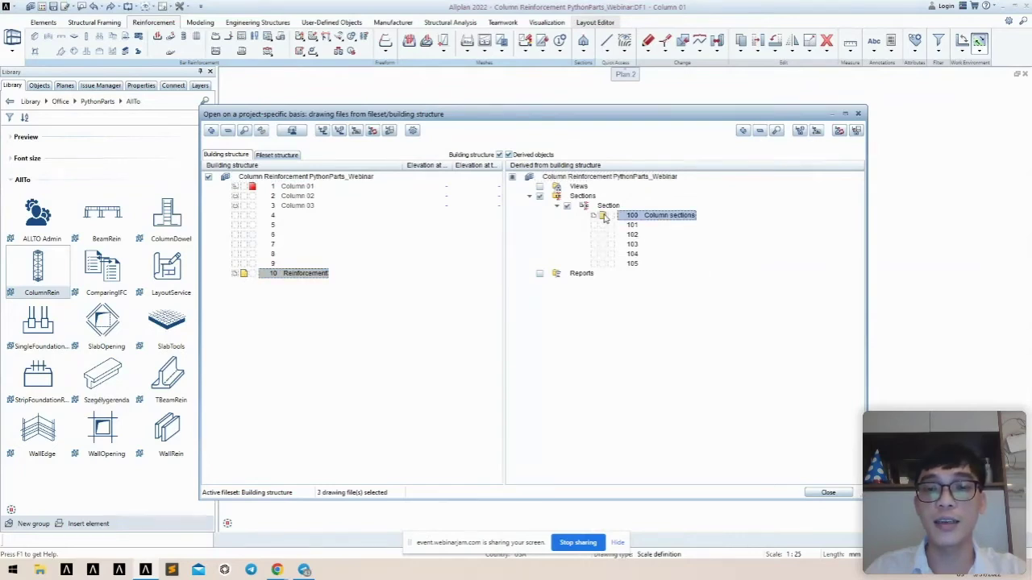
click(830, 495)
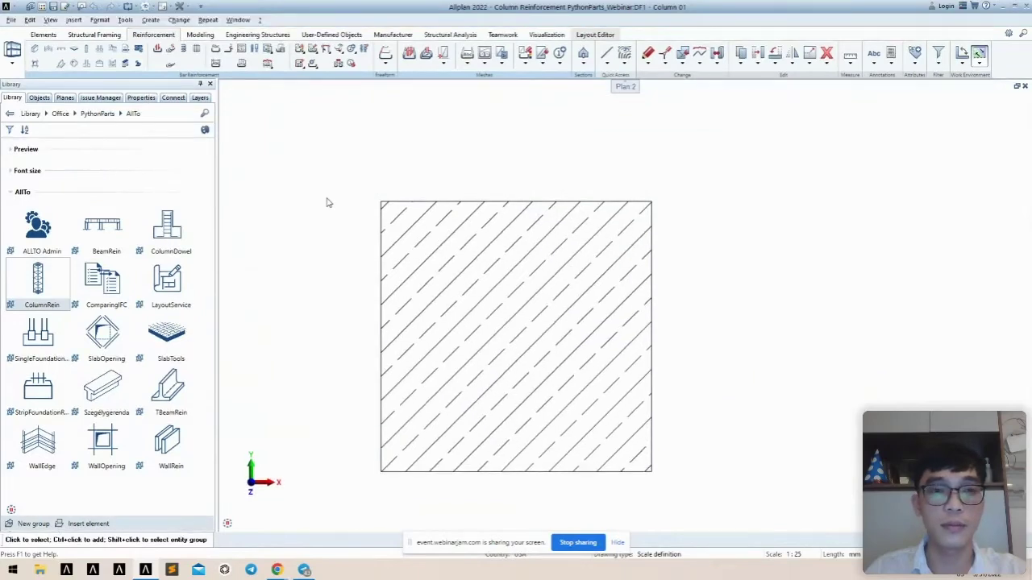
click(1018, 75)
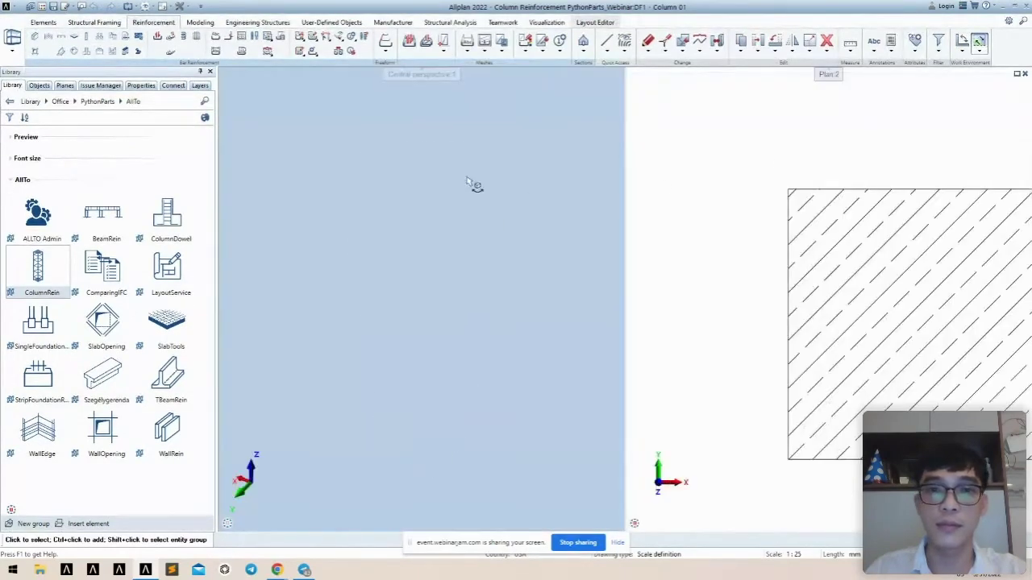
- Open the Column Reinforcement PythonPart and review its stirrup, corner bar, side bar, connecting bar, extra pin and intermediate stirrup settings
scroll(735, 238, down, 3)
middle_drag(801, 304, 879, 302)
click(41, 273)
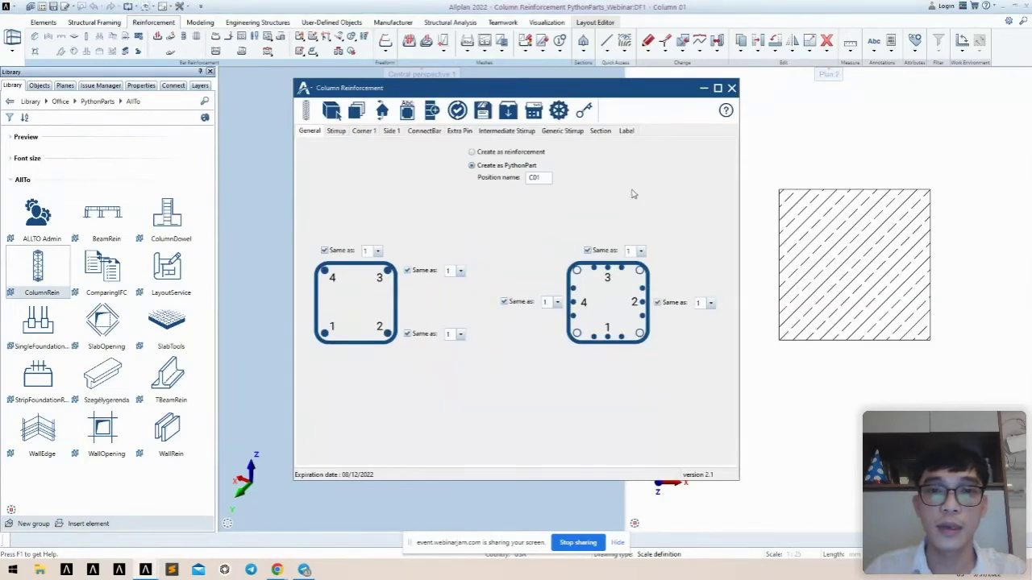
click(337, 132)
click(364, 131)
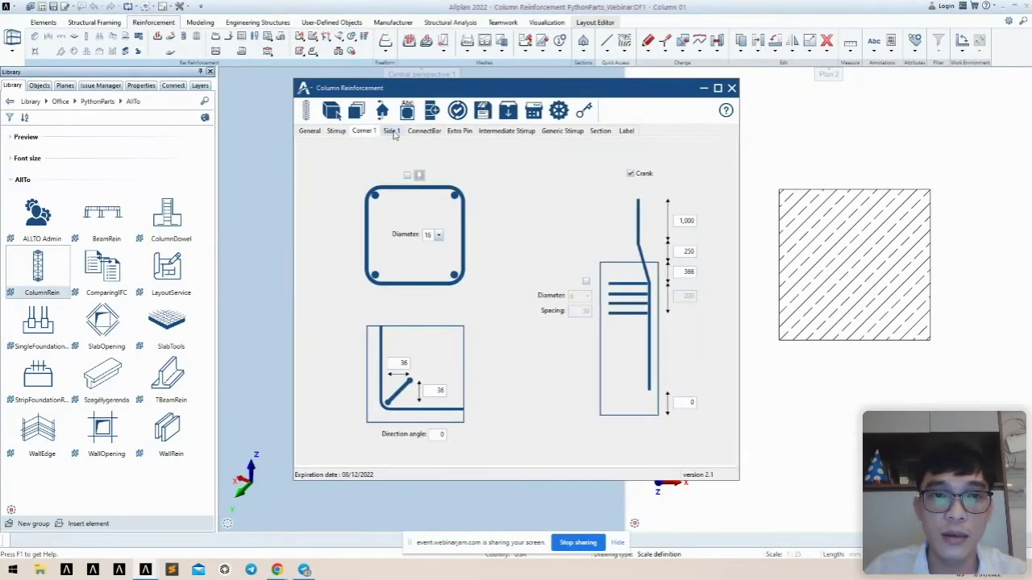
click(393, 132)
click(420, 131)
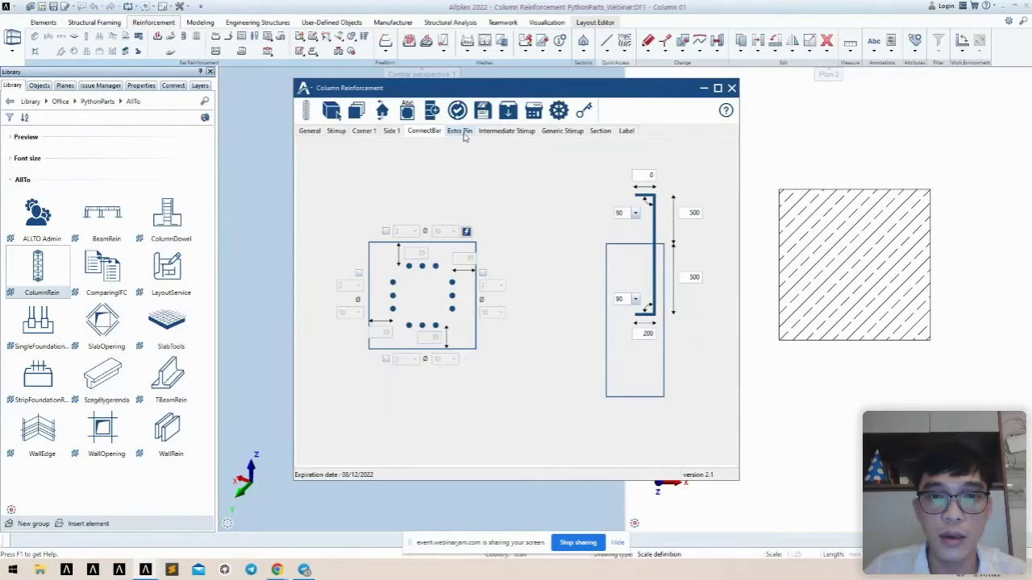
click(460, 132)
click(506, 131)
- Clear the generic stirrup and add two crossing extra pins at the middle side bars of the column cross section
click(562, 132)
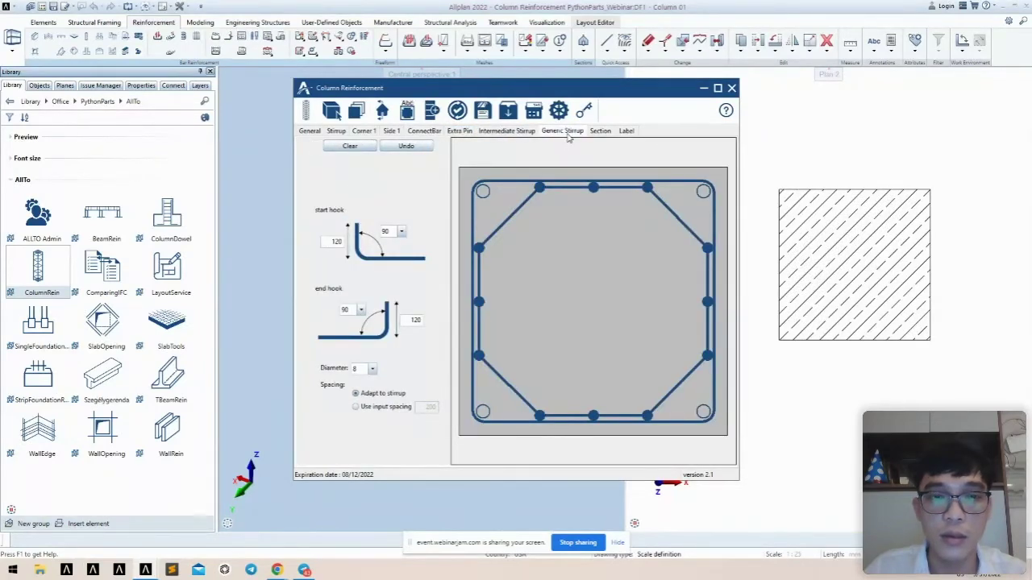
click(354, 149)
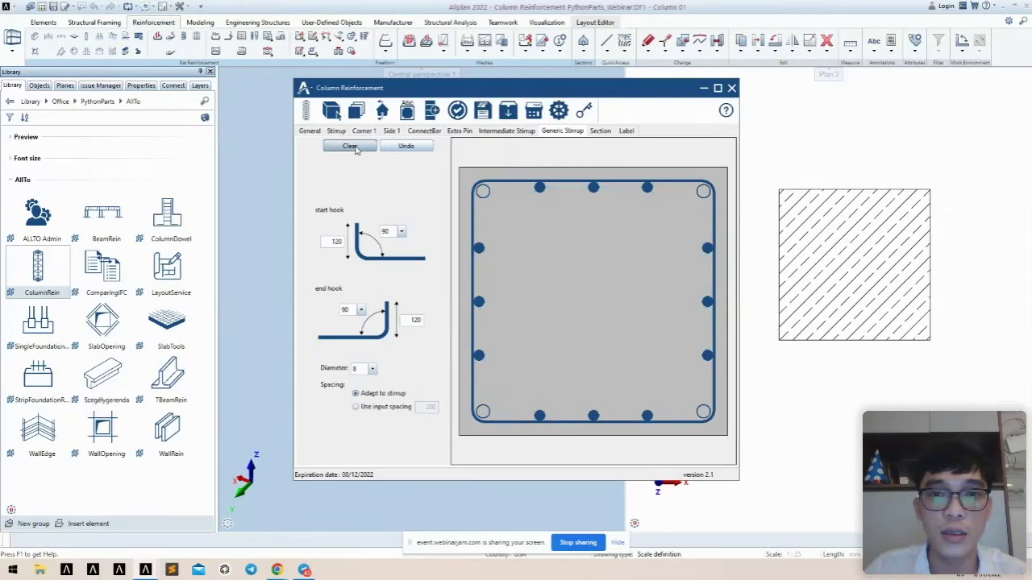
click(460, 131)
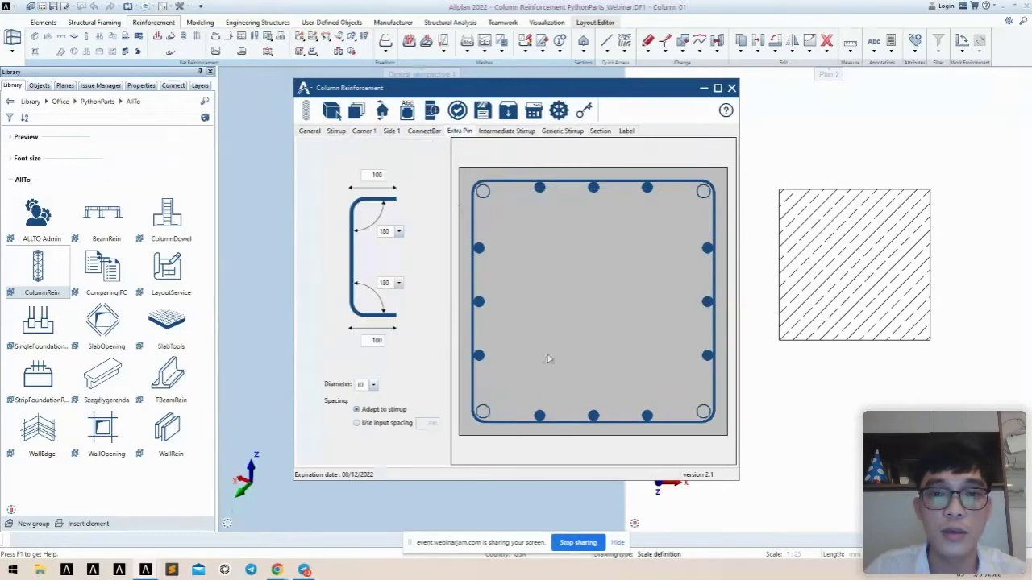
click(592, 416)
click(706, 303)
- Turn off the level mark and the dimensions of both the longitudinal section and the cross sections
click(600, 131)
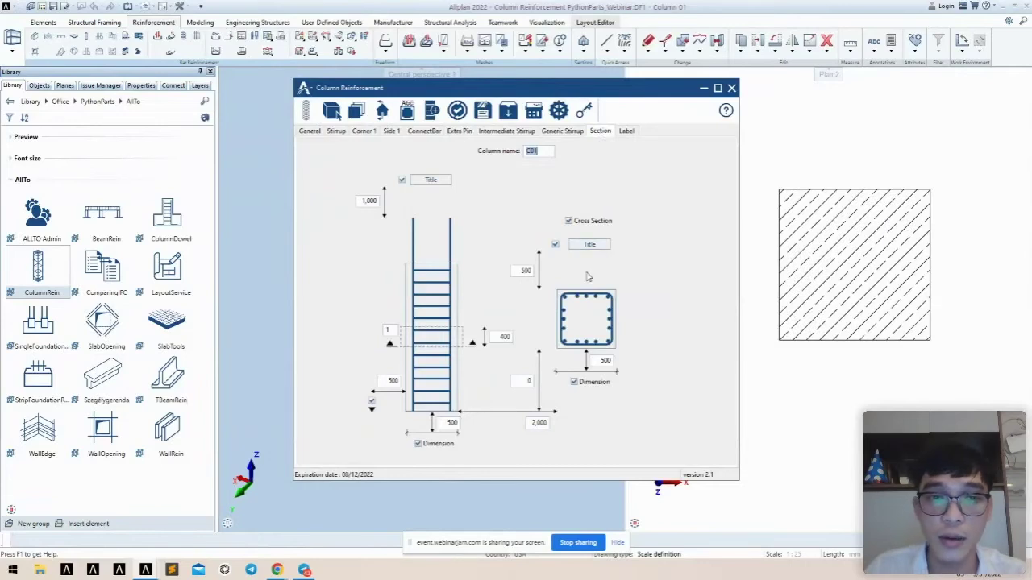
click(372, 400)
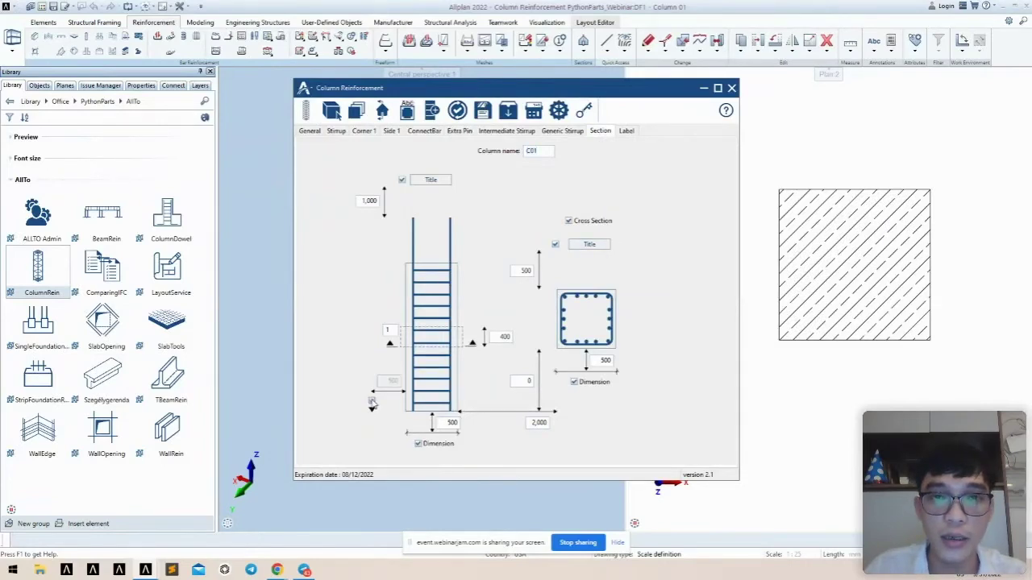
click(418, 444)
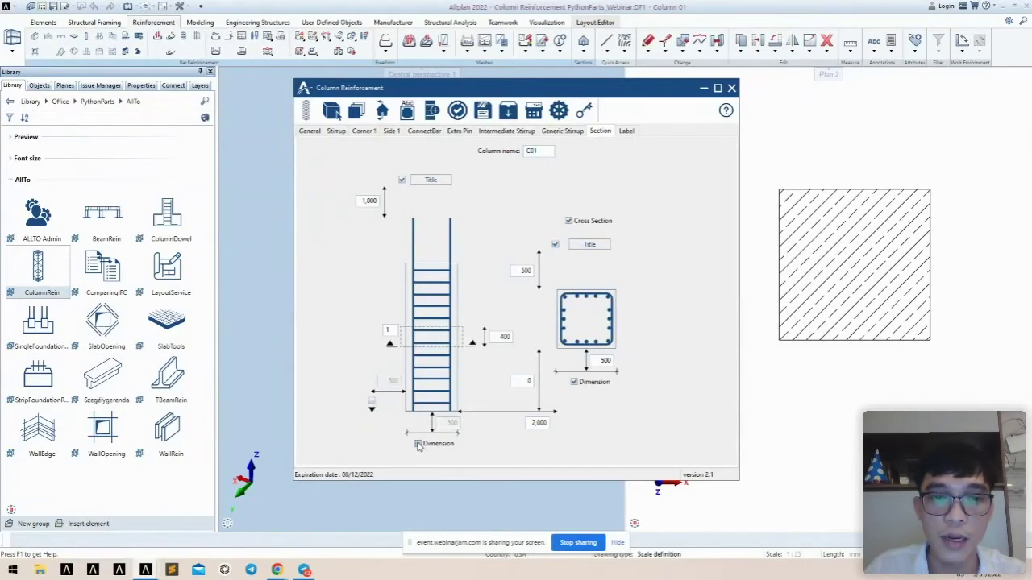
click(574, 383)
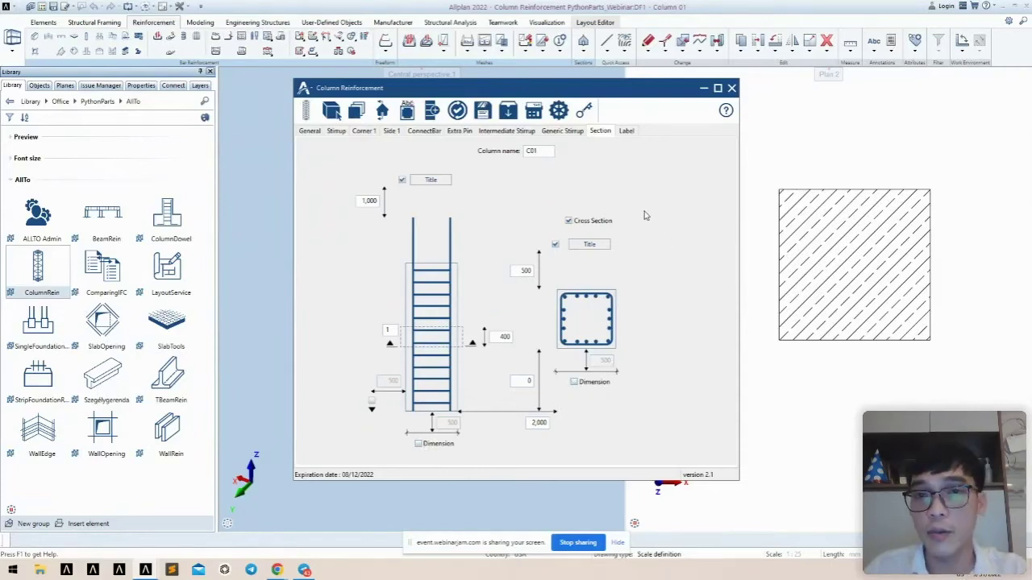
- Label longitudinal bars with mark number, number of pieces, diameter and steel grade, and stirrups with mark number, diameter, steel grade and spacing
click(627, 132)
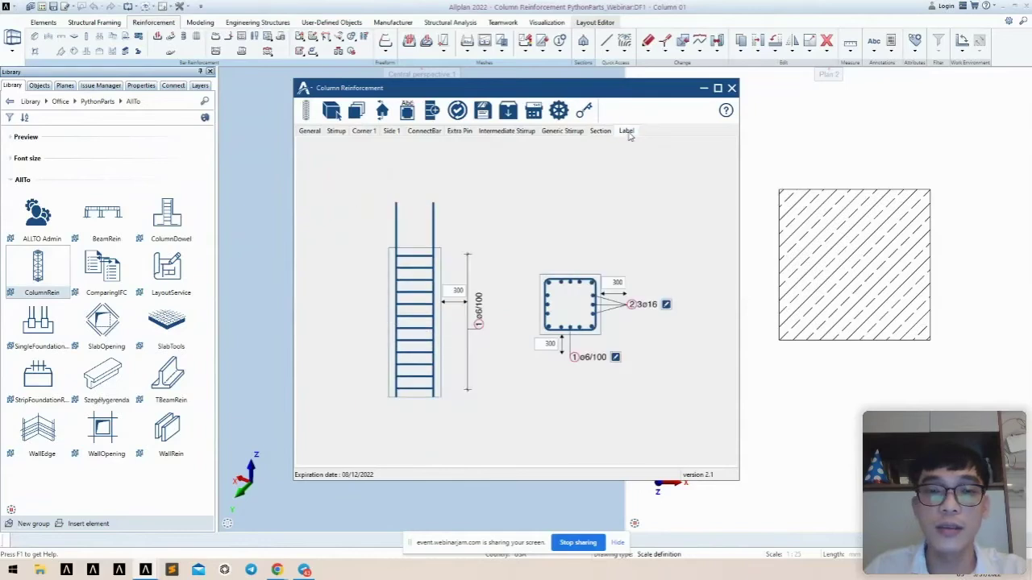
click(452, 290)
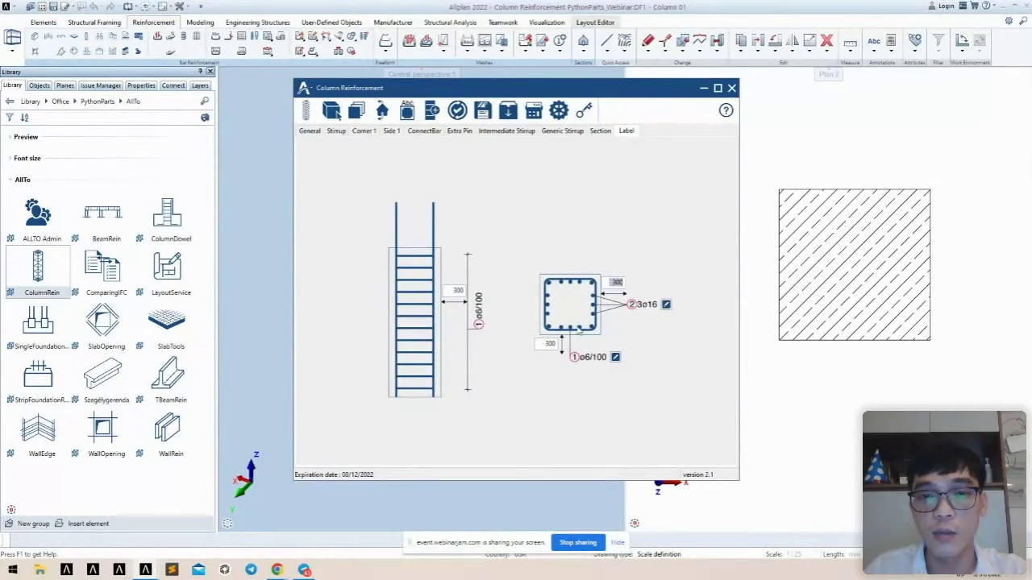
click(549, 344)
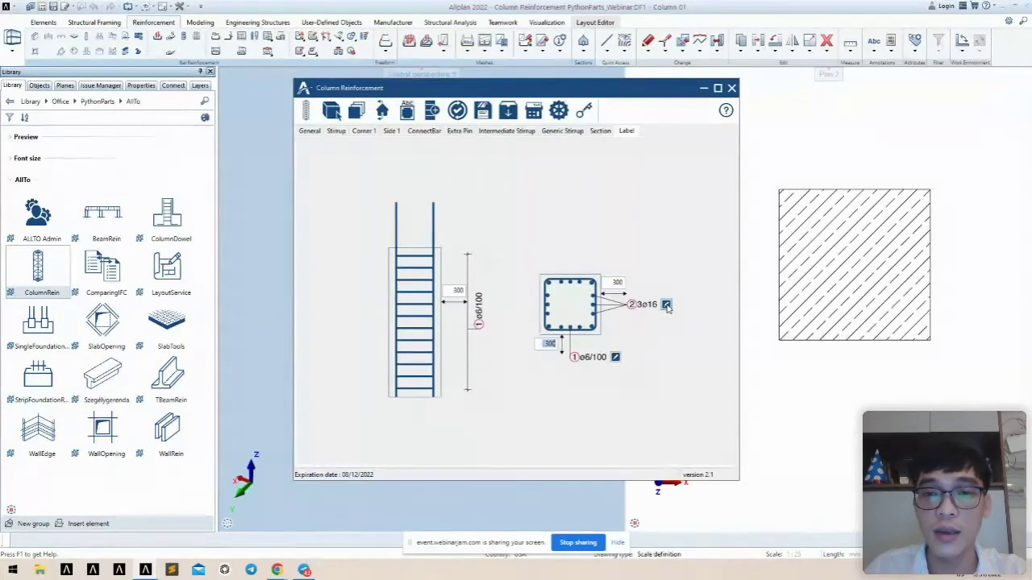
click(666, 304)
click(480, 293)
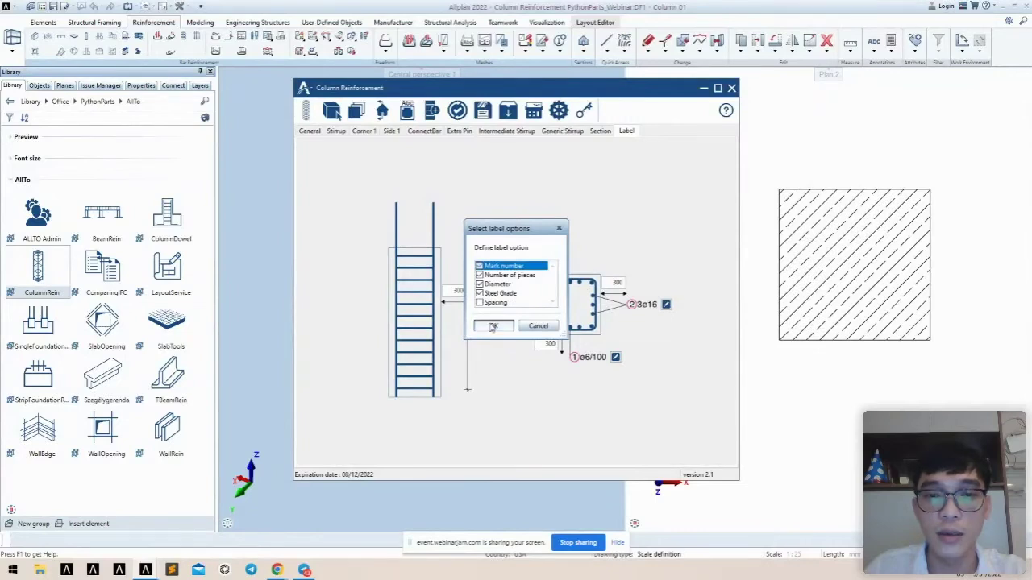
click(493, 325)
click(616, 358)
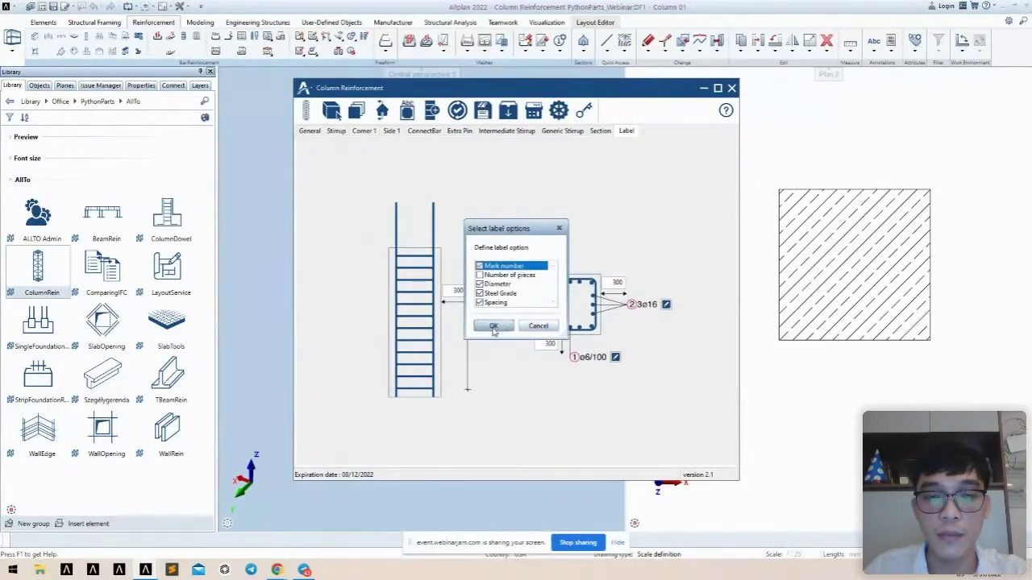
click(493, 326)
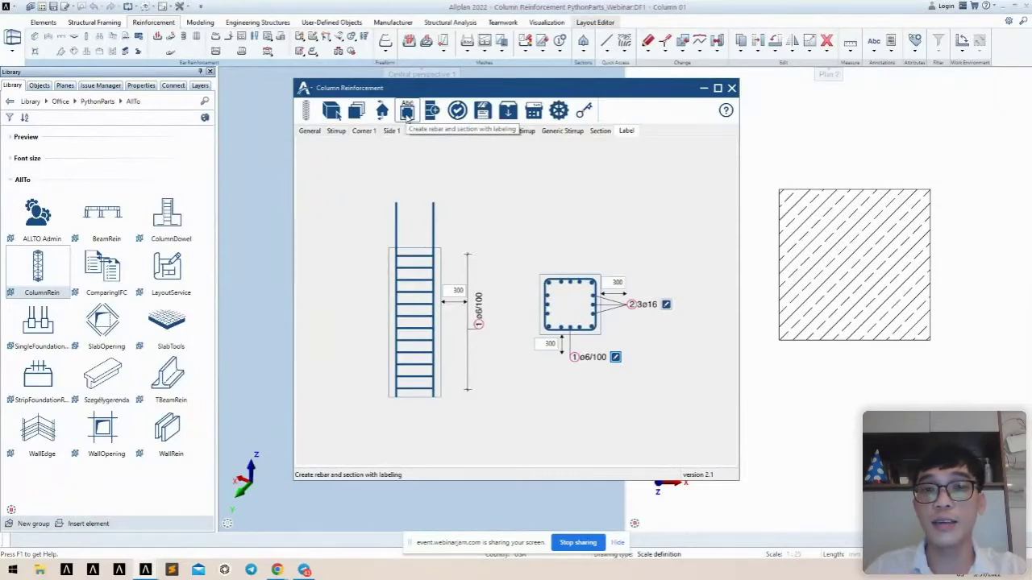
- Create labelled rebar and sections for the square column, with rebar in drawing file 10 and sections in drawing file 100
click(407, 113)
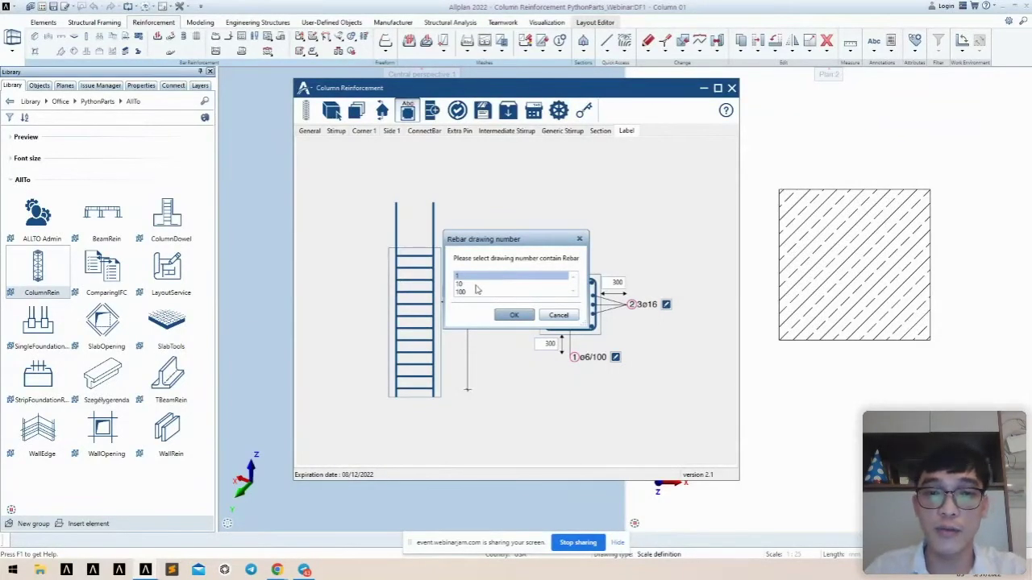
click(516, 316)
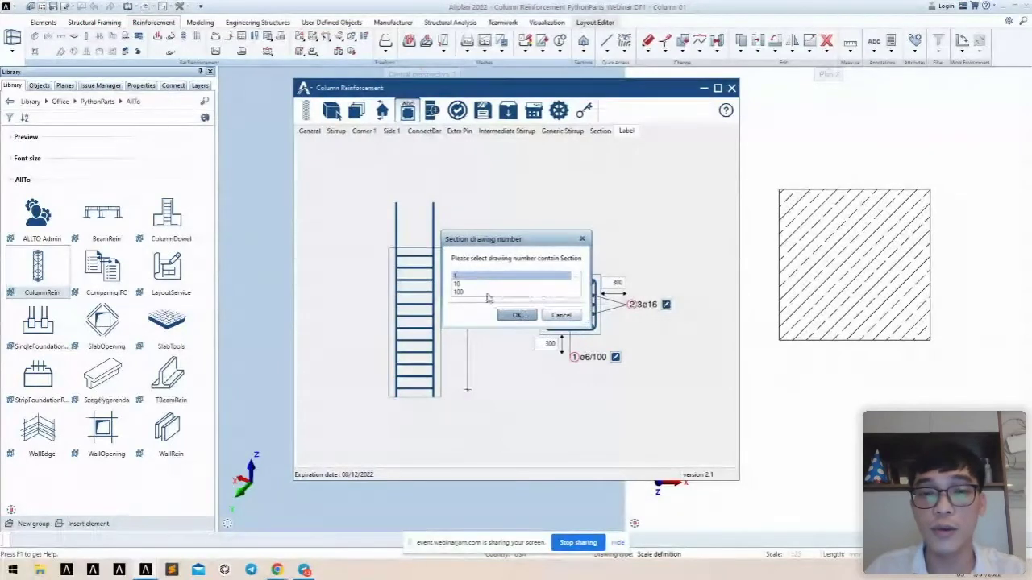
click(484, 294)
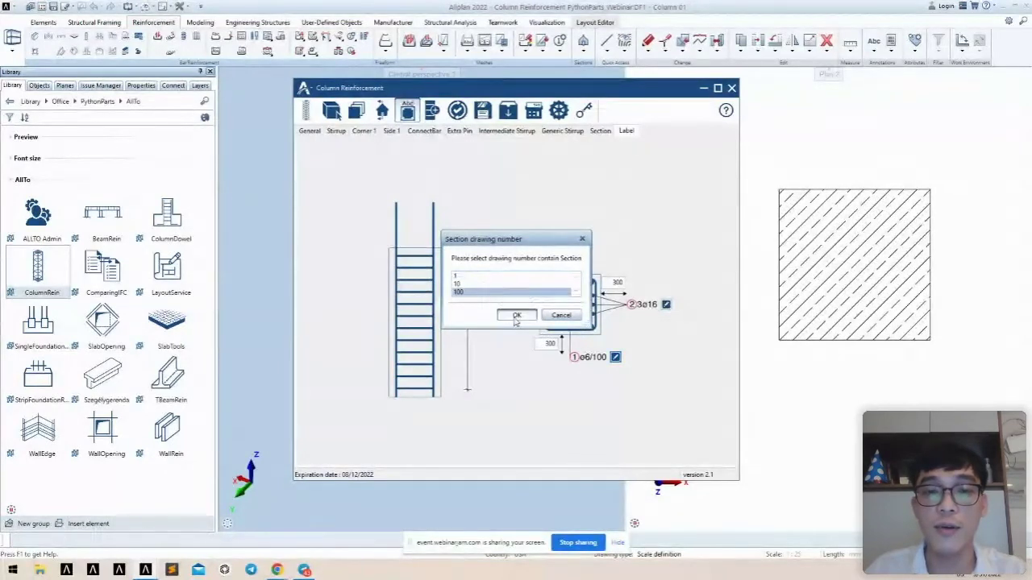
click(517, 316)
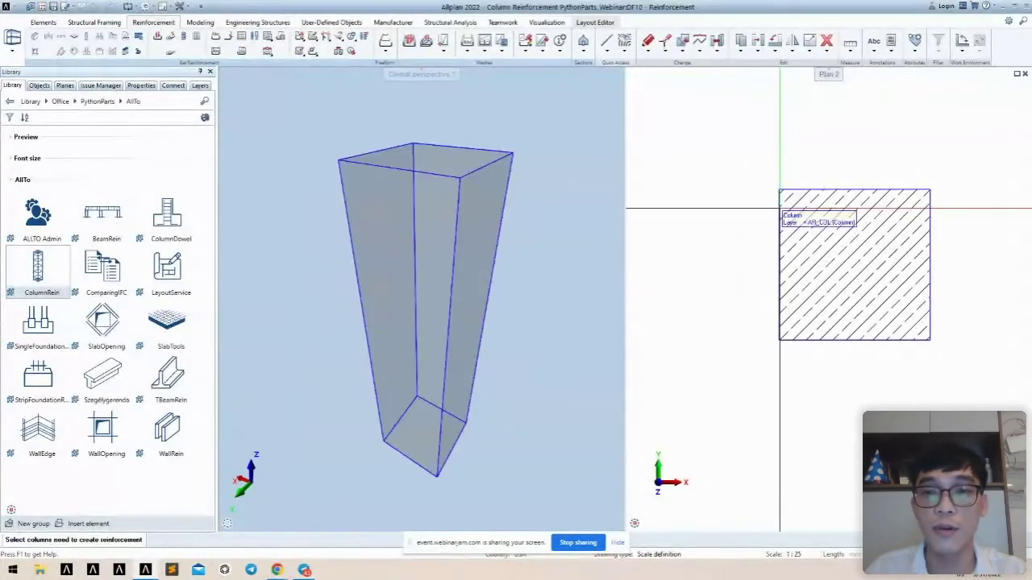
click(831, 286)
shift+middle_drag(547, 185, 485, 233)
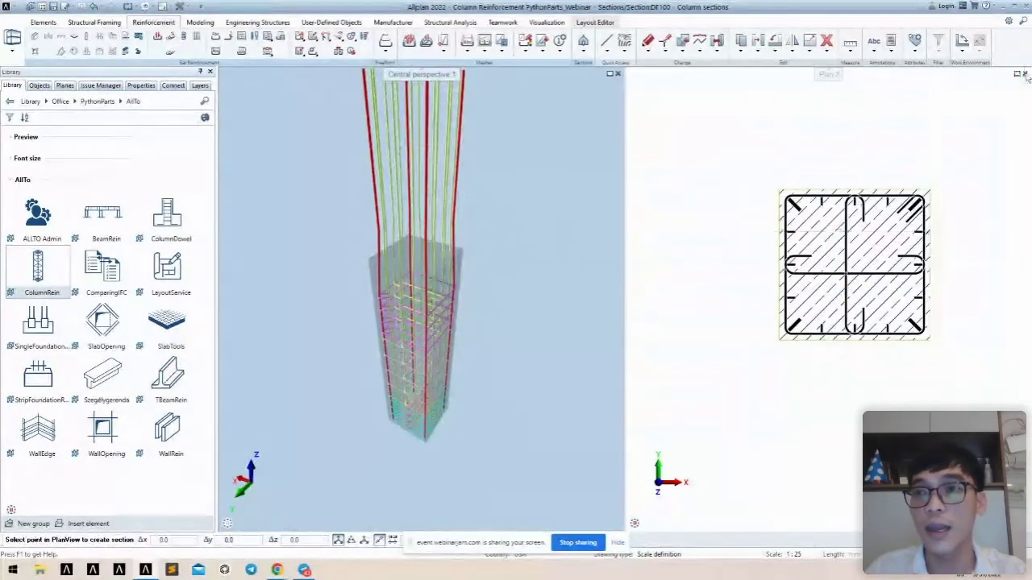
- Place the labelled elevation and cross sections to the right of the column in an enlarged plan view
click(1016, 73)
scroll(652, 205, down, 5)
middle_drag(651, 201, 465, 309)
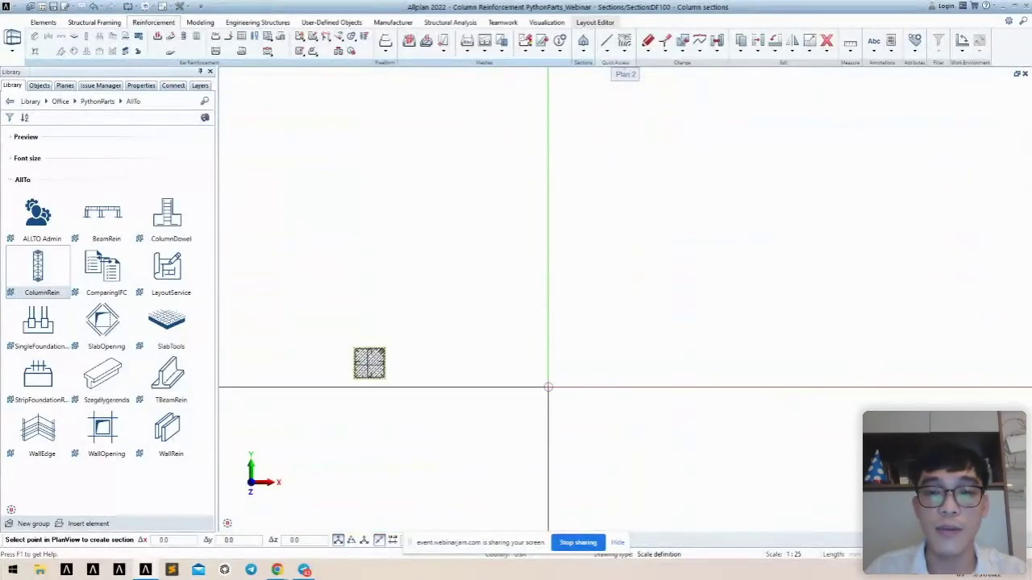
click(546, 383)
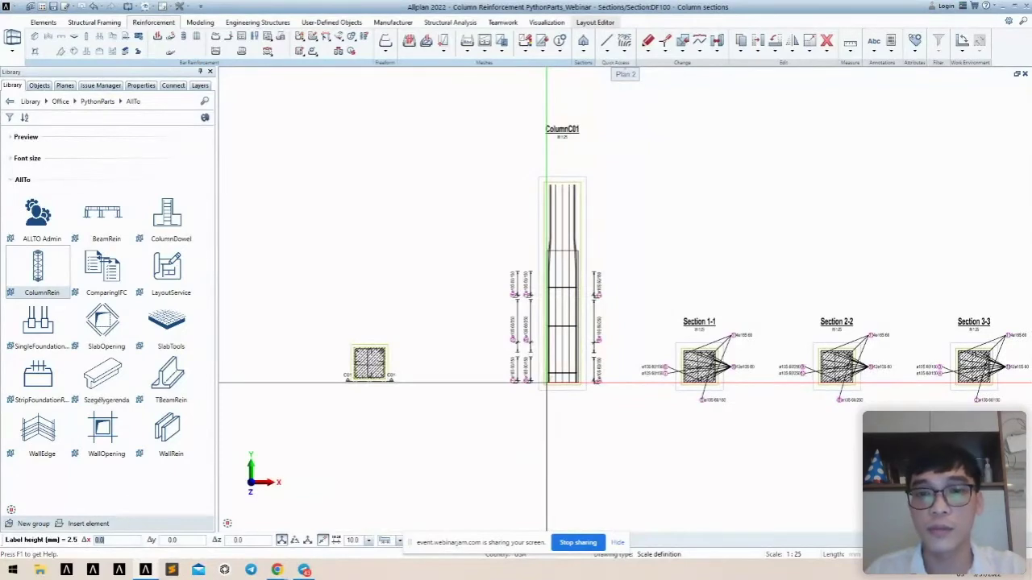
key(Escape)
- Rearrange the marks from 1 to 9999 for meshes and rebars, with lock, identical shapes and a tolerance of 5
click(353, 52)
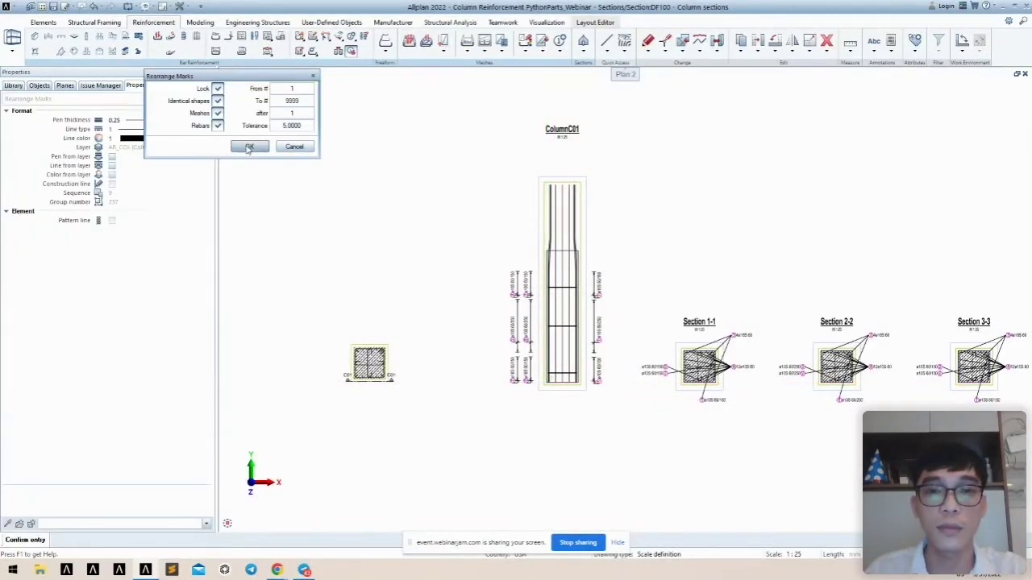
click(249, 148)
scroll(637, 225, up, 5)
mouse_move(721, 183)
middle_down()
mouse_move(593, 344)
mouse_move(444, 159)
mouse_move(430, 157)
mouse_move(508, 229)
middle_up()
scroll(482, 168, down, 3)
- Select the column elevation and all cross sections with their labels and move them by zero distance to realign the labels
drag(365, 100, 903, 398)
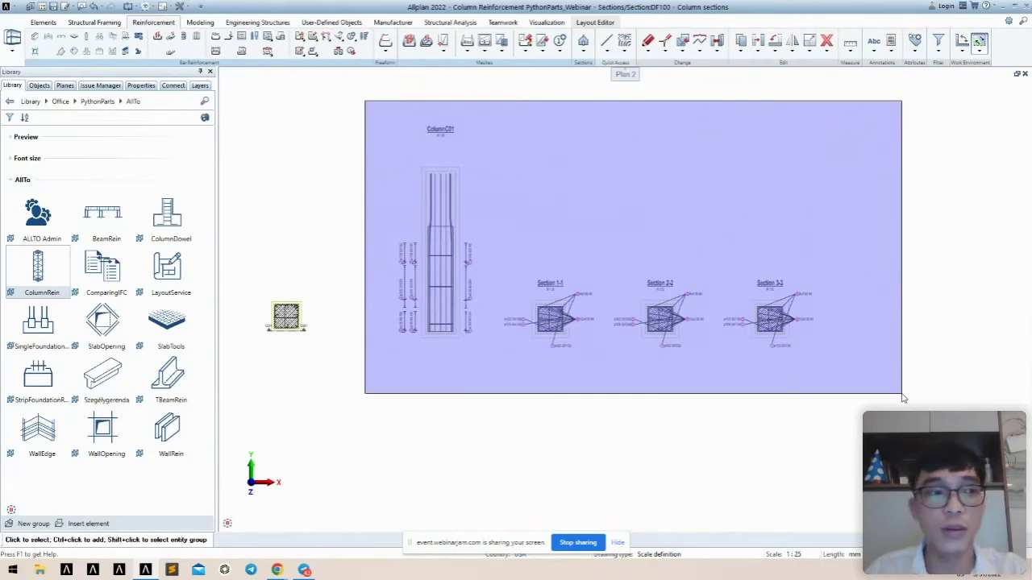
drag(903, 397, 902, 398)
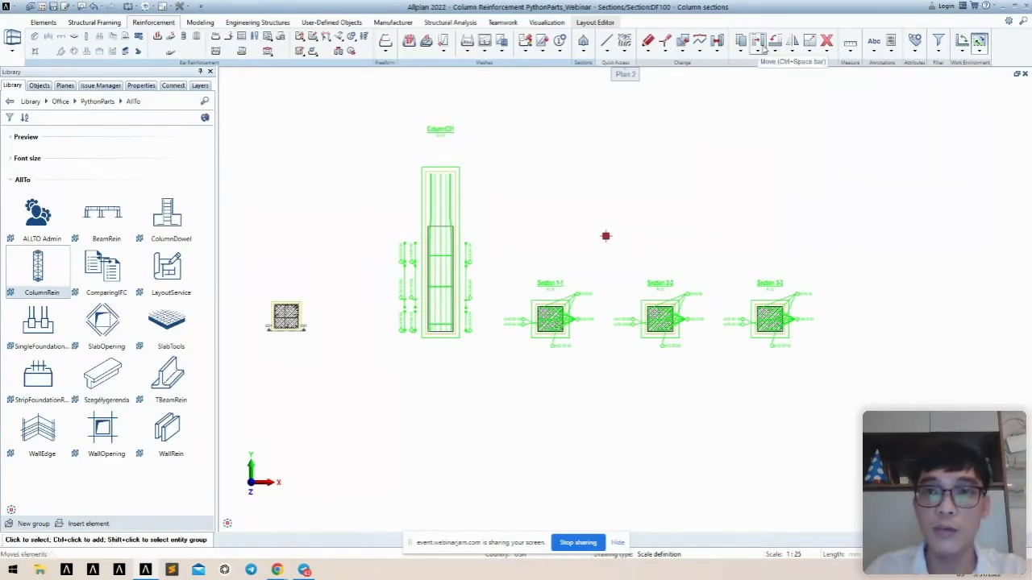
click(759, 42)
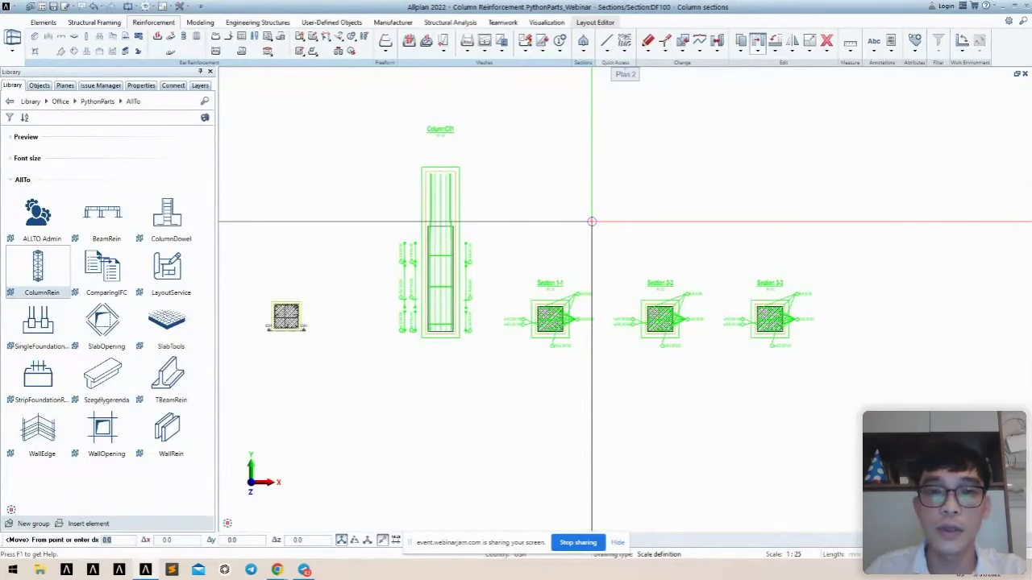
key(Escape)
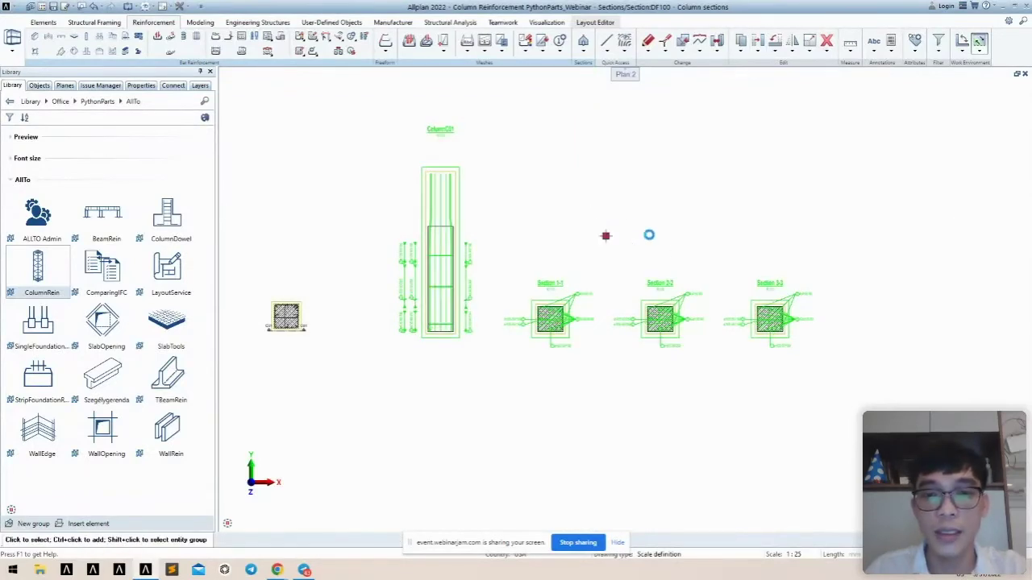
drag(360, 91, 891, 421)
click(606, 235)
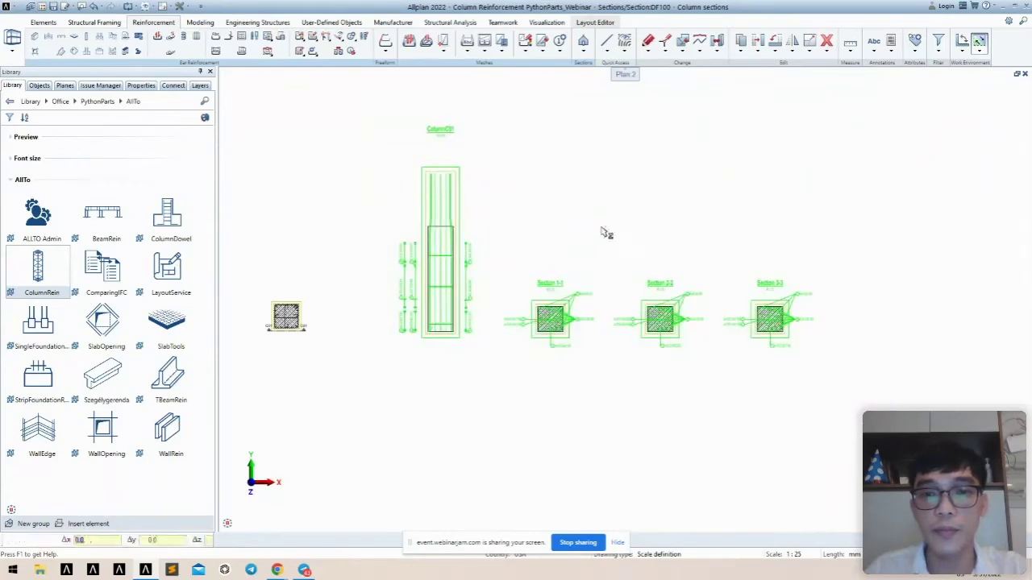
key(Escape)
key(Escape)
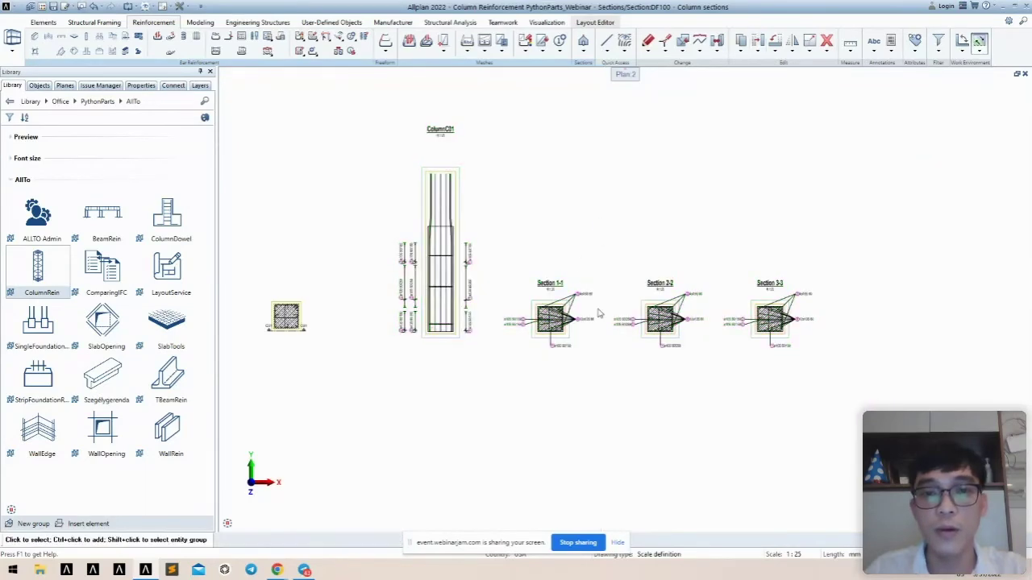
- Check the bar labels in the sections and repeat the mark rearrangement from 1 to 9999 with the same options
scroll(587, 341, up, 3)
mouse_move(557, 178)
middle_down()
mouse_move(601, 208)
mouse_move(602, 240)
middle_up()
scroll(590, 202, down, 3)
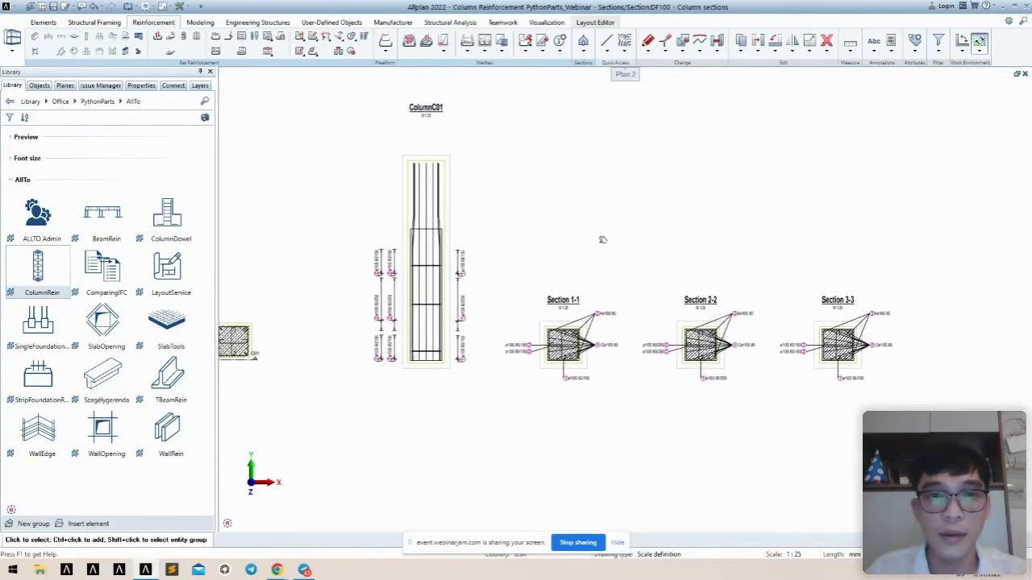
scroll(636, 258, up, 3)
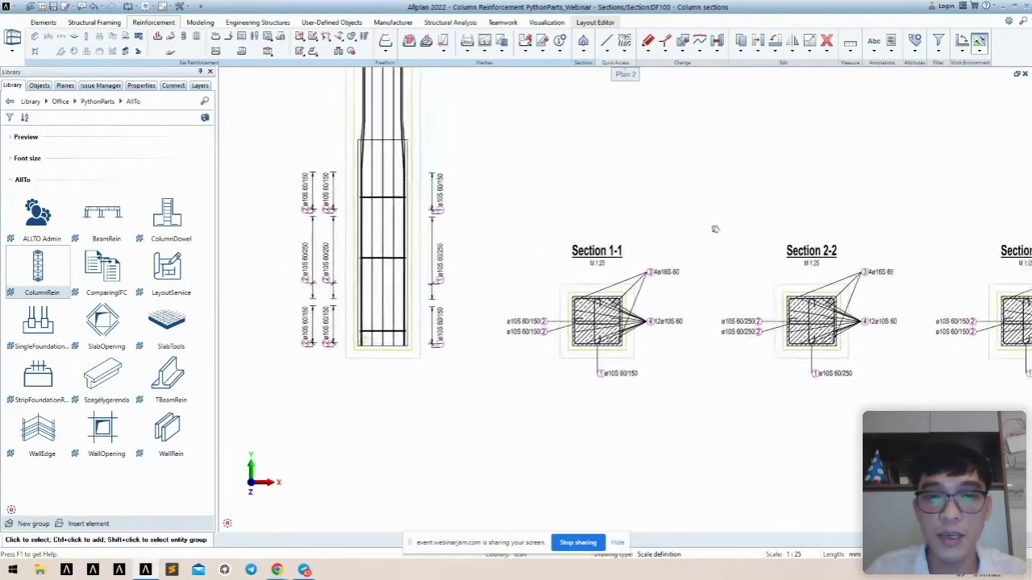
middle_drag(714, 230, 679, 238)
click(350, 51)
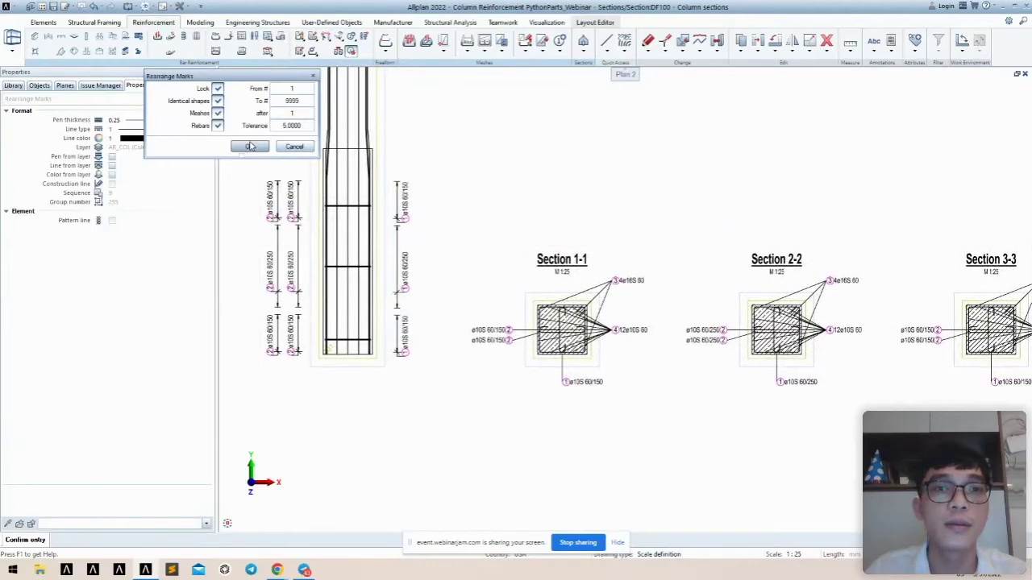
click(250, 146)
- Examine the mark numbers and bar labels in Sections 1-1, 2-2 and 3-3 and along the column elevation
scroll(722, 238, down, 3)
mouse_move(716, 210)
middle_down()
mouse_move(603, 240)
mouse_move(591, 198)
middle_up()
scroll(649, 212, up, 2)
middle_drag(649, 212, 650, 258)
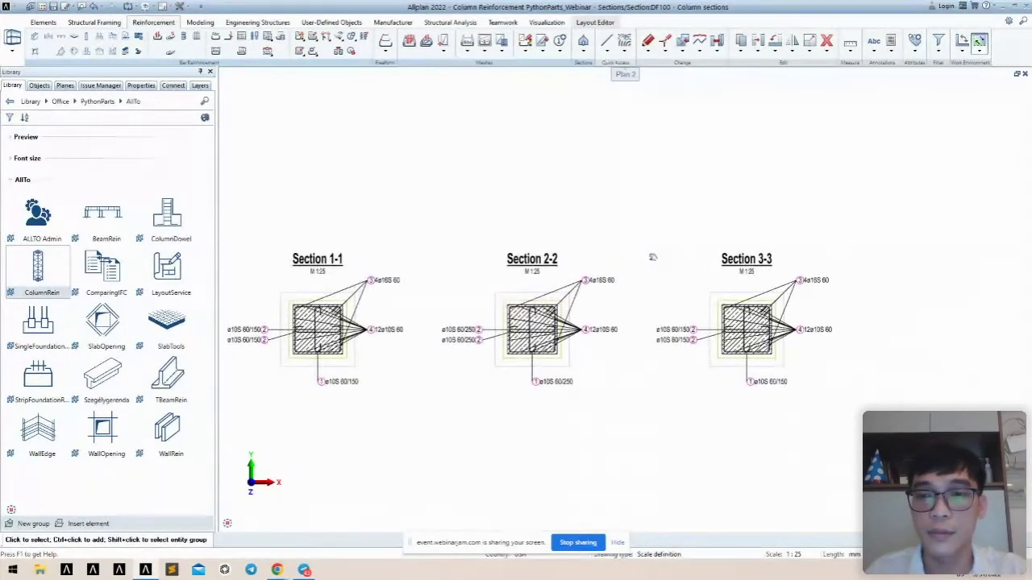
scroll(726, 250, down, 2)
scroll(541, 214, up, 2)
middle_drag(541, 215, 575, 221)
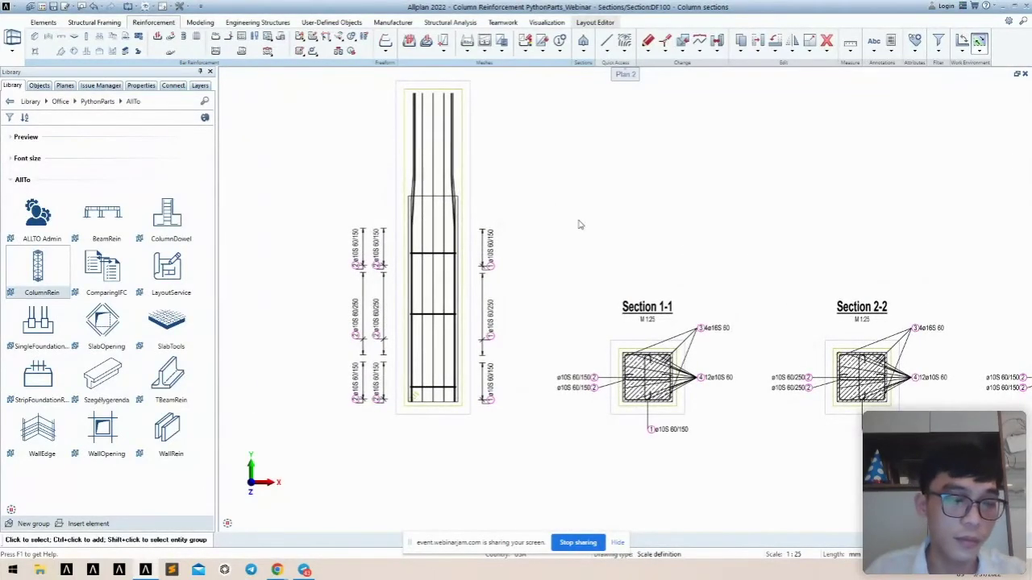
- Open only the Column 01 drawing file to view the concrete column without its reinforcement and sections
scroll(581, 220, down, 1)
scroll(620, 207, down, 1)
middle_drag(626, 207, 636, 284)
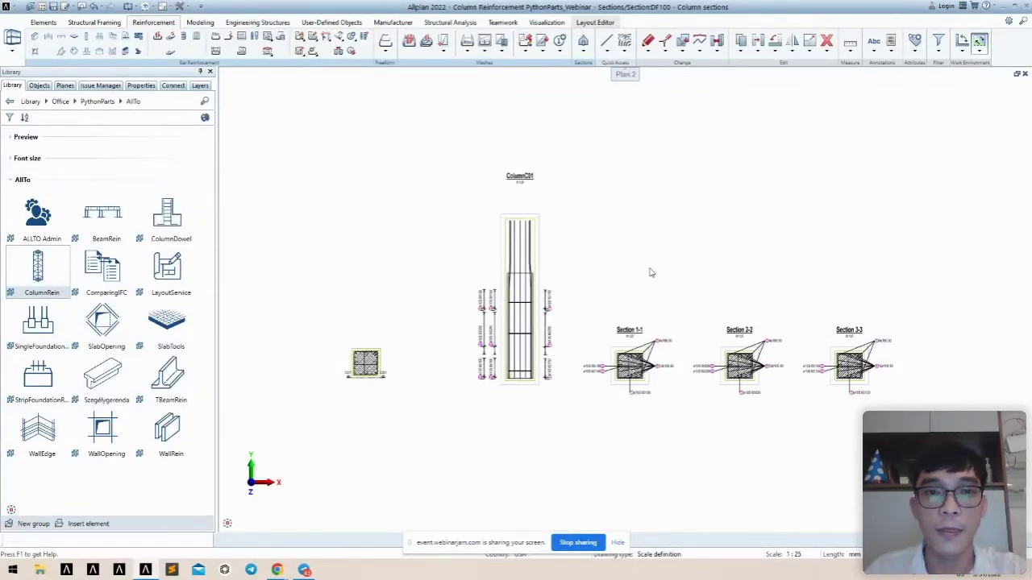
key(ctrl+o)
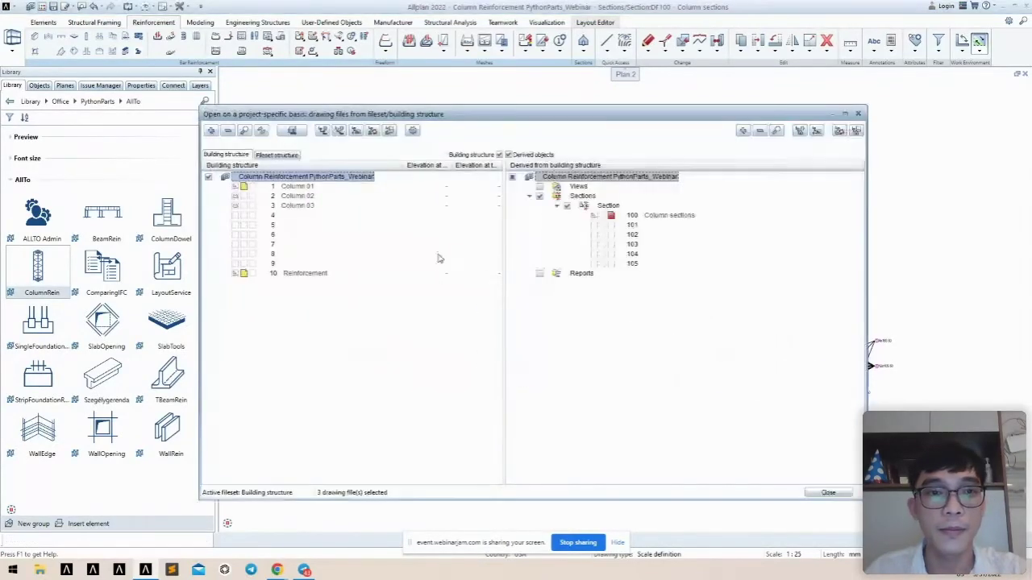
double_click(296, 186)
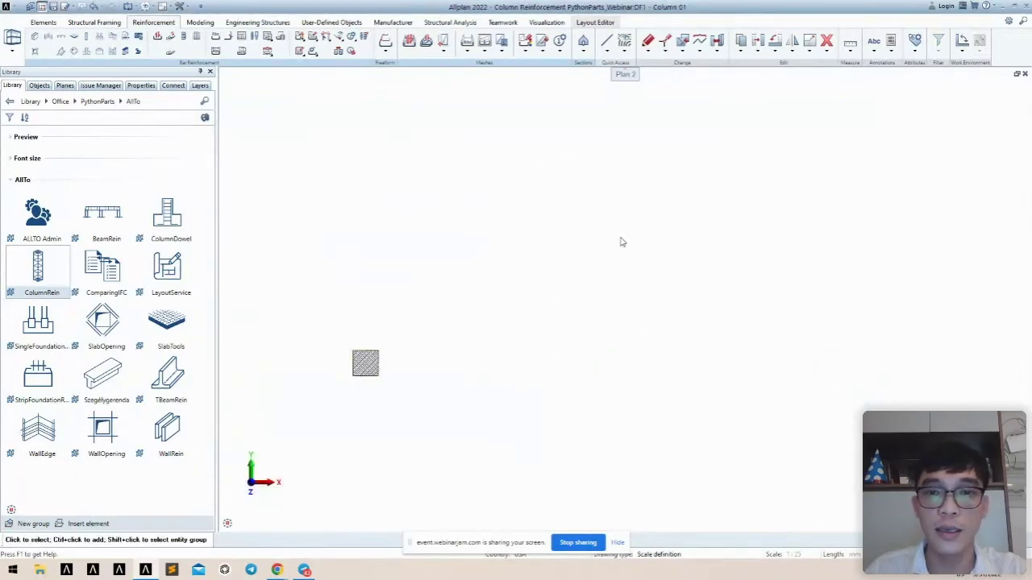
- Open only drawing file 10, Reinforcement, and close the front elevation viewport
key(ctrl+o)
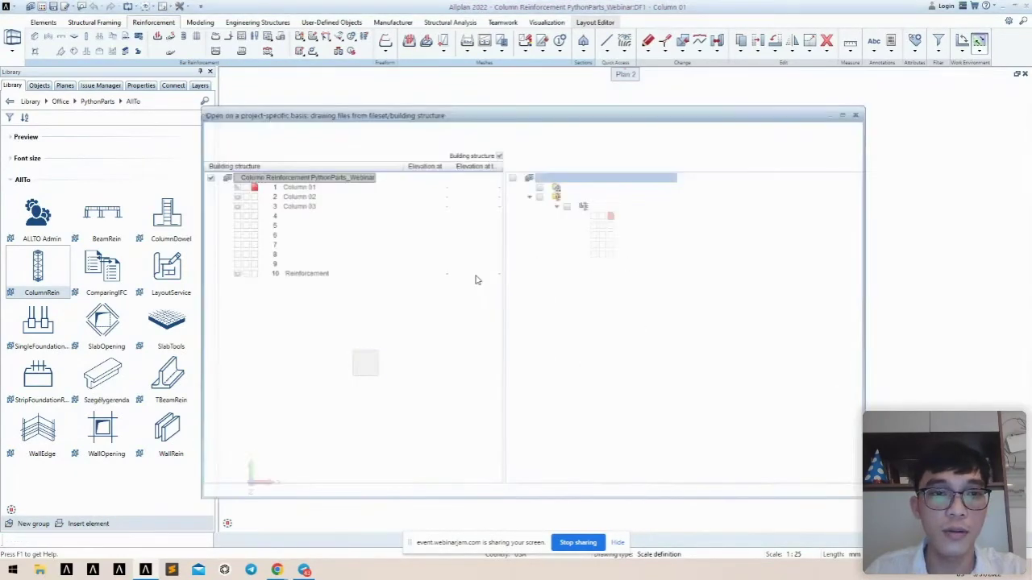
double_click(295, 276)
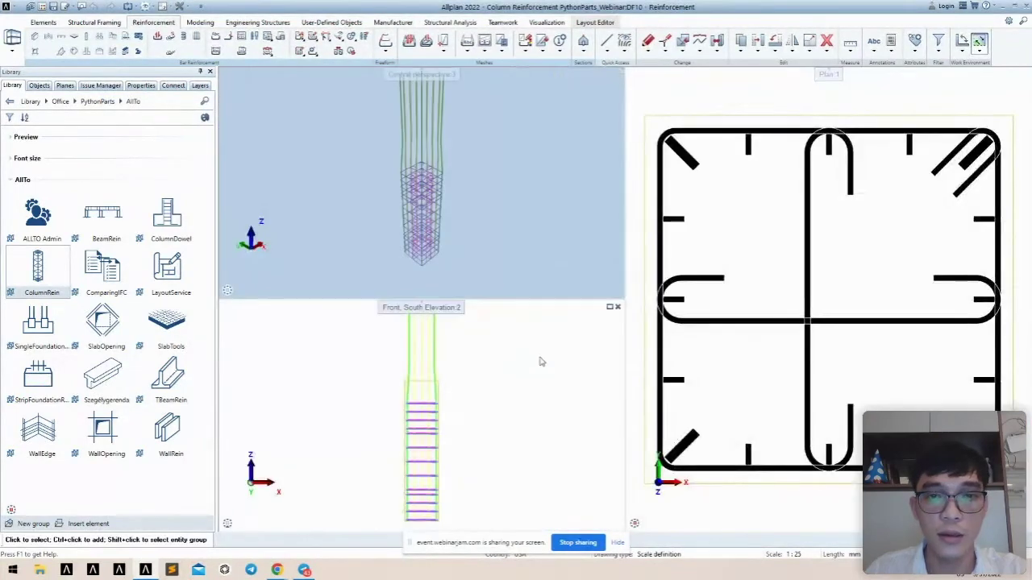
click(618, 307)
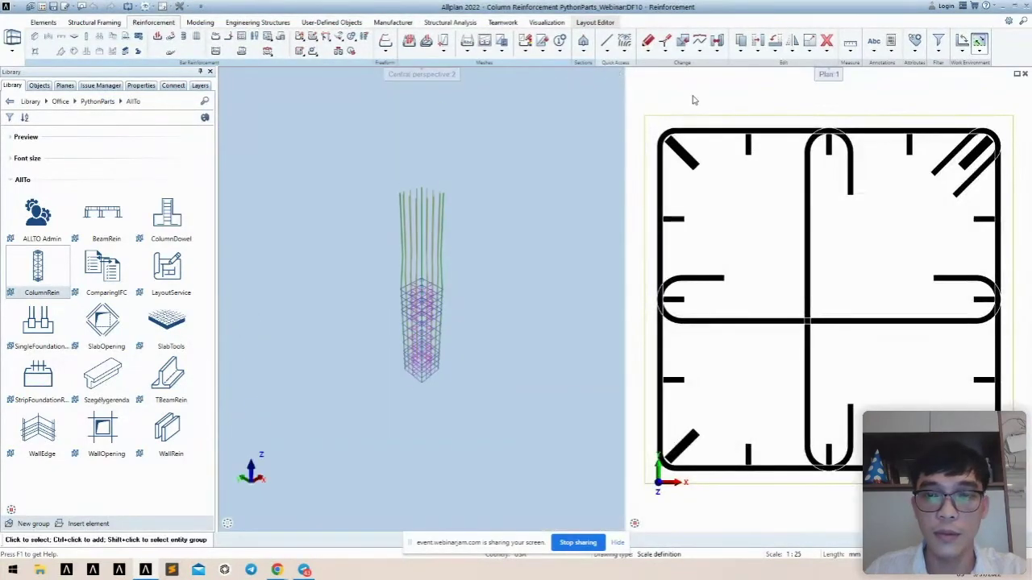
- View the Column sections drawing file 100 on its own and return to drawing file 1, Column 01
key(ctrl+o)
double_click(631, 217)
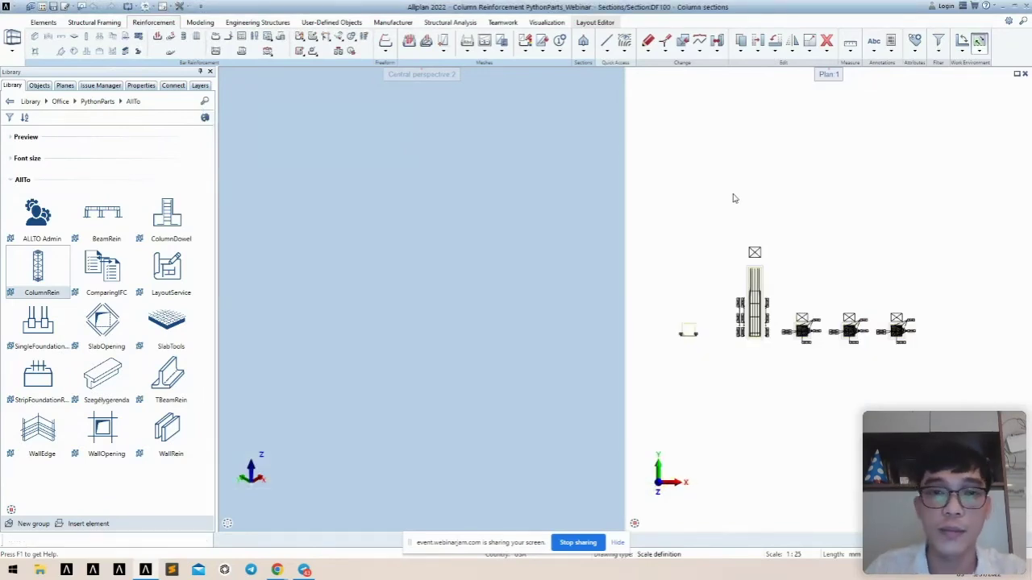
key(ctrl+o)
double_click(294, 187)
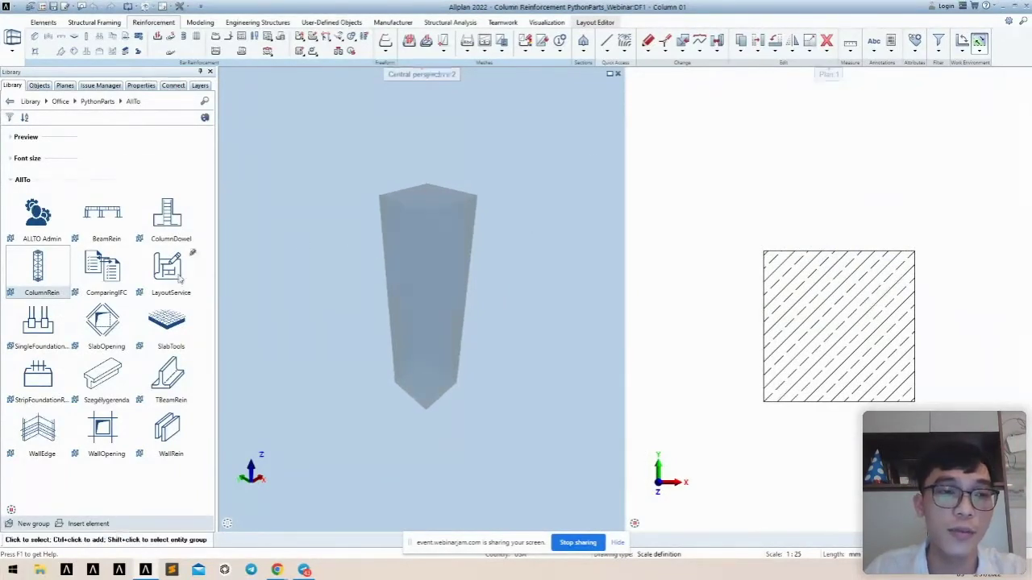
- Start the Column Reinforcement PythonPart and save its settings as a favorite named C01 on the Desktop
click(38, 272)
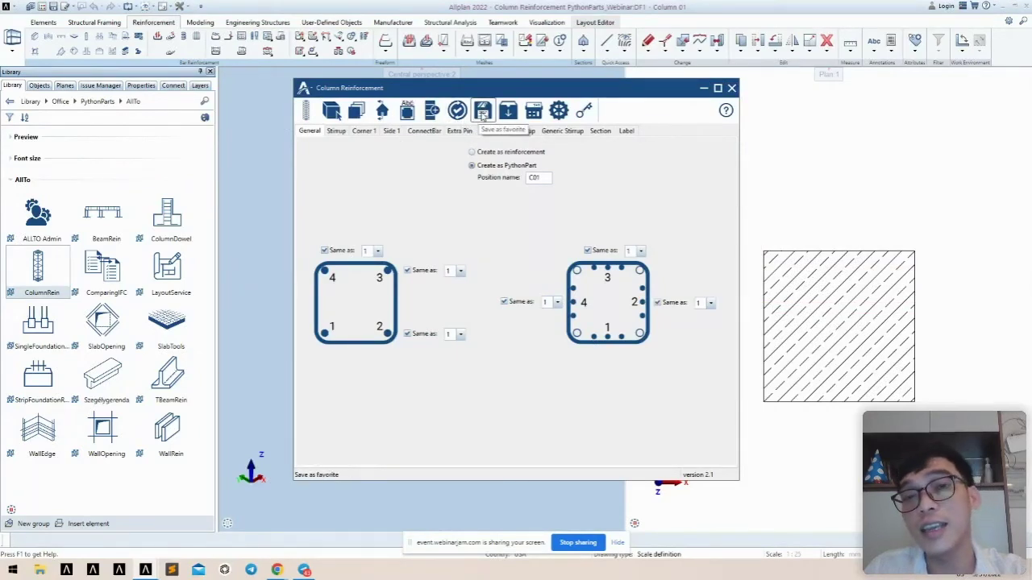
click(482, 113)
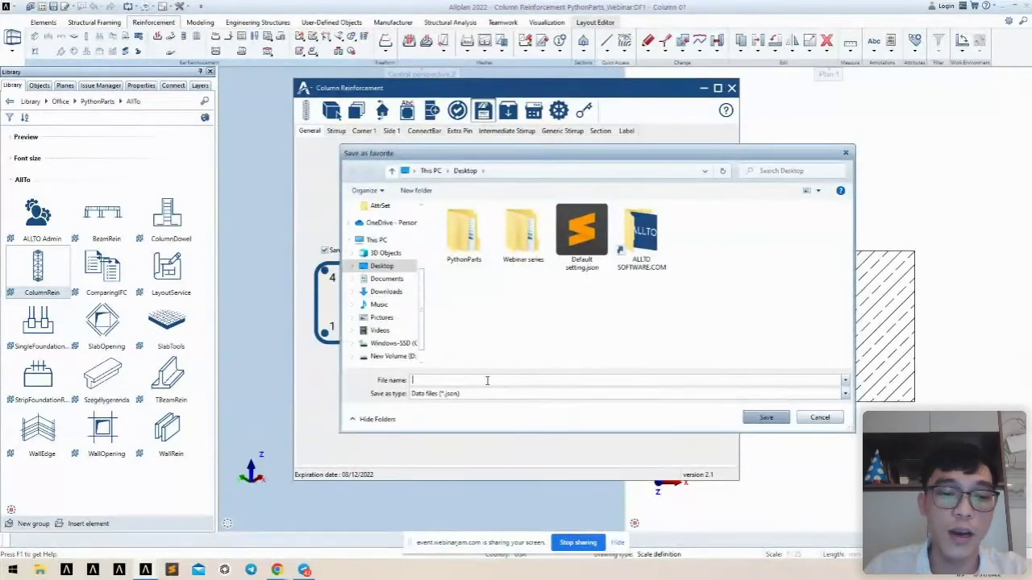
text(C0)
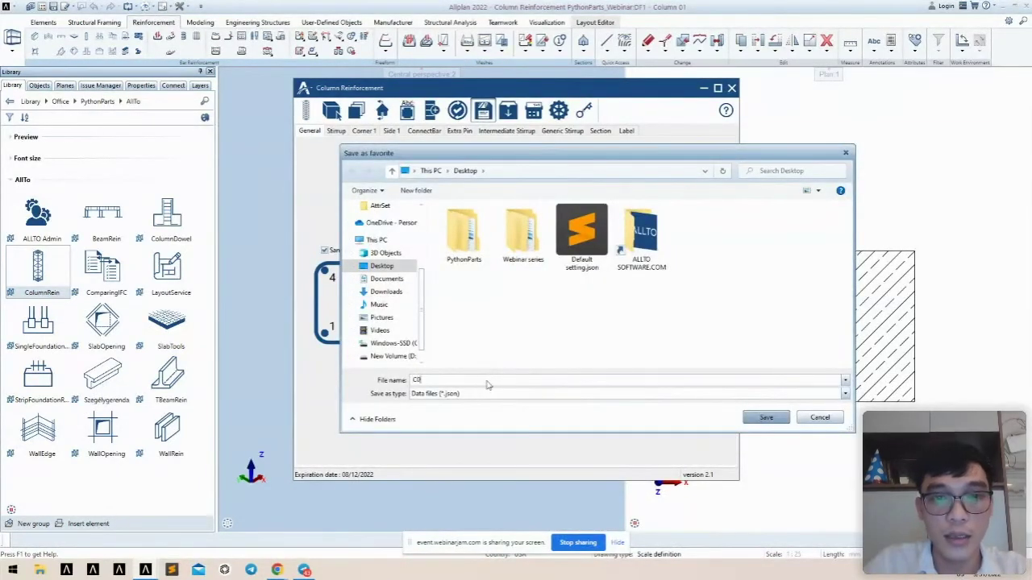
text(1)
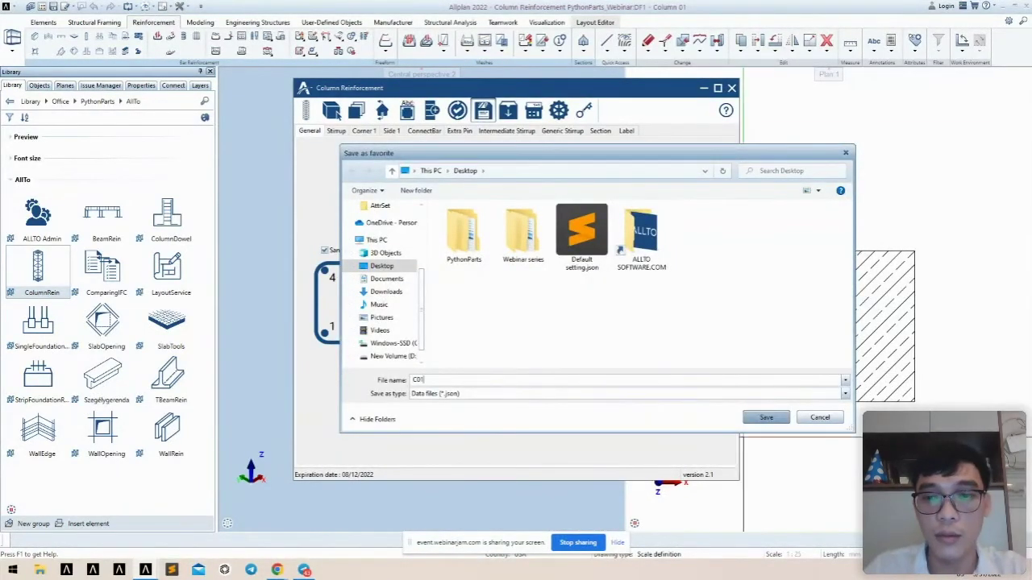
click(766, 417)
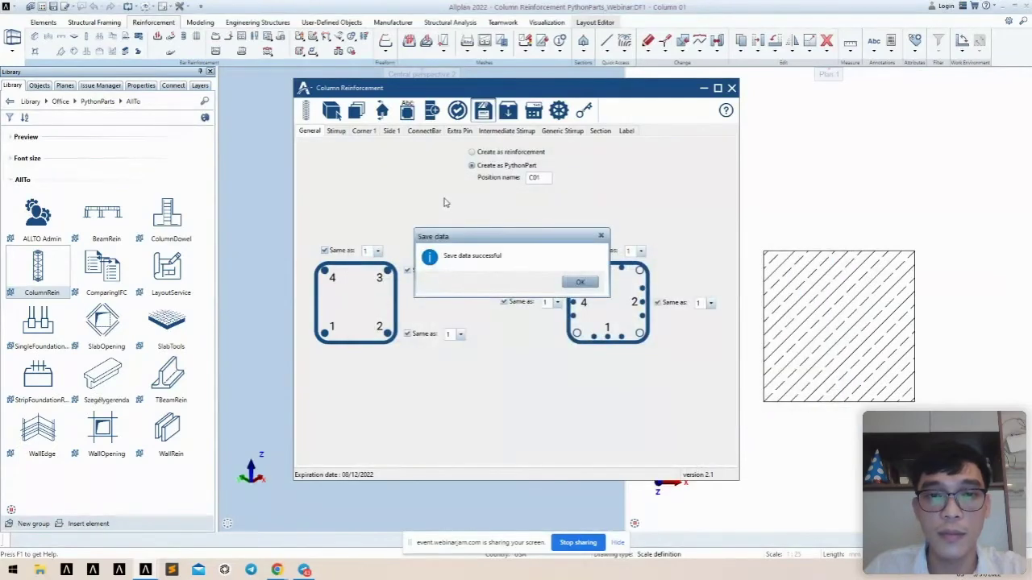
click(580, 282)
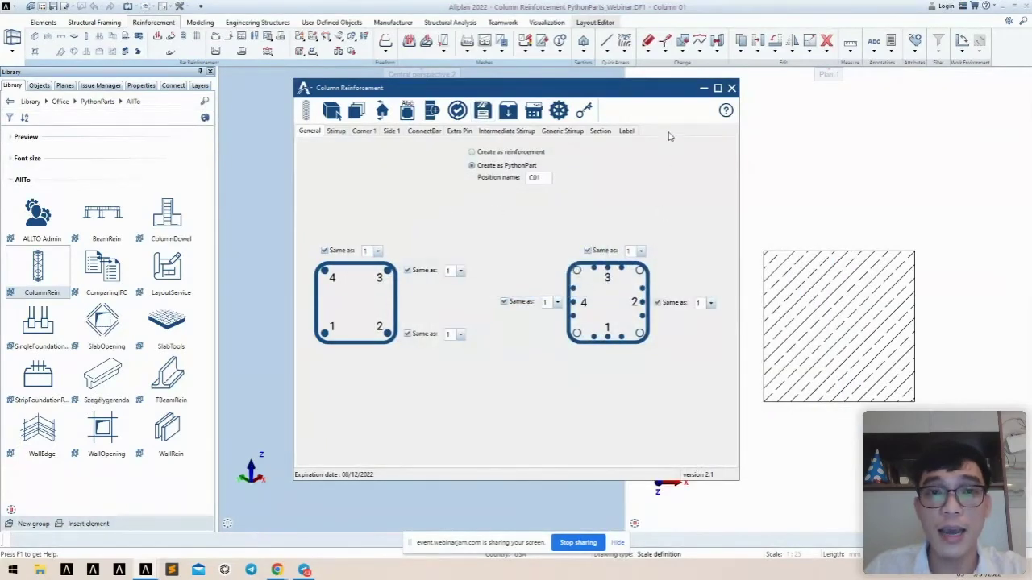
- Load the C01.json favorite from the Desktop into the column reinforcement settings
click(509, 115)
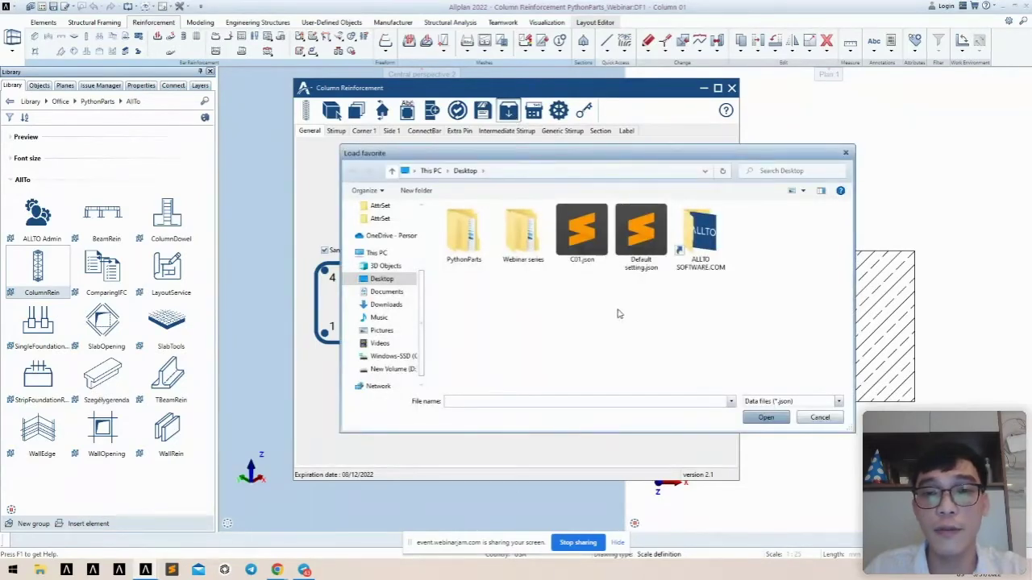
click(578, 240)
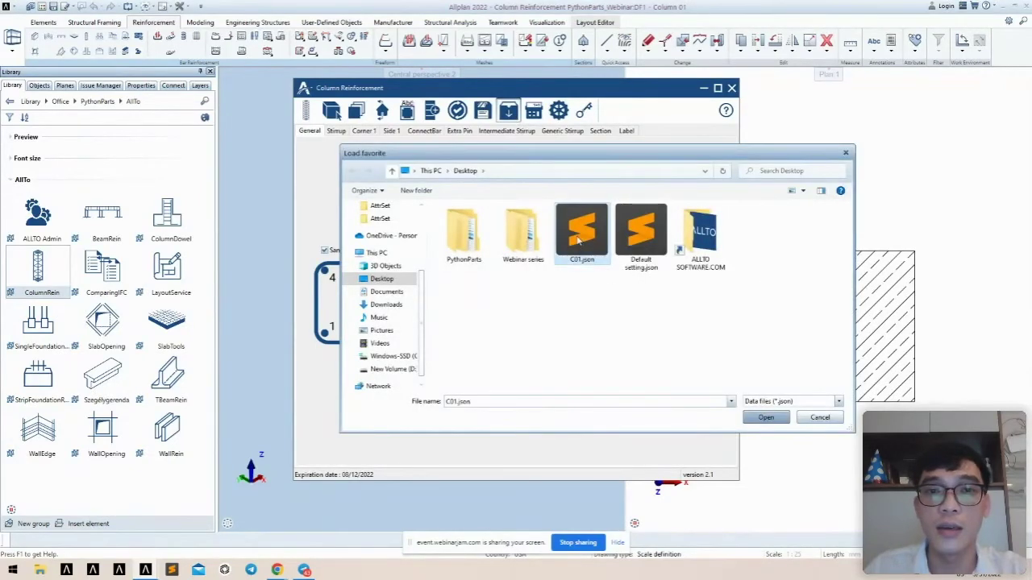
click(766, 417)
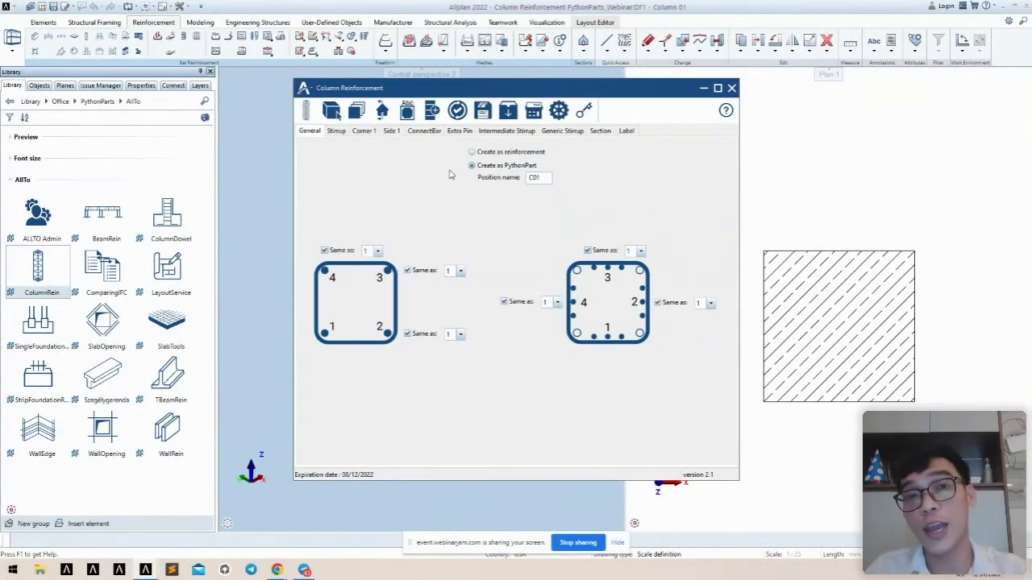
- Calculate the overlap for the corner bars' starter length and crank length in the Corner 1 settings
click(363, 132)
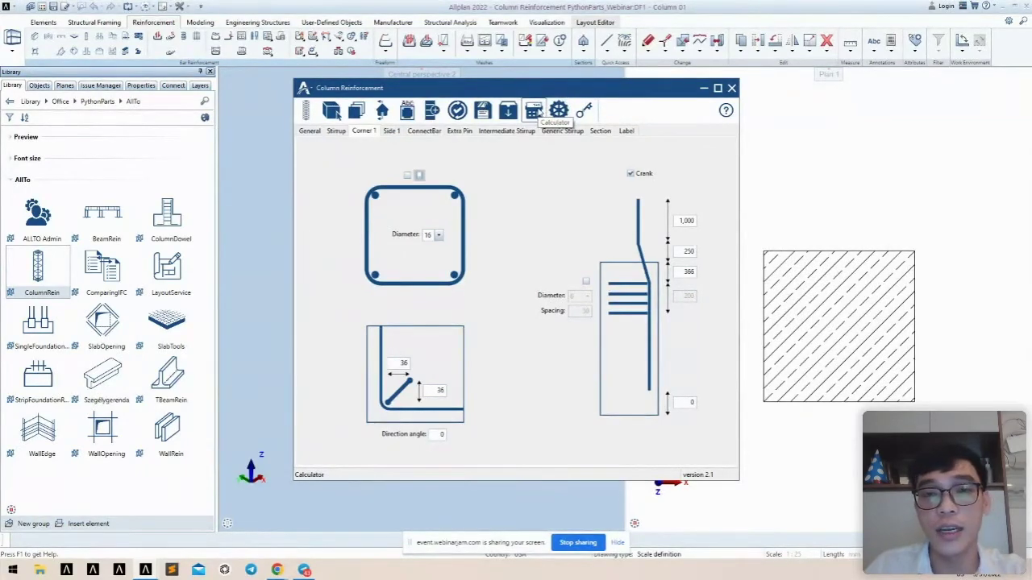
click(534, 111)
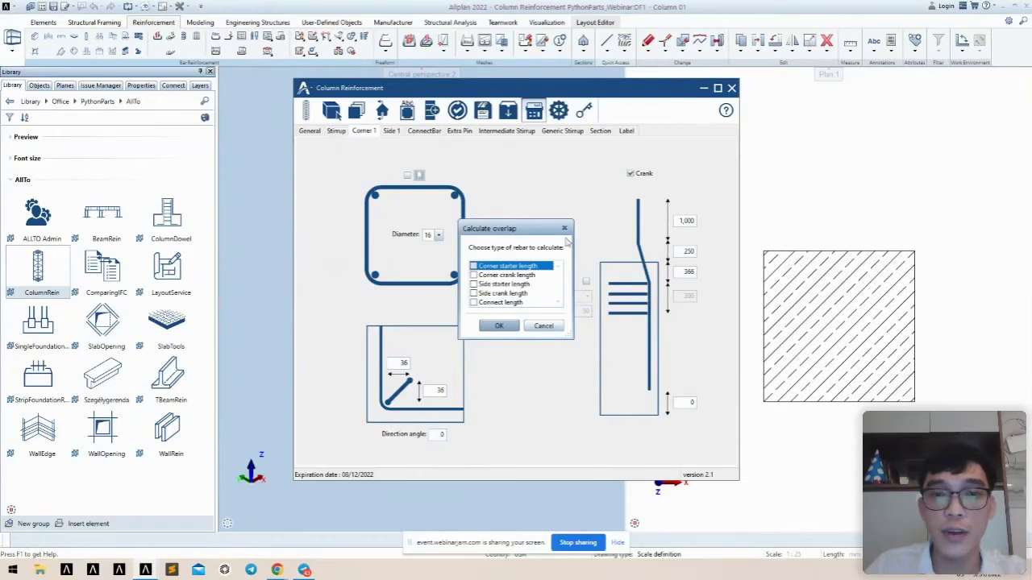
click(474, 267)
click(474, 275)
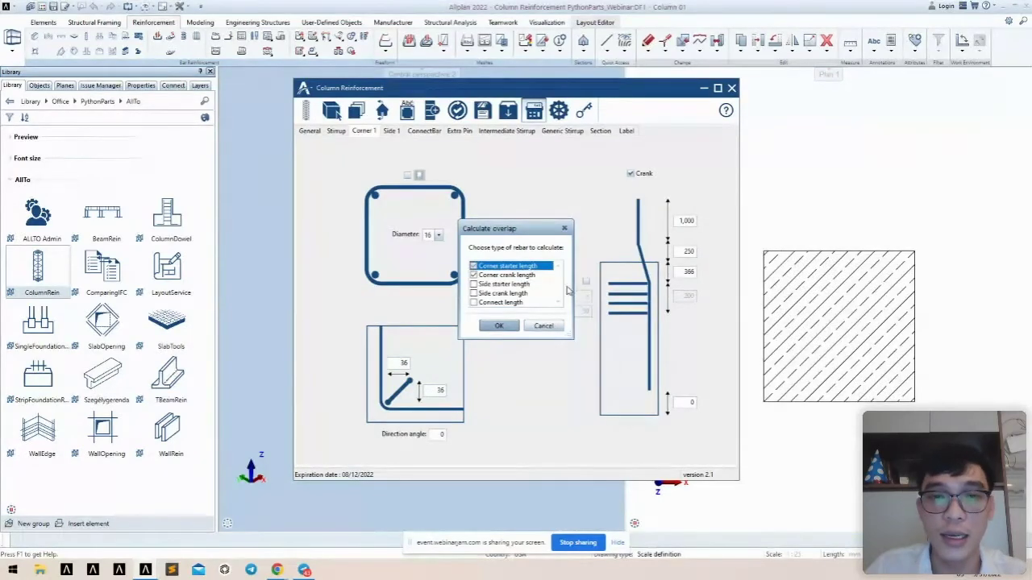
click(499, 326)
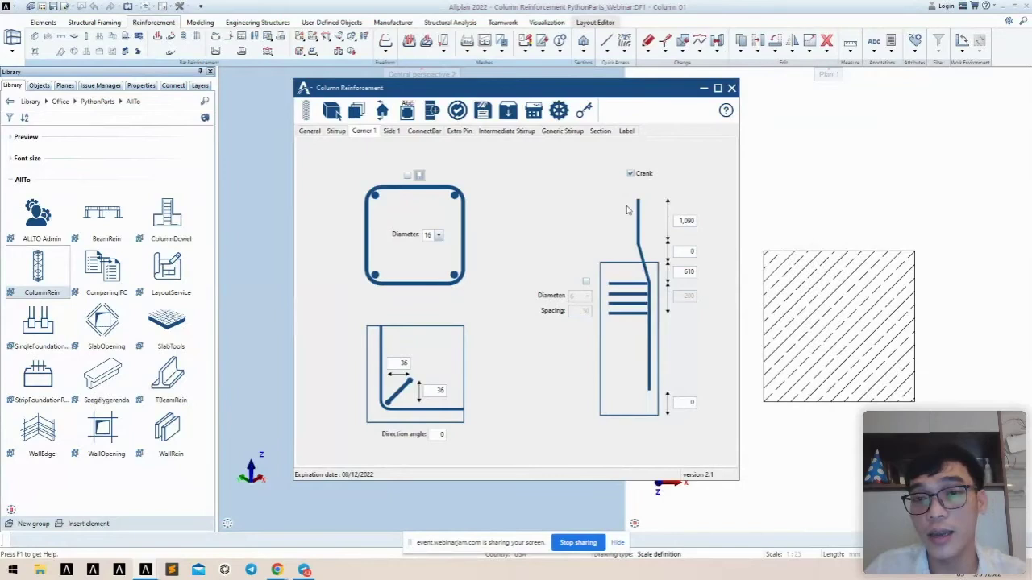
- Calculate the overlap for the side bars, including the side starter length, and exit the column reinforcement tool
click(392, 132)
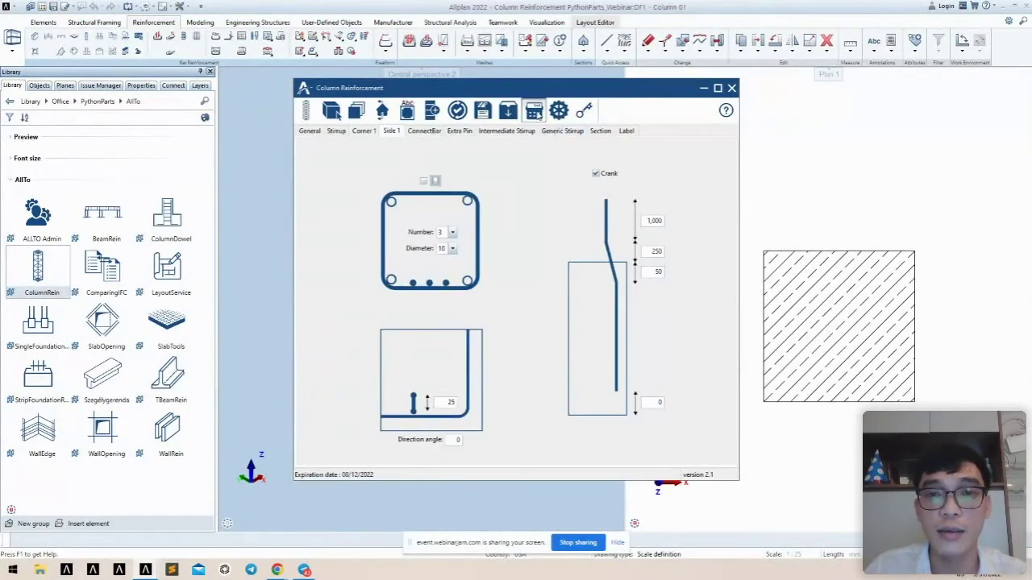
click(534, 111)
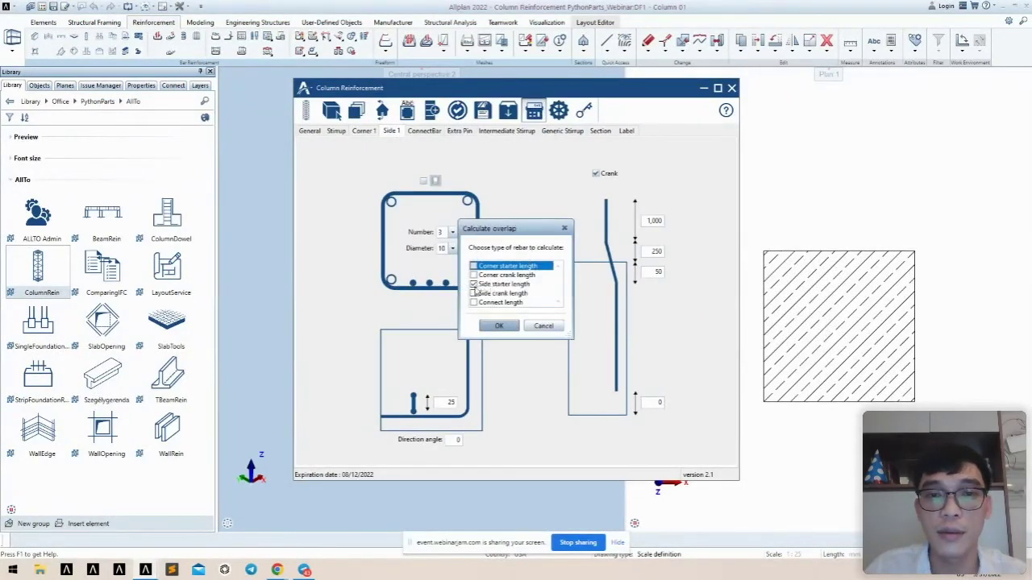
click(498, 325)
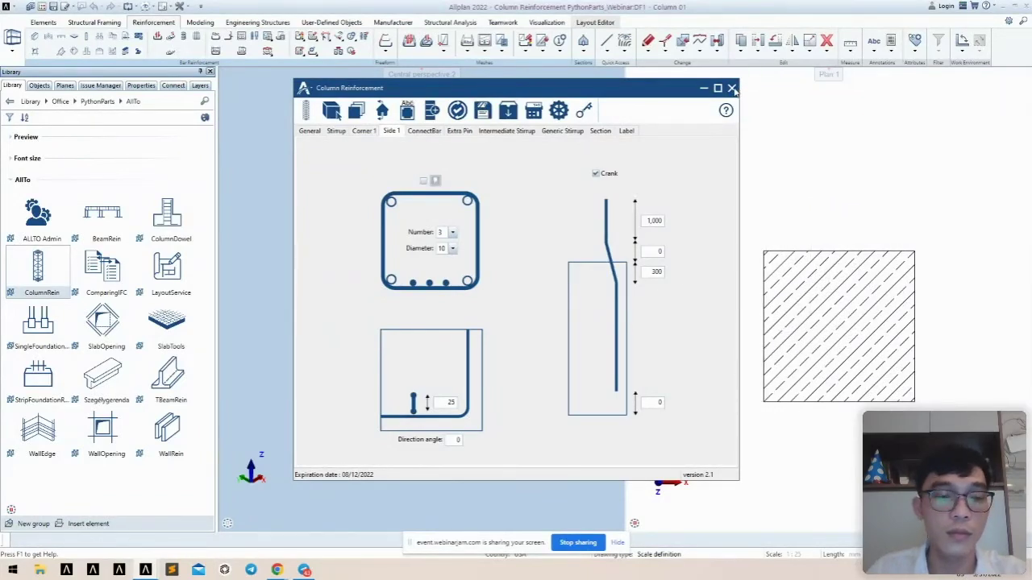
click(732, 89)
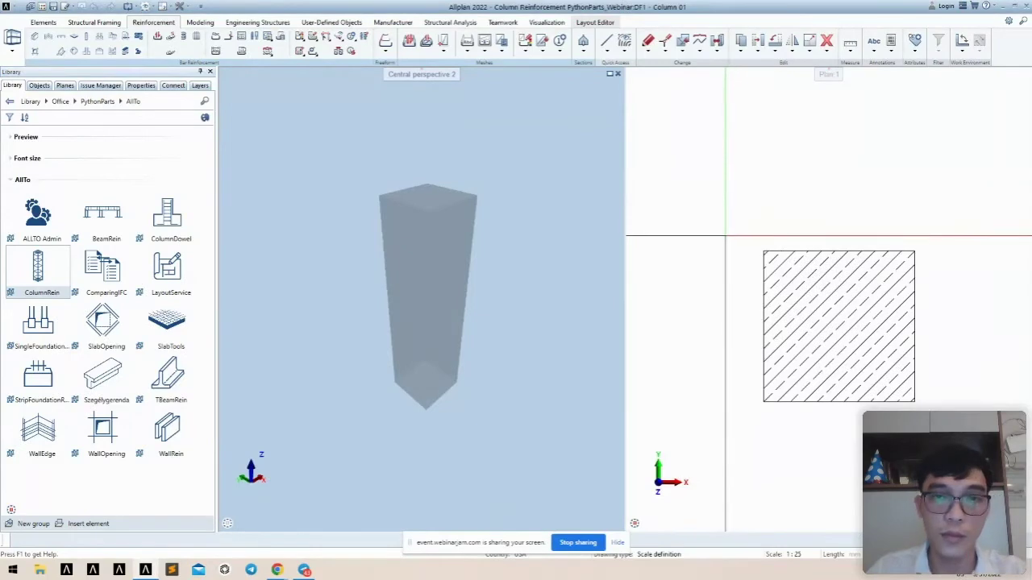
key(Escape)
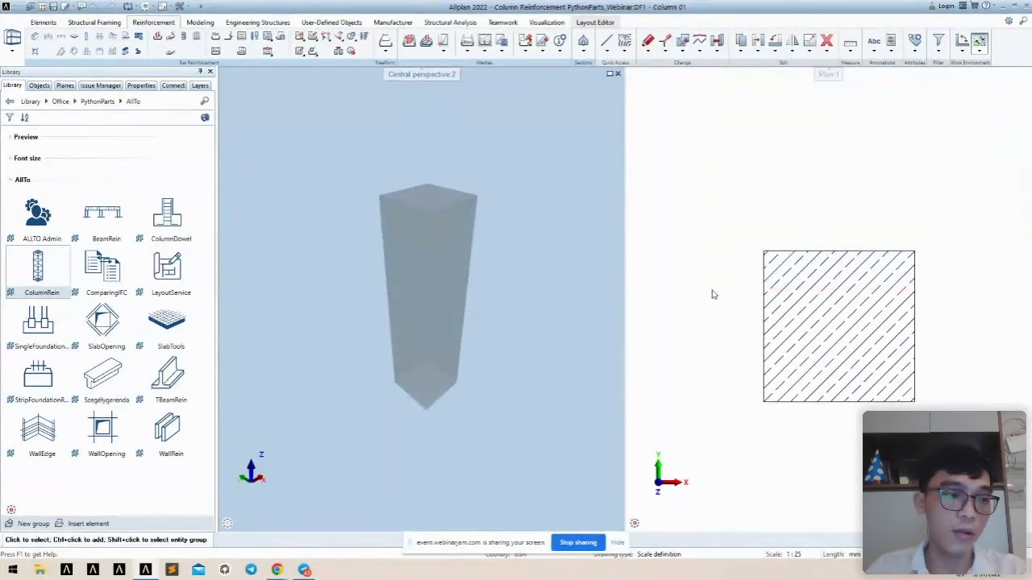